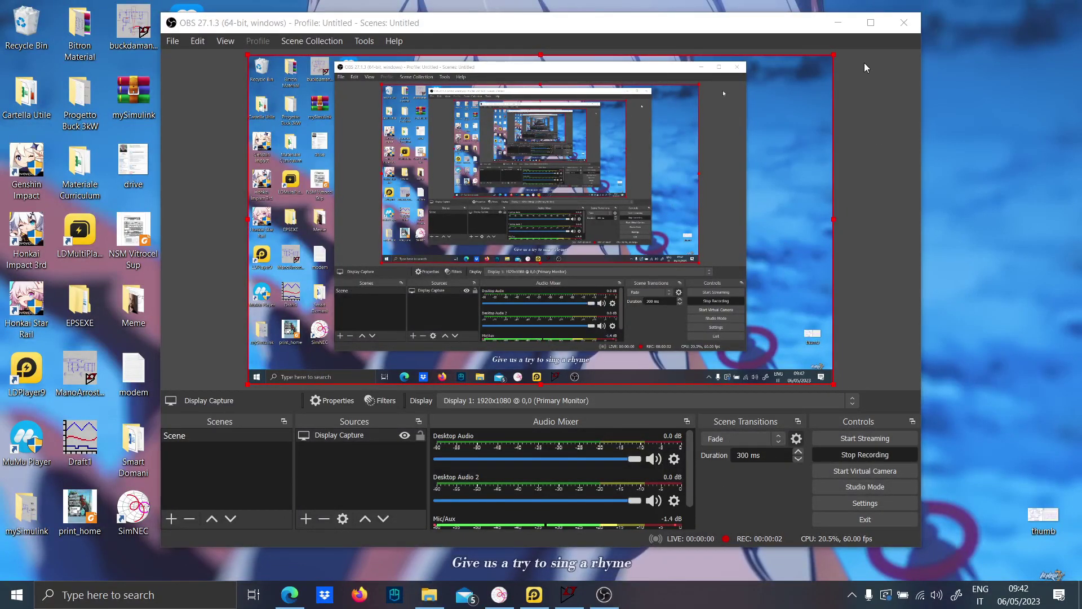
Step: Switch to LTspice and create a new blank schematic
{"action": "left_click", "coordinate": [836, 25]}
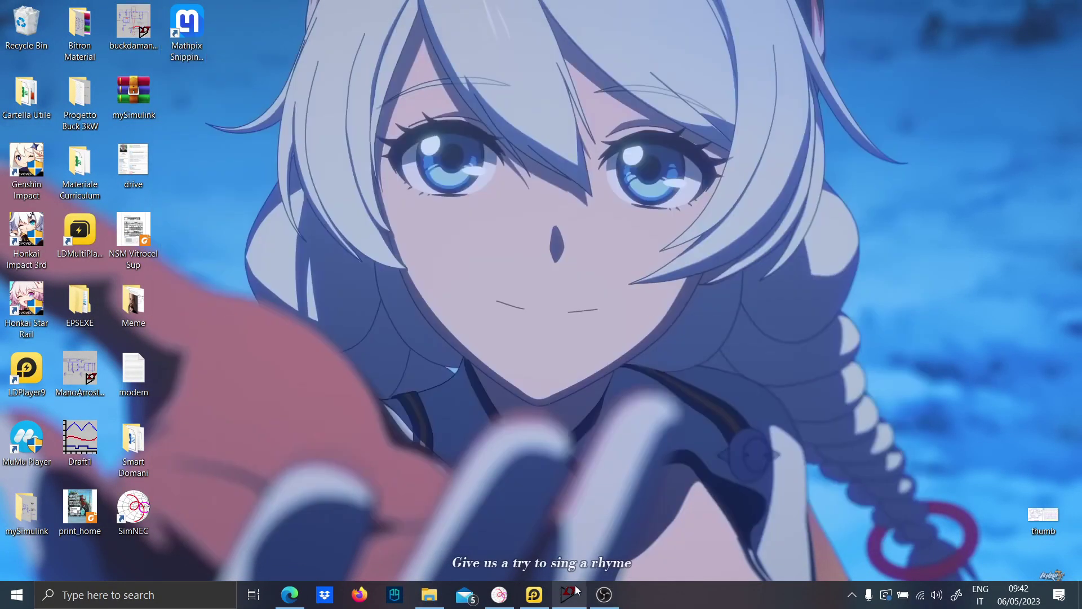
{"action": "mouse_move", "coordinate": [576, 589]}
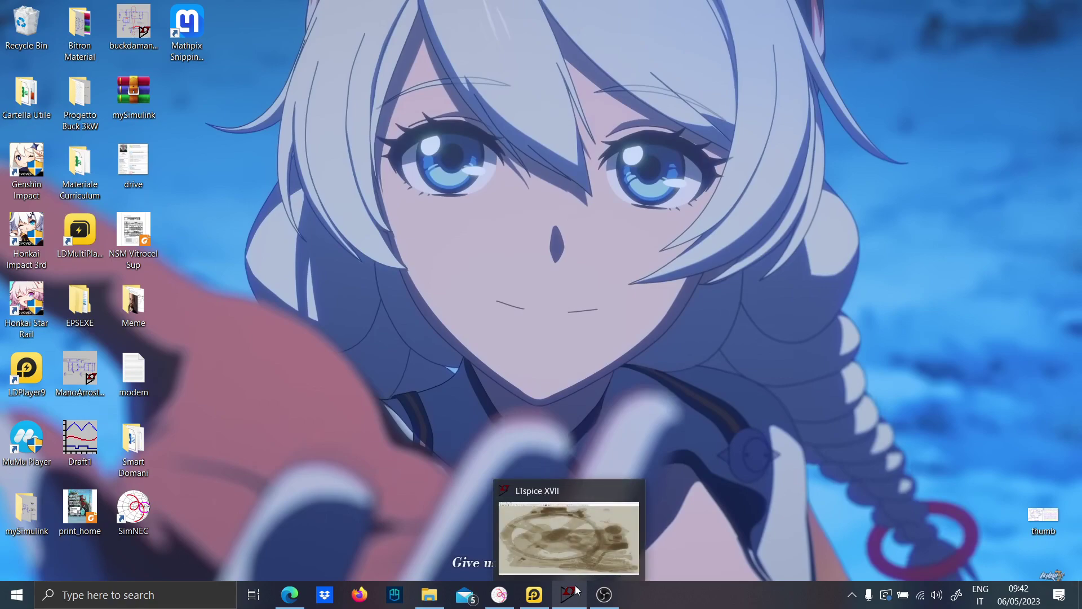
{"action": "left_click", "coordinate": [576, 590]}
{"action": "left_click", "coordinate": [25, 38]}
Step: Place one UniversalOpamp2 component on the schematic
{"action": "key", "text": "F2"}
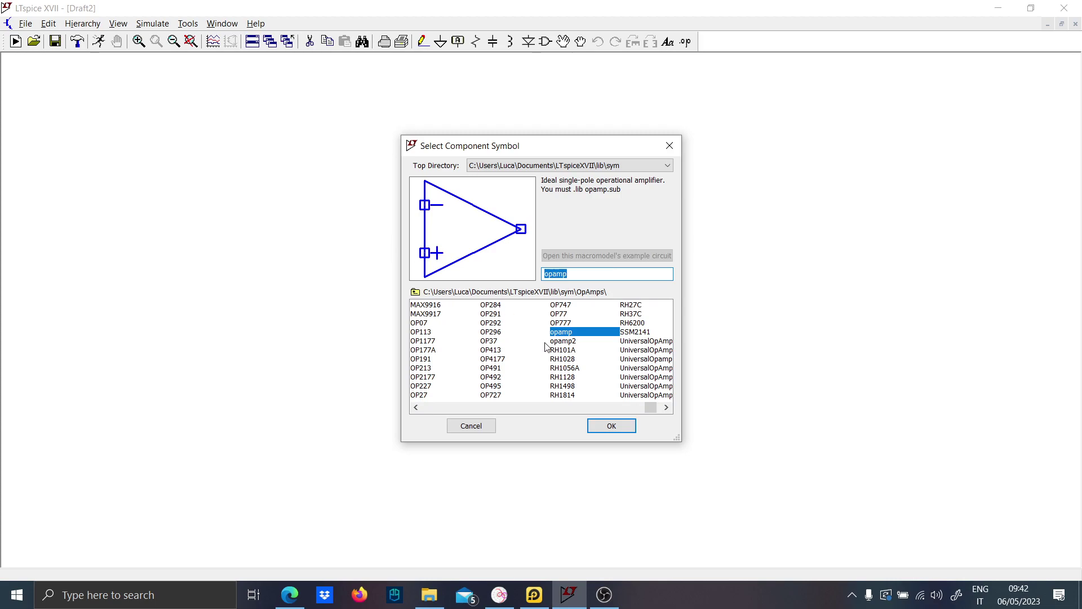
{"action": "left_click", "coordinate": [666, 408]}
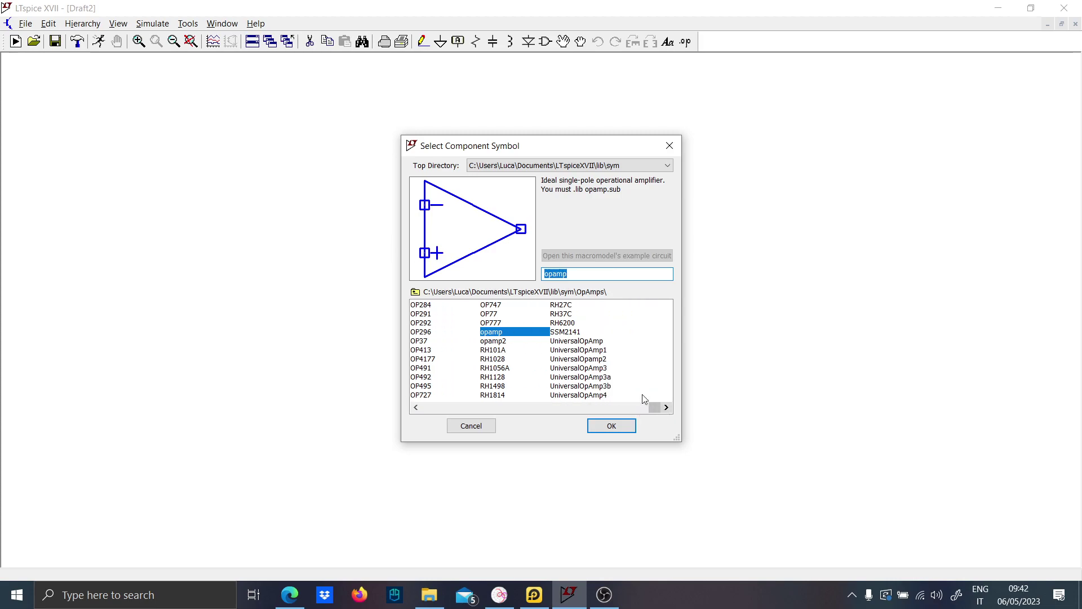
{"action": "left_click", "coordinate": [589, 359]}
{"action": "left_click", "coordinate": [606, 424]}
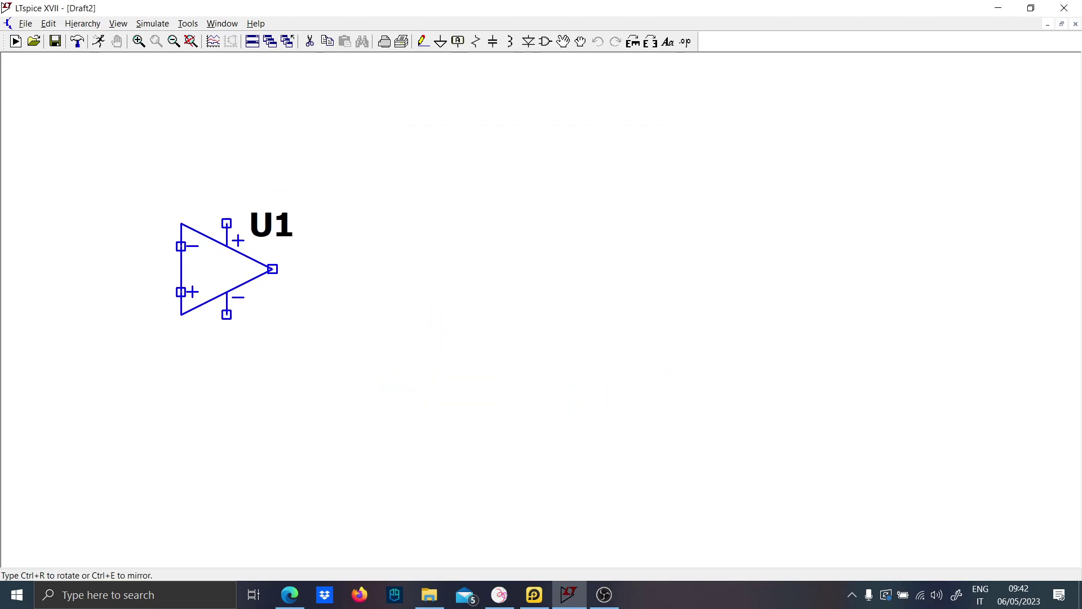
{"action": "left_click", "coordinate": [227, 293]}
{"action": "key", "text": "Escape"}
{"action": "key", "text": "Escape"}
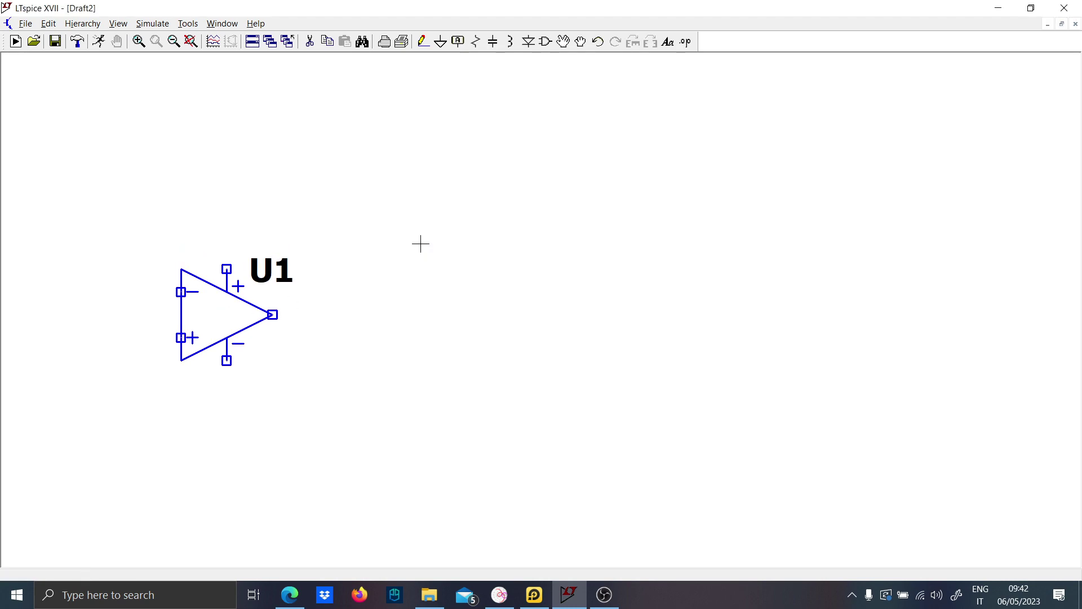
Step: Place a voltage source rotated horizontally above the op-amp and attach a ground to its negative terminal
{"action": "key", "text": "v"}
{"action": "scroll", "coordinate": [388, 141], "scroll_direction": "down", "scroll_amount": 3}
{"action": "scroll", "coordinate": [370, 124], "scroll_direction": "up", "scroll_amount": 1}
{"action": "scroll", "coordinate": [369, 120], "scroll_direction": "up", "scroll_amount": 1}
{"action": "key", "text": "ctrl+r"}
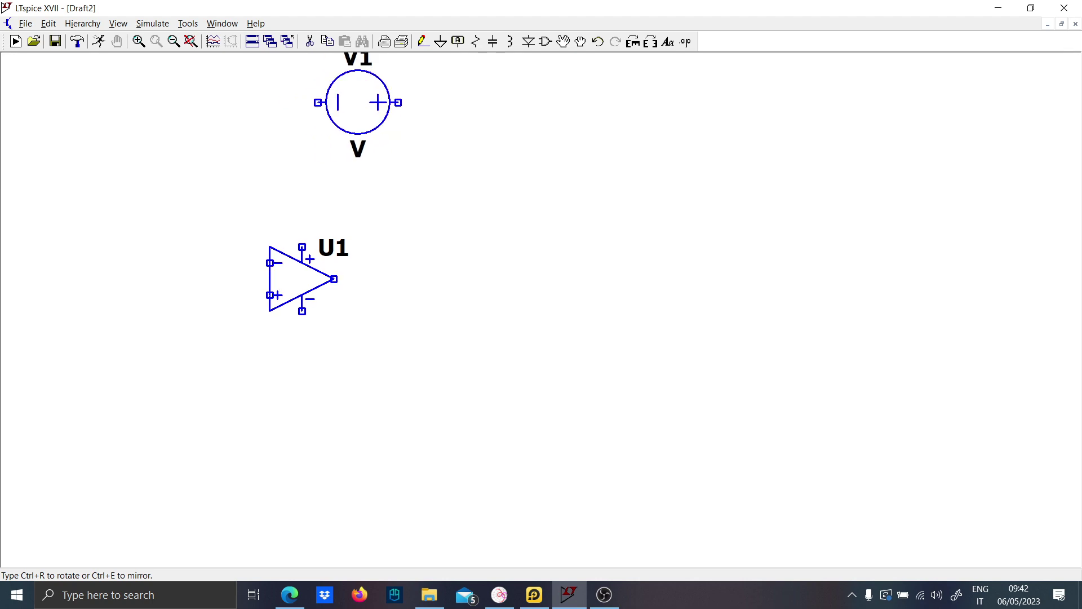
{"action": "left_click", "coordinate": [358, 119]}
{"action": "key", "text": "Escape"}
{"action": "key", "text": "g"}
{"action": "left_click", "coordinate": [308, 125]}
Step: Move the op-amp further down, away from the voltage source
{"action": "scroll", "coordinate": [349, 189], "scroll_direction": "down", "scroll_amount": 1}
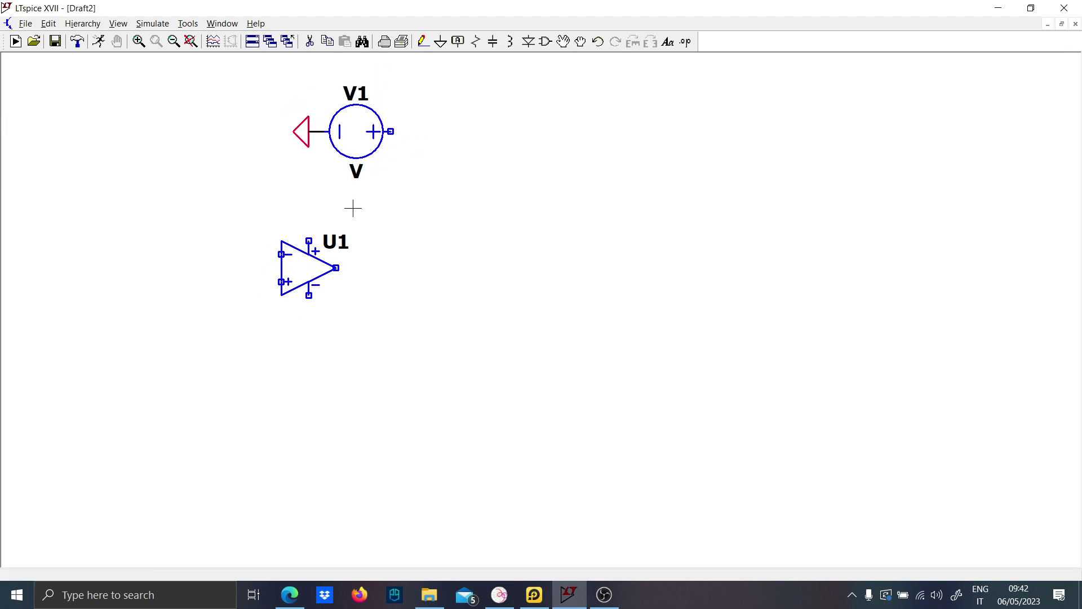
{"action": "left_click_drag", "start_coordinate": [347, 213], "coordinate": [357, 261]}
{"action": "key", "text": "F8"}
{"action": "left_click_drag", "start_coordinate": [235, 260], "coordinate": [399, 392]}
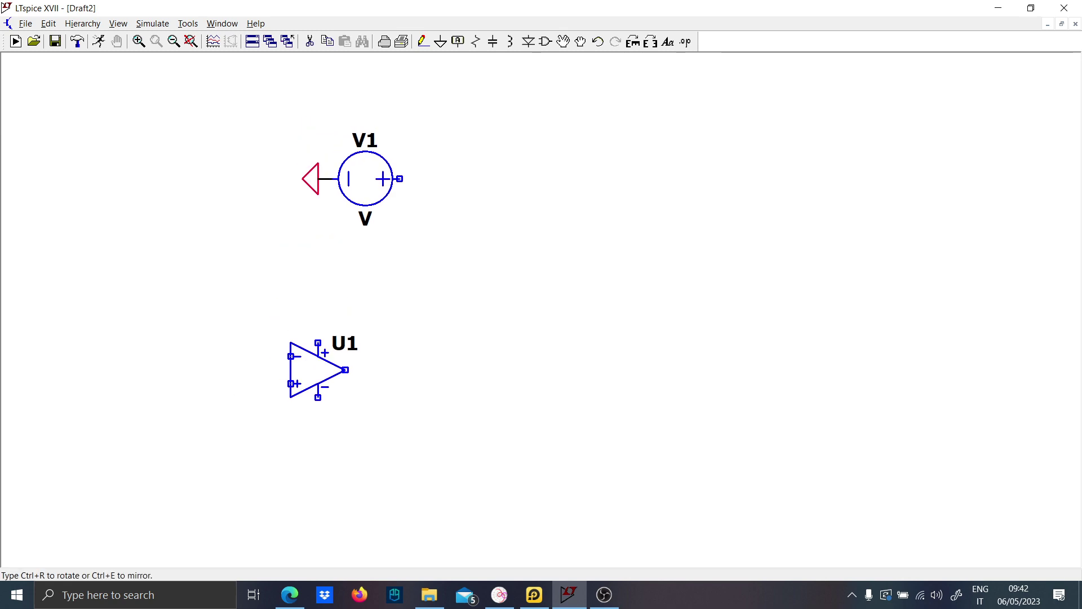
{"action": "left_click", "coordinate": [398, 462]}
Step: Duplicate the grounded voltage source and place the copy level with the original on its right
{"action": "left_click_drag", "start_coordinate": [281, 110], "coordinate": [452, 259]}
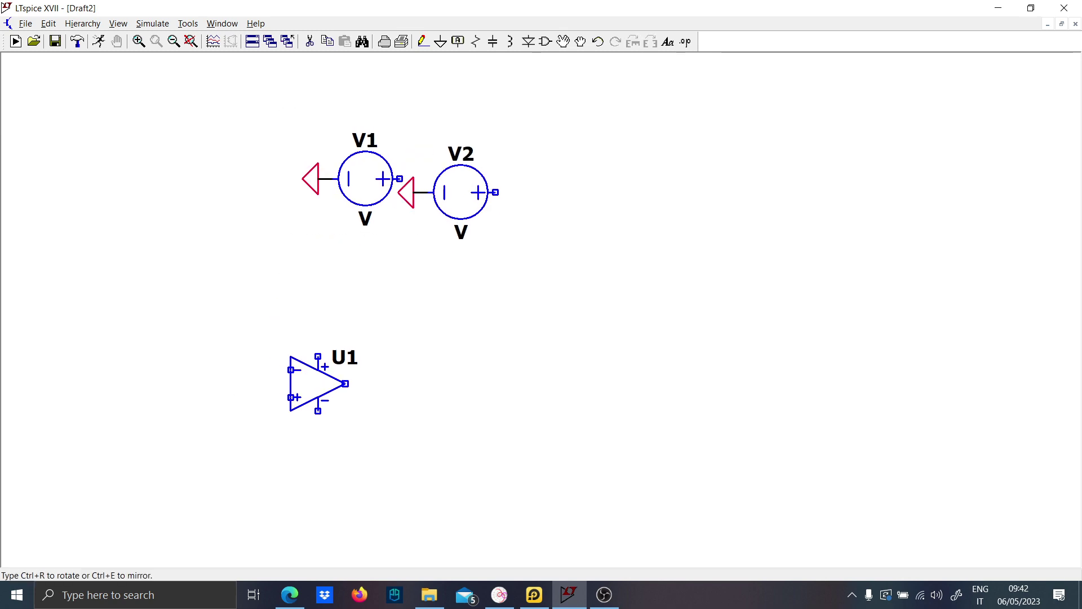
{"action": "left_click", "coordinate": [615, 260]}
{"action": "key", "text": "Escape"}
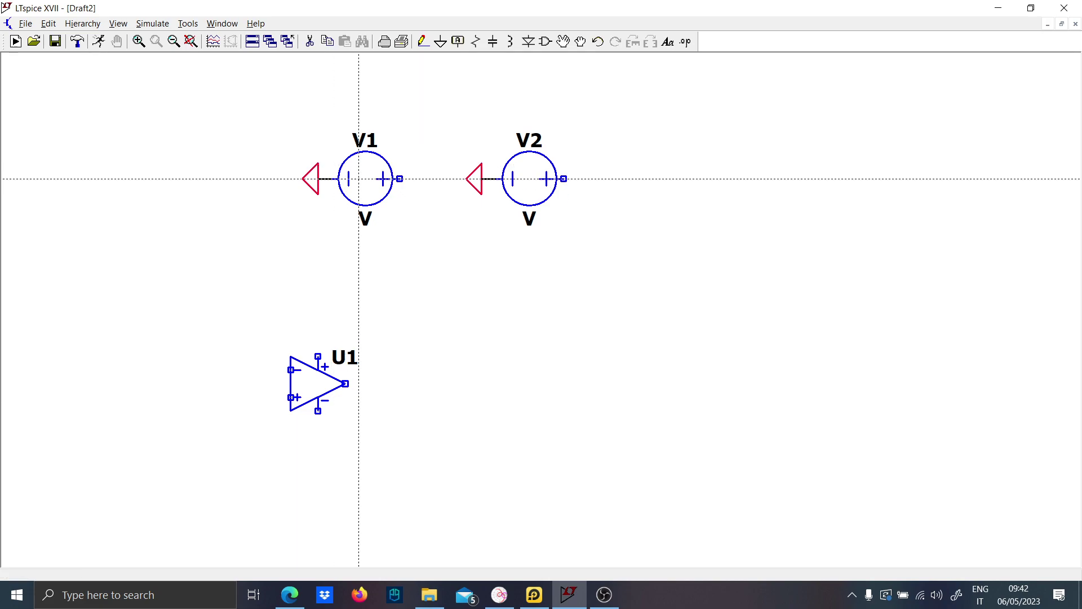
Step: Set the V1 source to 15 and draw a short wire out of its positive terminal
{"action": "right_click", "coordinate": [358, 201]}
{"action": "key", "text": "Return"}
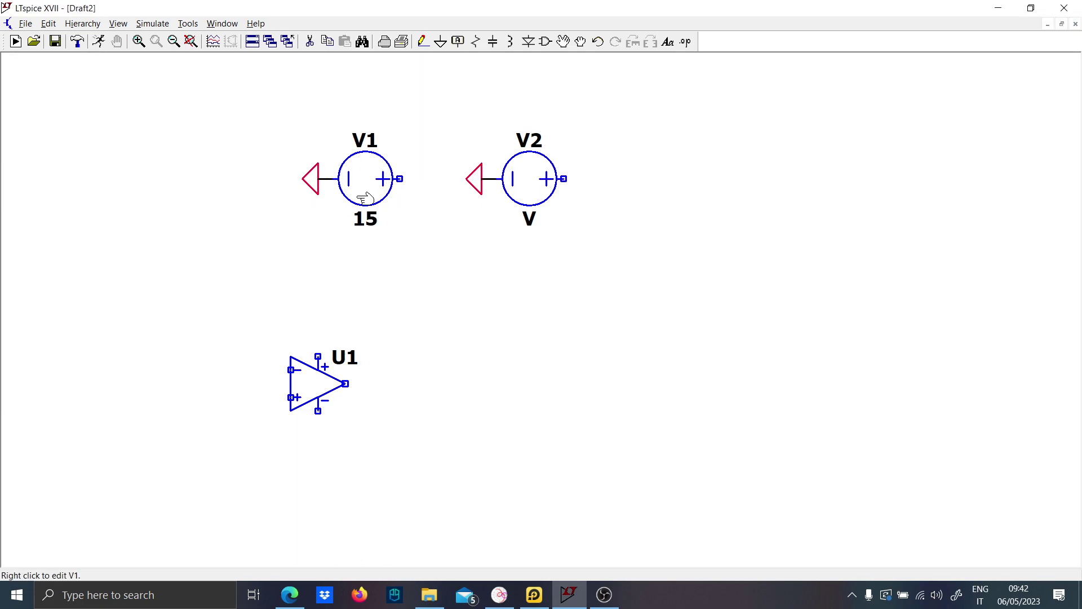
{"action": "key", "text": "F3"}
{"action": "left_click", "coordinate": [399, 179]}
{"action": "left_click", "coordinate": [413, 179]}
{"action": "key", "text": "Escape"}
Step: Label the end of V1's positive wire as net V+
{"action": "key", "text": "F4"}
{"action": "type", "text": "V+"}
{"action": "key", "text": "Return"}
{"action": "left_click", "coordinate": [415, 179]}
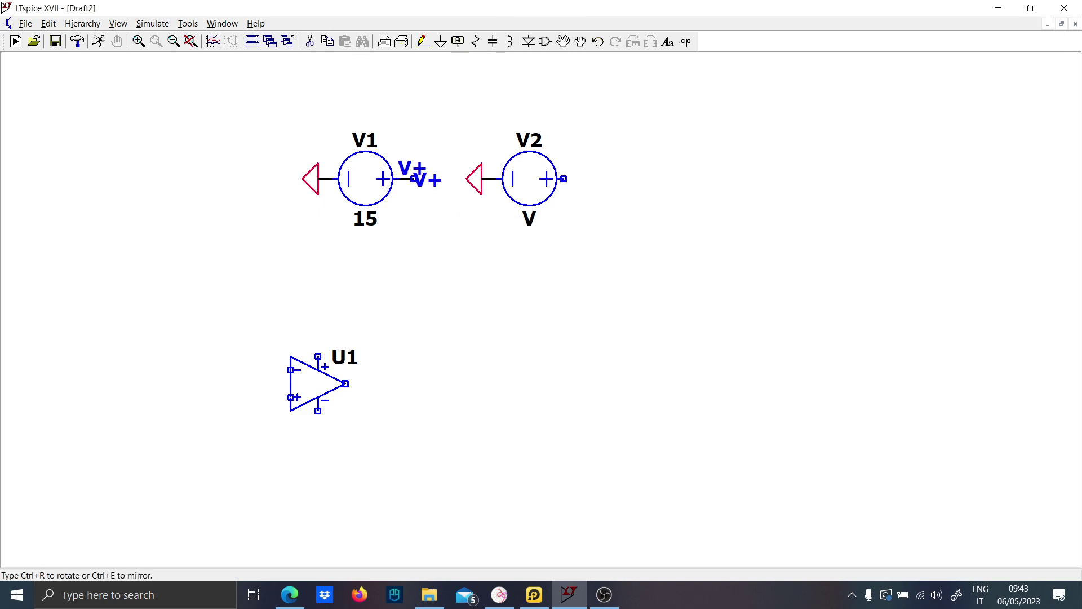
{"action": "key", "text": "Escape"}
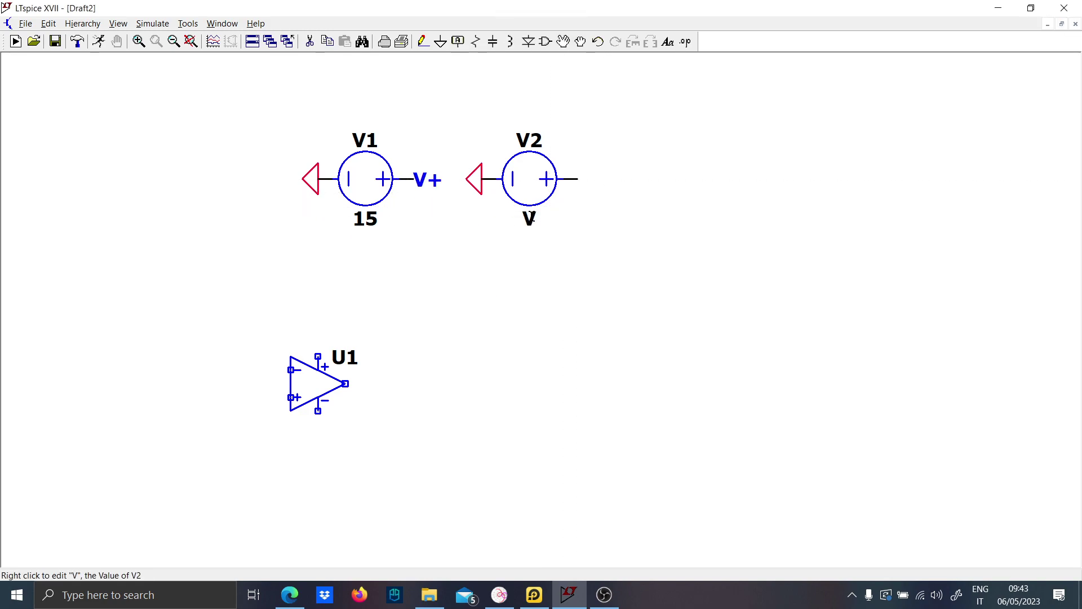
Step: Set the V2 source to -15 and label the end of its positive wire as net V-
{"action": "right_click", "coordinate": [530, 219]}
{"action": "type", "text": "-15"}
{"action": "key", "text": "Return"}
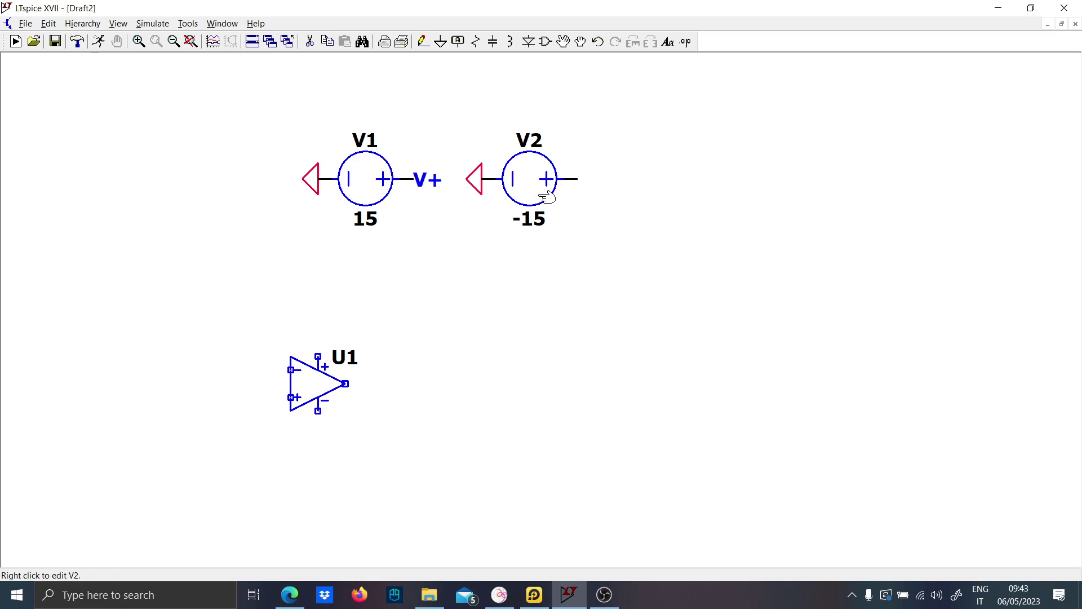
{"action": "key", "text": "F4"}
{"action": "type", "text": "V-"}
{"action": "key", "text": "Caps_Lock"}
{"action": "key", "text": "Return"}
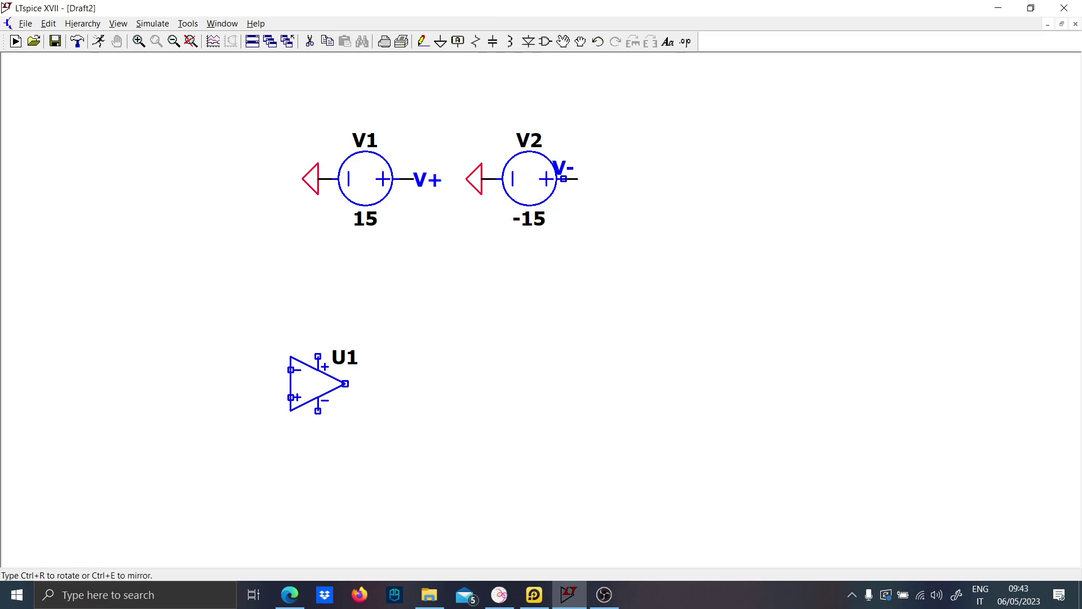
{"action": "left_click", "coordinate": [590, 178]}
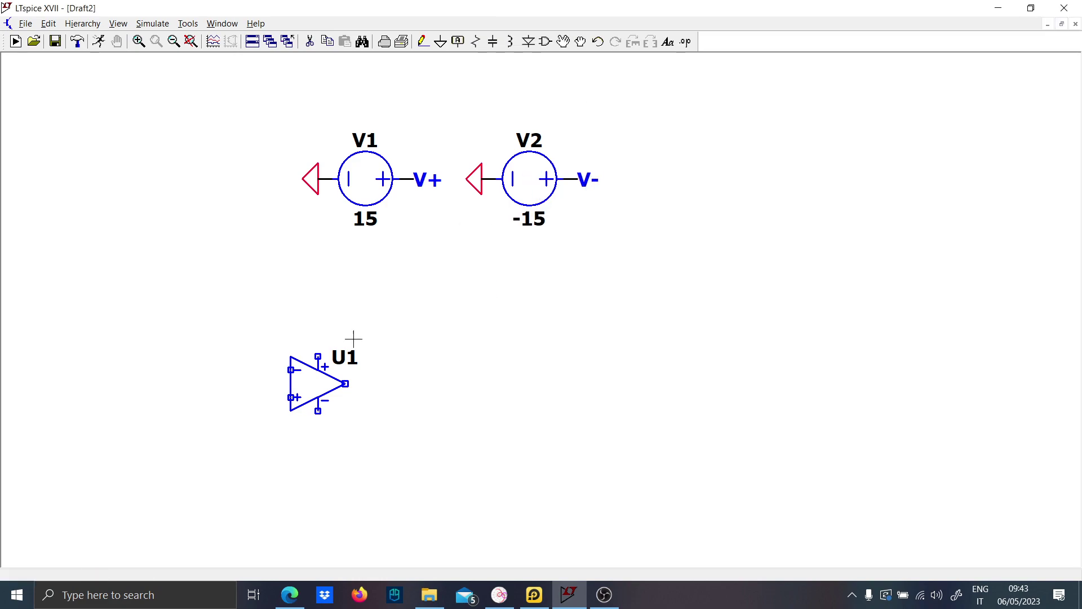
Step: Copy the V+ and V- net labels, rotated vertically, onto the op-amp's positive and negative supply pins
{"action": "scroll", "coordinate": [353, 338], "scroll_direction": "down", "scroll_amount": 1}
{"action": "scroll", "coordinate": [359, 346], "scroll_direction": "up", "scroll_amount": 2}
{"action": "left_click_drag", "start_coordinate": [357, 310], "coordinate": [300, 279]}
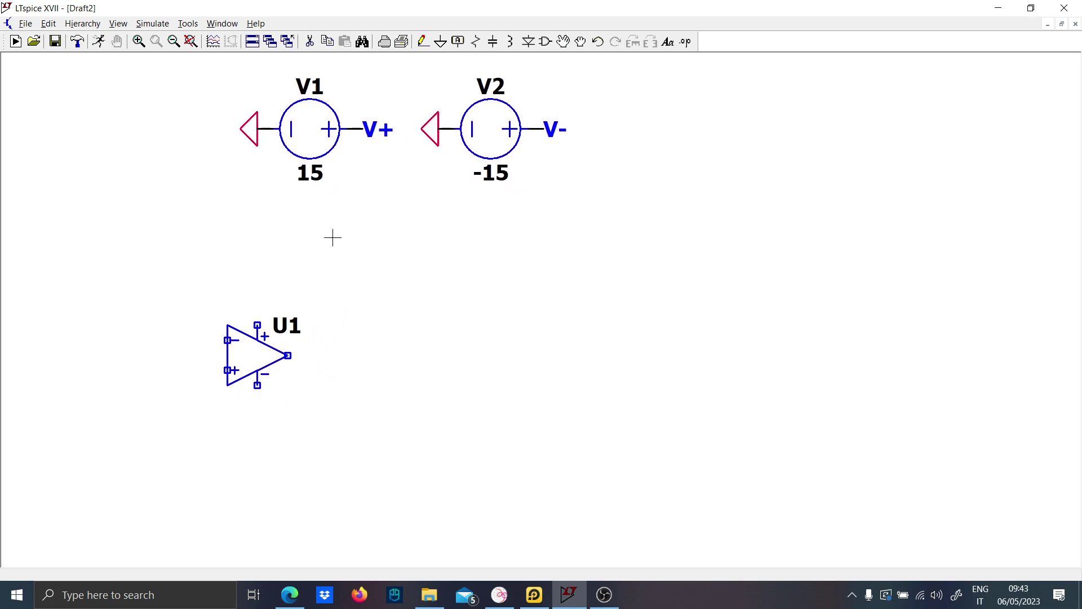
{"action": "key", "text": "F6"}
{"action": "left_click", "coordinate": [368, 129]}
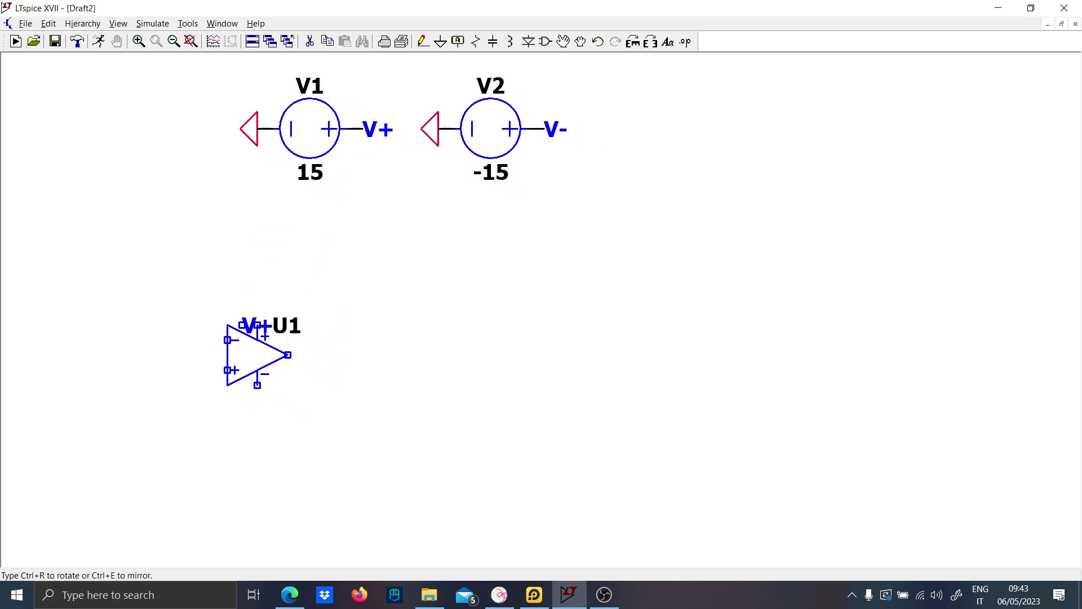
{"action": "key", "text": "ctrl+r"}
{"action": "left_click", "coordinate": [257, 325]}
{"action": "left_click", "coordinate": [557, 130]}
{"action": "key", "text": "ctrl+r"}
{"action": "left_click", "coordinate": [257, 389]}
Step: Move the op-amp together with its supply labels further left and lower below the two sources
{"action": "key", "text": "F8"}
{"action": "left_click_drag", "start_coordinate": [149, 254], "coordinate": [358, 481]}
{"action": "left_click", "coordinate": [232, 307]}
{"action": "scroll", "coordinate": [233, 306], "scroll_direction": "up", "scroll_amount": 2}
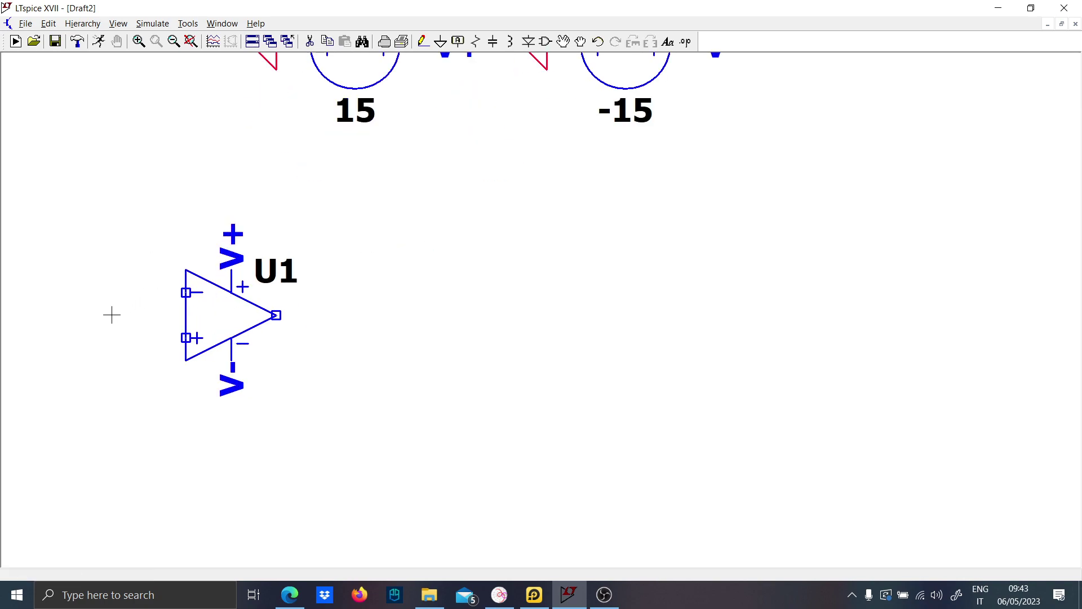
{"action": "left_click_drag", "start_coordinate": [111, 314], "coordinate": [213, 381]}
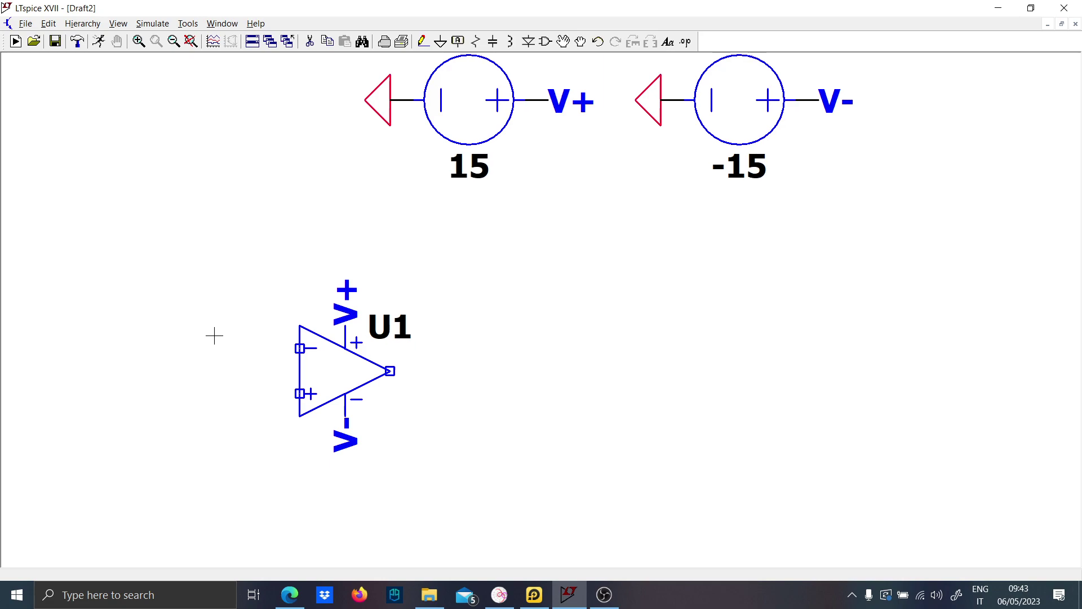
{"action": "key", "text": "F7"}
{"action": "left_click_drag", "start_coordinate": [231, 220], "coordinate": [468, 510]}
{"action": "left_click", "coordinate": [346, 381]}
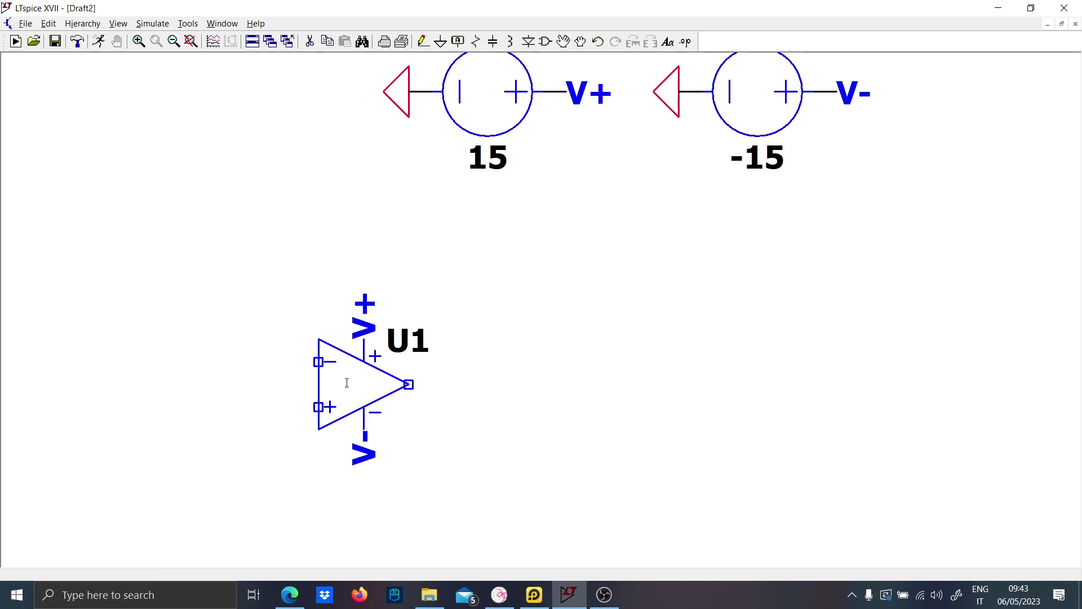
{"action": "key", "text": "Escape"}
Step: Add the comment text "Inverting Amplifier" above the op-amp
{"action": "type", "text": "tNon "}
{"action": "type", "text": "I"}
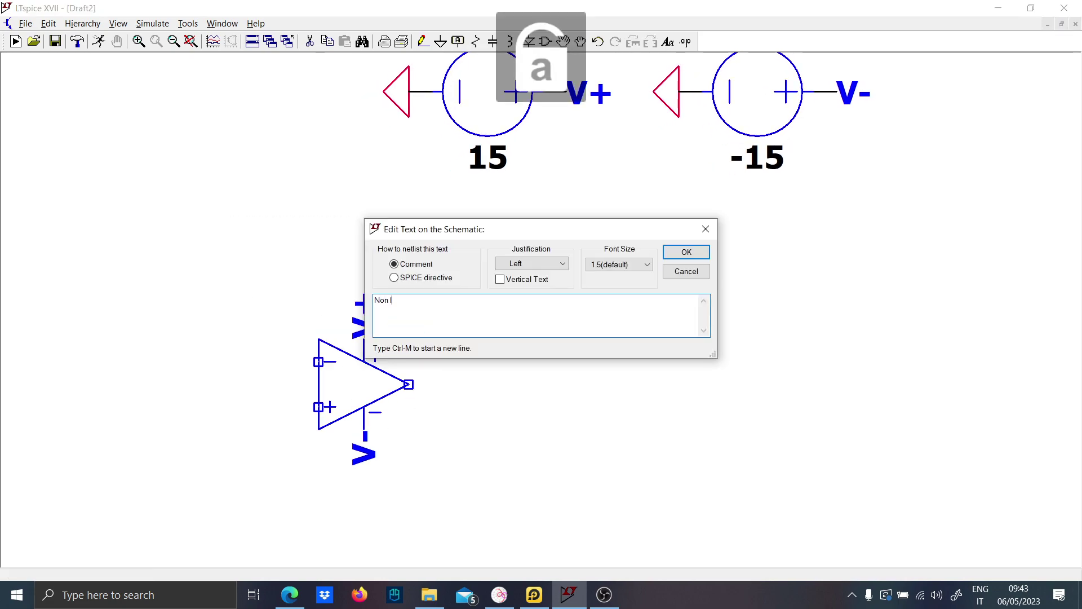
{"action": "key", "text": "BackSpace"}
{"action": "key", "text": "BackSpace"}
{"action": "key", "text": "BackSpace"}
{"action": "type", "text": "Inverting"}
{"action": "key", "text": "Caps_Lock"}
{"action": "type", "text": "A"}
{"action": "key", "text": "Caps_Lock"}
{"action": "type", "text": "mplifier"}
{"action": "key", "text": "Return"}
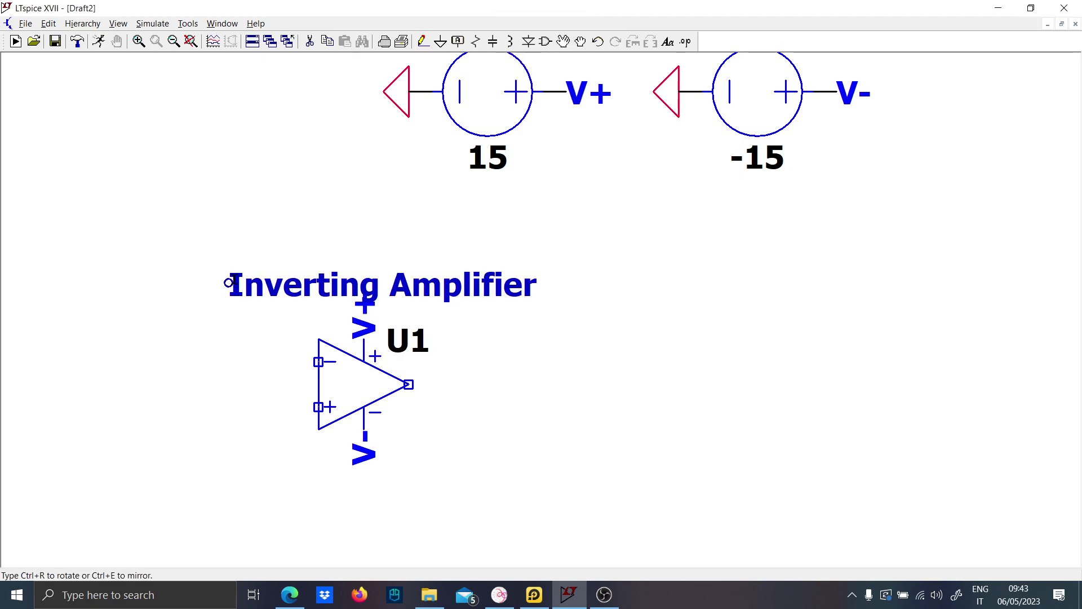
{"action": "left_click", "coordinate": [227, 240]}
Step: Wire a feedback loop from the op-amp's inverting input up and around to its output
{"action": "left_click_drag", "start_coordinate": [211, 365], "coordinate": [225, 326]}
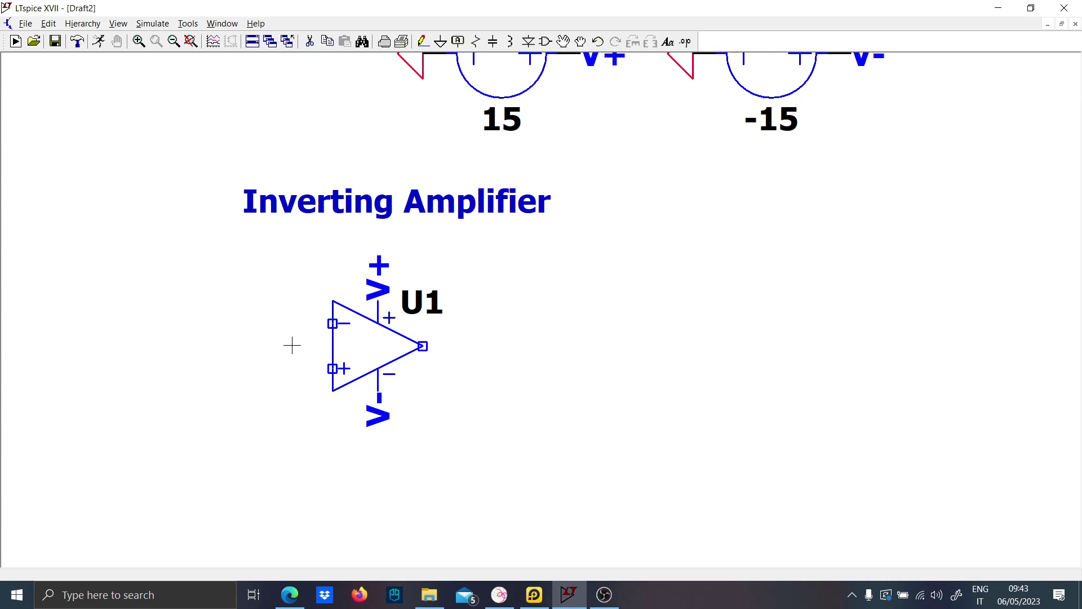
{"action": "key", "text": "F3"}
{"action": "left_click", "coordinate": [333, 323]}
{"action": "left_click", "coordinate": [287, 323]}
{"action": "left_click", "coordinate": [287, 233]}
{"action": "left_click", "coordinate": [558, 345]}
{"action": "left_click", "coordinate": [423, 345]}
{"action": "right_click", "coordinate": [434, 353]}
Step: Draw an input wire extending left from the inverting input node
{"action": "key", "text": "F3"}
{"action": "left_click", "coordinate": [287, 324]}
{"action": "left_click", "coordinate": [129, 323]}
{"action": "right_click", "coordinate": [134, 319]}
Step: Place horizontal resistor R1 in the input wire and R2 in the top wire of the feedback loop
{"action": "key", "text": "r"}
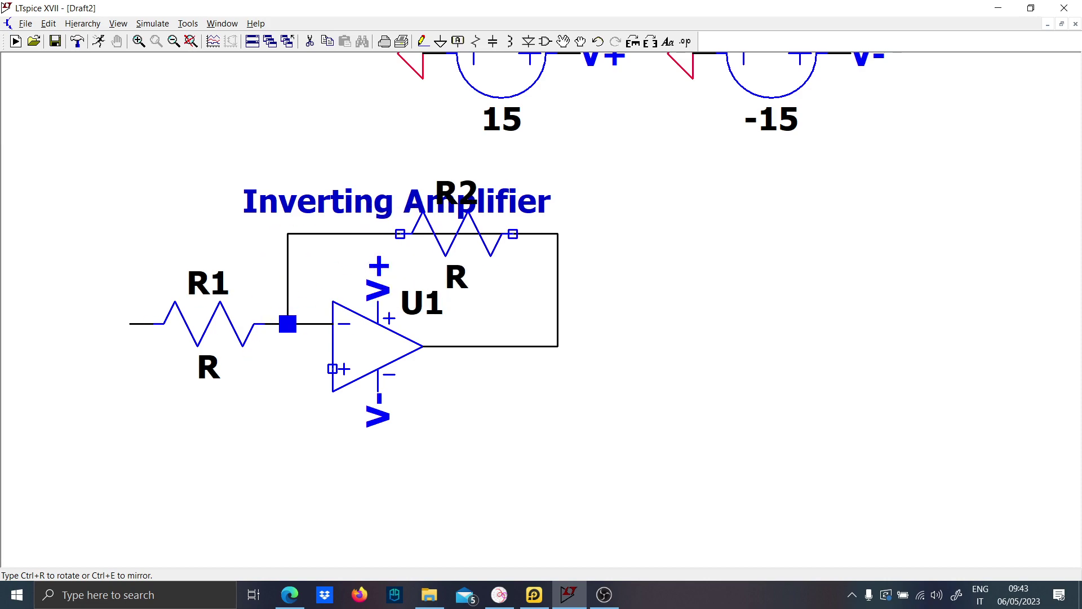
{"action": "left_click", "coordinate": [479, 233]}
{"action": "key", "text": "Escape"}
Step: Move the "Inverting Amplifier" comment up so it clears resistor R2
{"action": "key", "text": "F7"}
{"action": "left_click", "coordinate": [391, 211]}
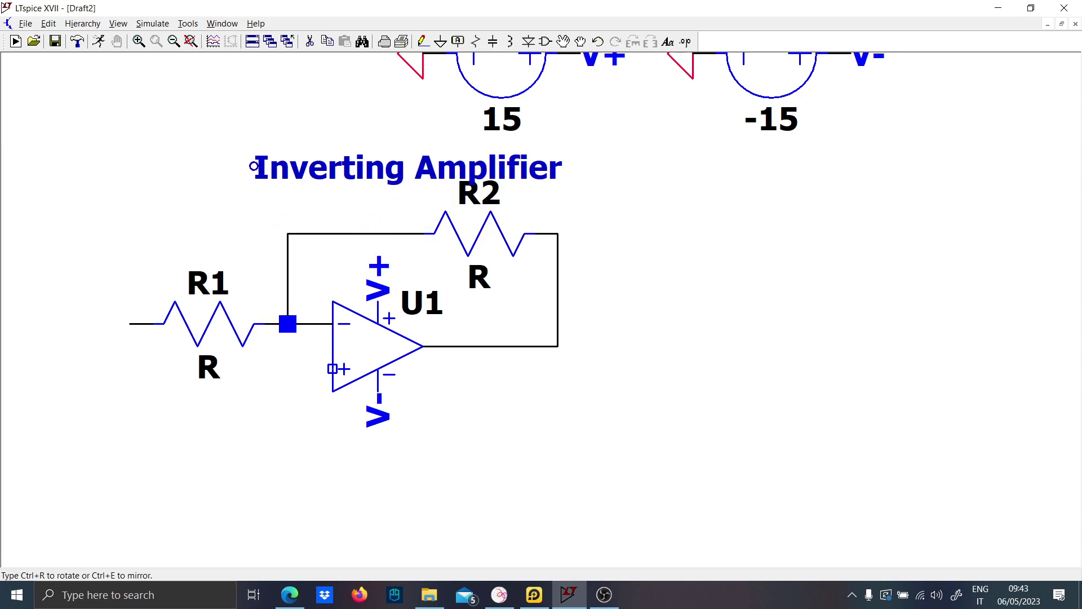
{"action": "left_click", "coordinate": [394, 164]}
{"action": "key", "text": "Escape"}
Step: Extend the op-amp's output with a wire to the right of the feedback node
{"action": "key", "text": "F3"}
{"action": "left_click", "coordinate": [558, 346]}
{"action": "left_click", "coordinate": [648, 346]}
{"action": "right_click", "coordinate": [648, 346]}
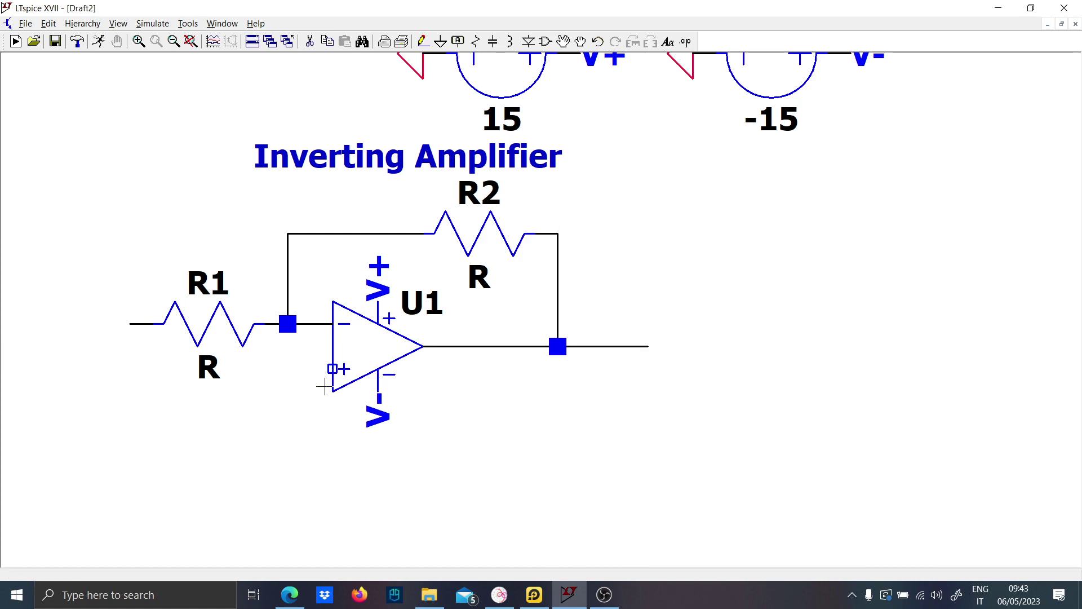
Step: Wire the op-amp's non-inverting input left and down to a ground symbol
{"action": "left_click", "coordinate": [265, 368]}
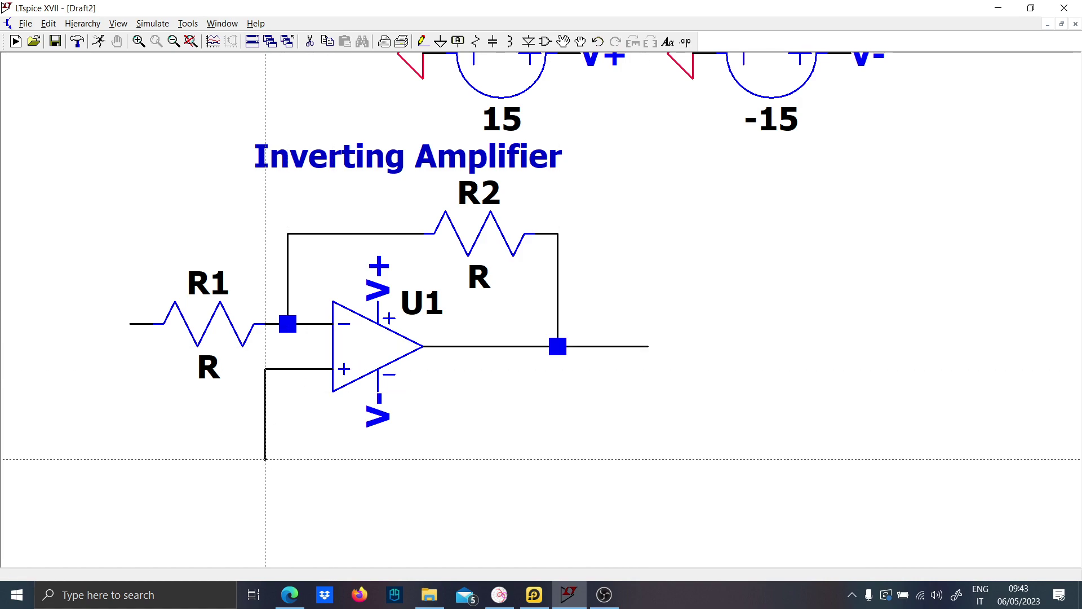
{"action": "left_click", "coordinate": [265, 459]}
{"action": "key", "text": "g"}
{"action": "left_click", "coordinate": [265, 459]}
{"action": "key", "text": "Escape"}
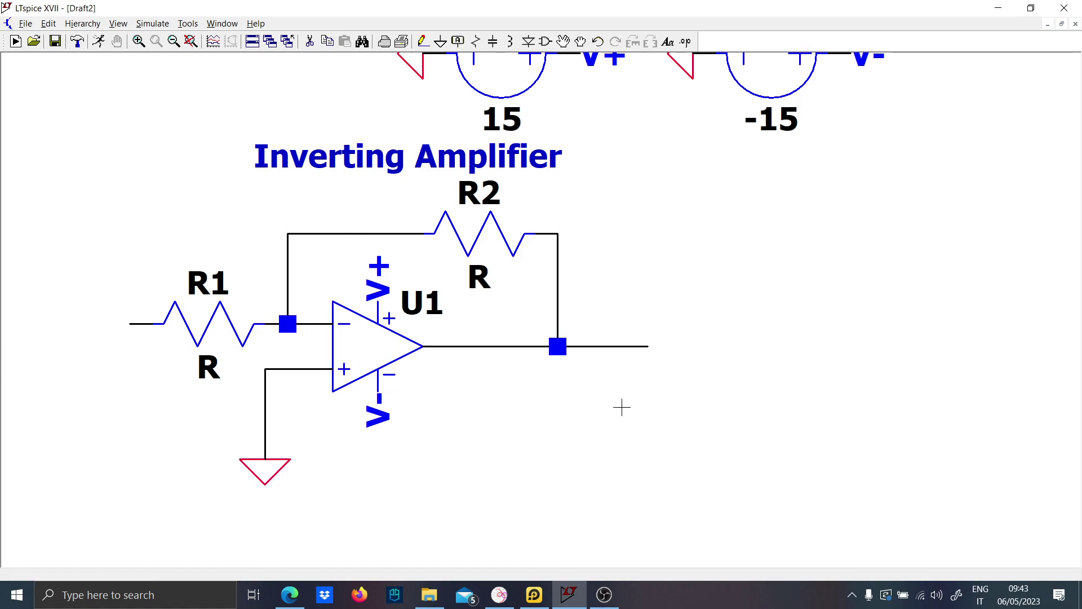
Step: Label the output wire as net Out
{"action": "key", "text": "F4"}
{"action": "type", "text": "Out"}
{"action": "key", "text": "Return"}
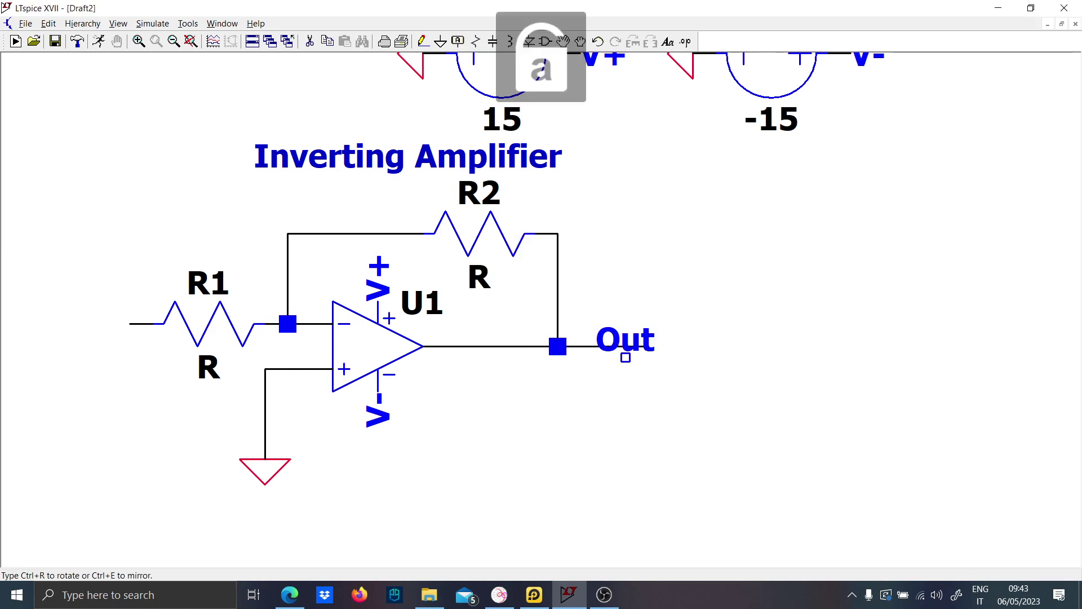
{"action": "left_click", "coordinate": [625, 346]}
Step: Place a vertical voltage source below the input wire's left end and wire its positive terminal to R1
{"action": "key", "text": "v"}
{"action": "left_click", "coordinate": [85, 390]}
{"action": "key", "text": "F3"}
{"action": "left_click", "coordinate": [84, 390]}
{"action": "left_click", "coordinate": [129, 324]}
{"action": "key", "text": "Escape"}
Step: Wire the input source's negative terminal down to a ground symbol
{"action": "key", "text": "F3"}
{"action": "left_click", "coordinate": [85, 504]}
{"action": "left_click", "coordinate": [84, 527]}
{"action": "key", "text": "g"}
{"action": "left_click", "coordinate": [85, 526]}
{"action": "key", "text": "Escape"}
Step: Add the comment text "-R2/R1" to the right of the Out label
{"action": "key", "text": "F4"}
{"action": "key", "text": "Escape"}
{"action": "key", "text": "t"}
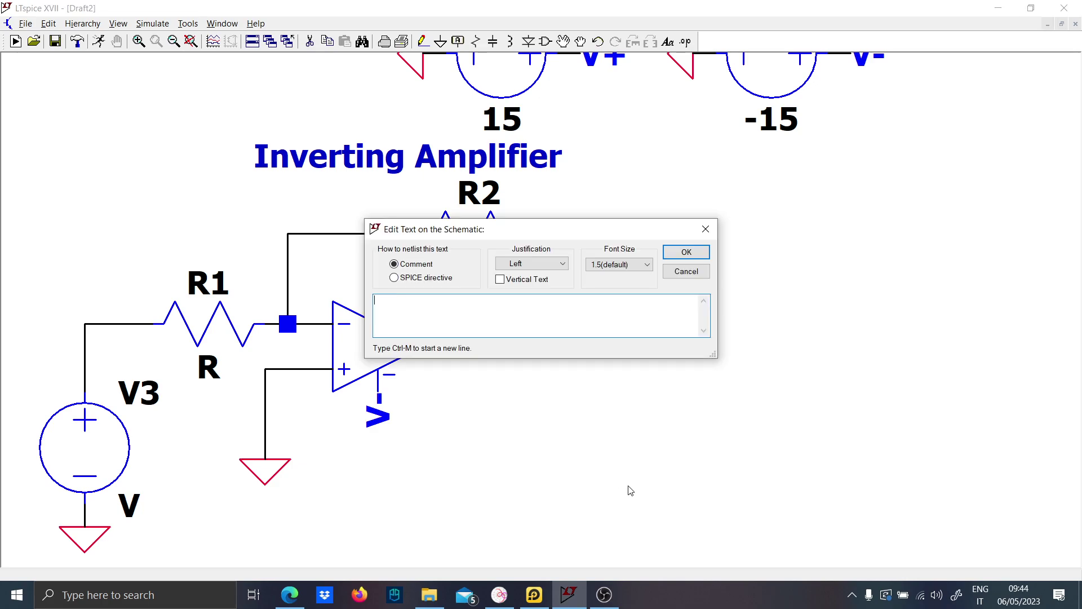
{"action": "type", "text": "-Rs"}
{"action": "type", "text": "2/R1"}
{"action": "key", "text": "Return"}
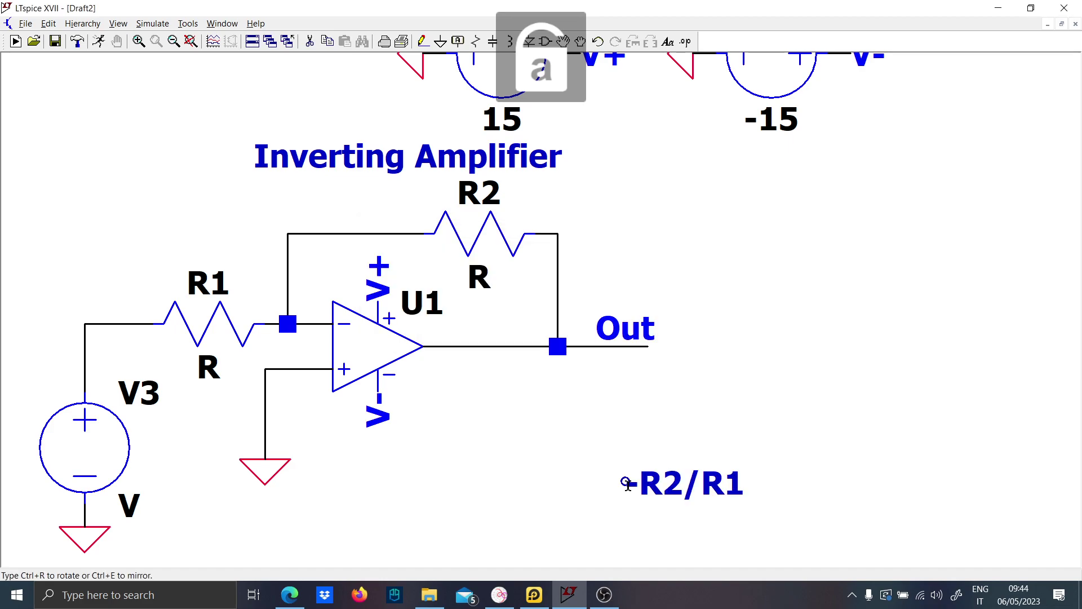
{"action": "left_click", "coordinate": [699, 320]}
Step: Set the values of resistors R2 and R1 to 1k each
{"action": "scroll", "coordinate": [423, 363], "scroll_direction": "down", "scroll_amount": 1}
{"action": "right_click", "coordinate": [466, 289]}
{"action": "type", "text": "1k"}
{"action": "key", "text": "Return"}
{"action": "right_click", "coordinate": [233, 366]}
{"action": "type", "text": "1k"}
{"action": "key", "text": "Return"}
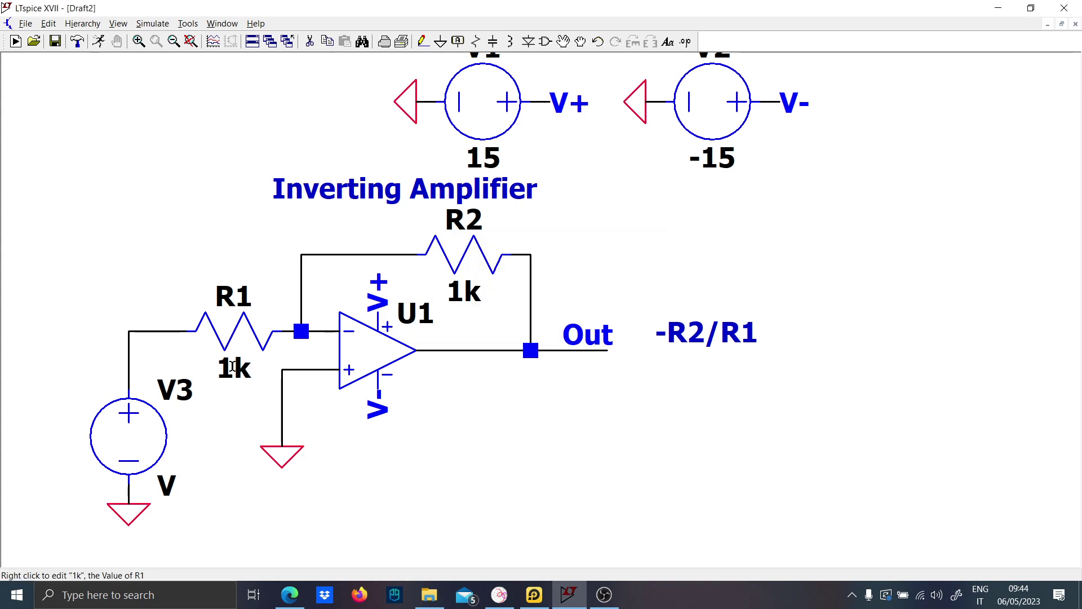
Step: Configure input source V3 as a sine wave with 1 V amplitude and 1k frequency
{"action": "right_click", "coordinate": [164, 486]}
{"action": "left_click", "coordinate": [632, 273]}
{"action": "right_click", "coordinate": [156, 421]}
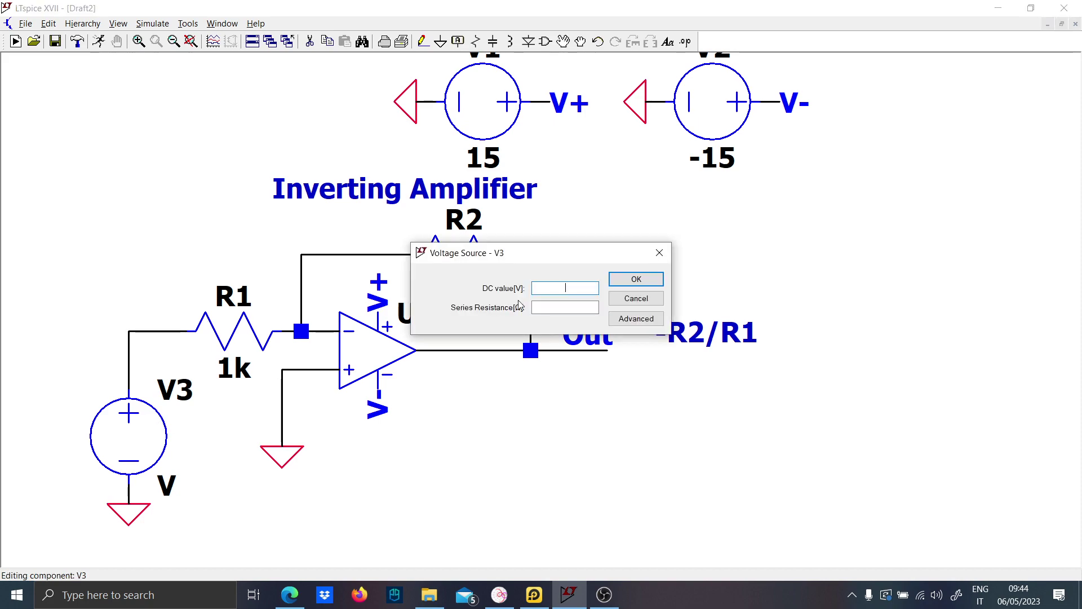
{"action": "left_click", "coordinate": [629, 319]}
{"action": "left_click", "coordinate": [338, 196]}
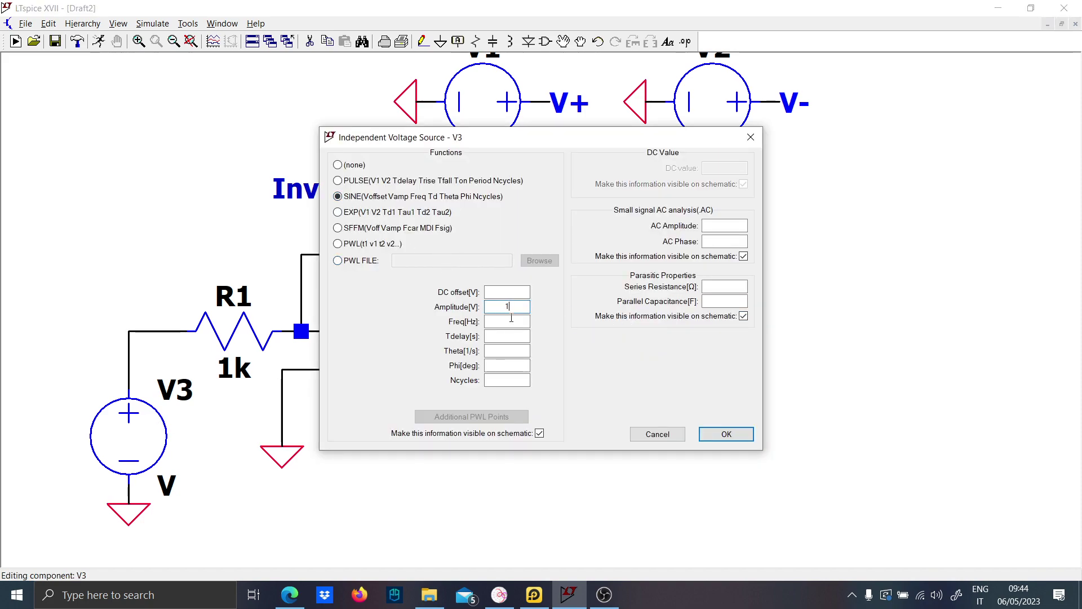
{"action": "type", "text": "1k"}
{"action": "key", "text": "Return"}
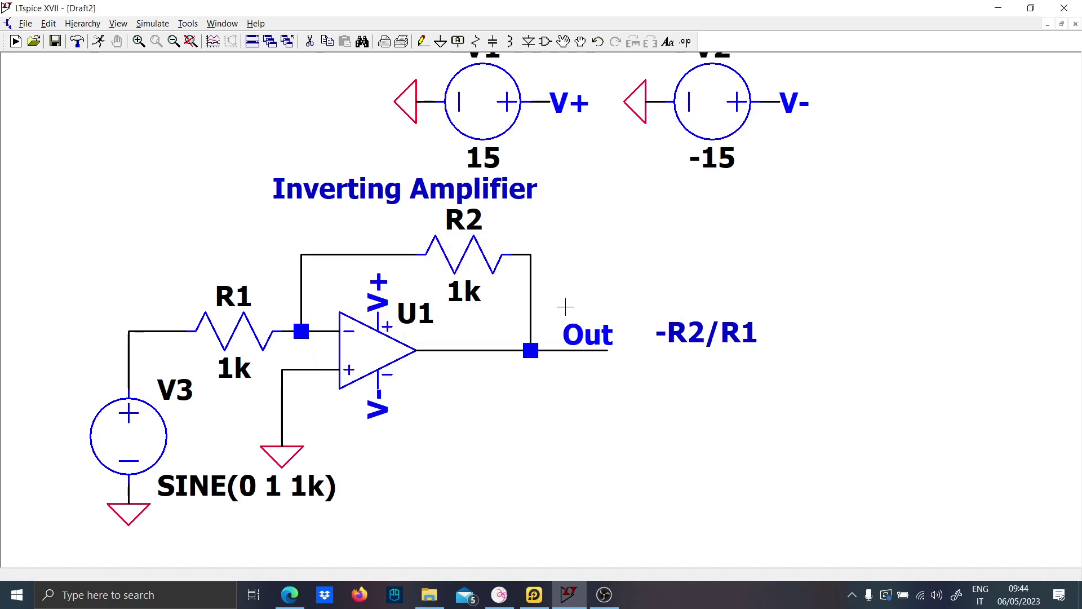
Step: Run a 1 ms transient simulation and plot the voltages at Out and at the input wire
{"action": "left_click", "coordinate": [96, 41]}
{"action": "key", "text": "Return"}
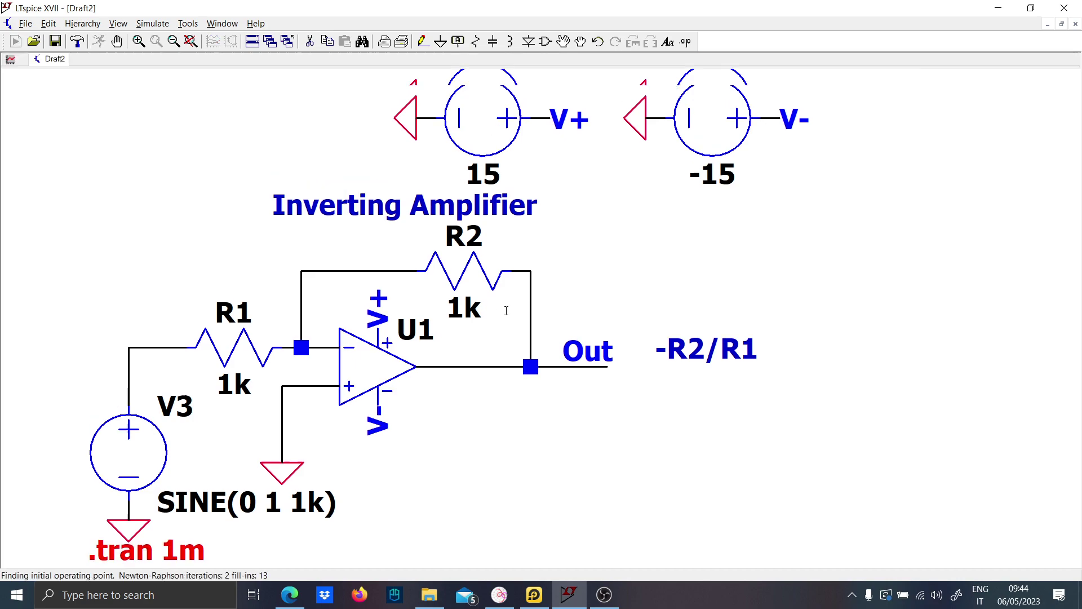
{"action": "left_click", "coordinate": [566, 468]}
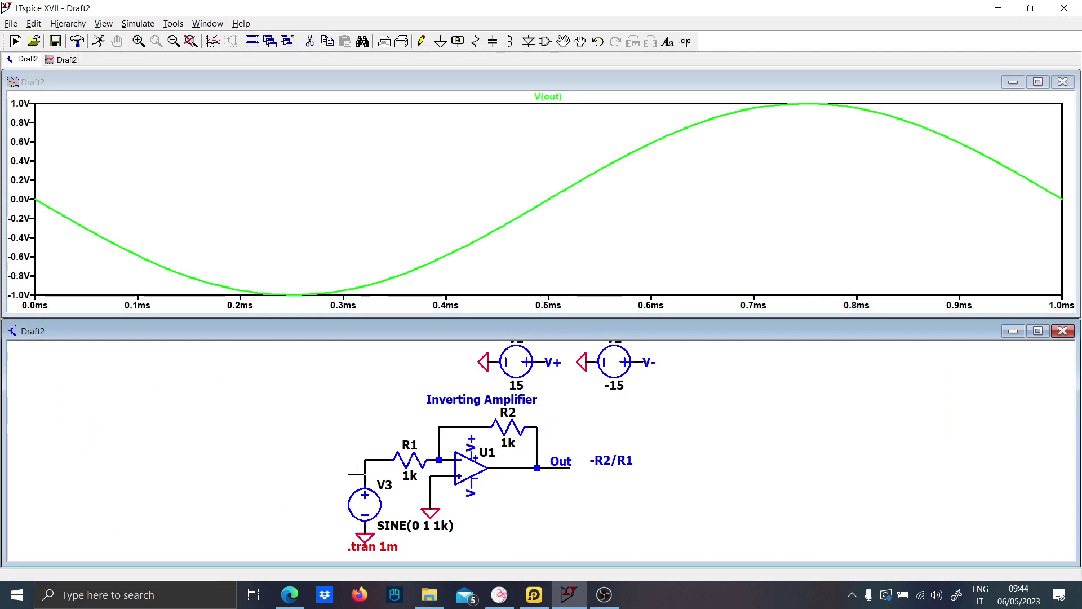
{"action": "left_click", "coordinate": [366, 459]}
{"action": "scroll", "coordinate": [507, 513], "scroll_direction": "up", "scroll_amount": 1}
{"action": "left_click_drag", "start_coordinate": [563, 505], "coordinate": [491, 504]}
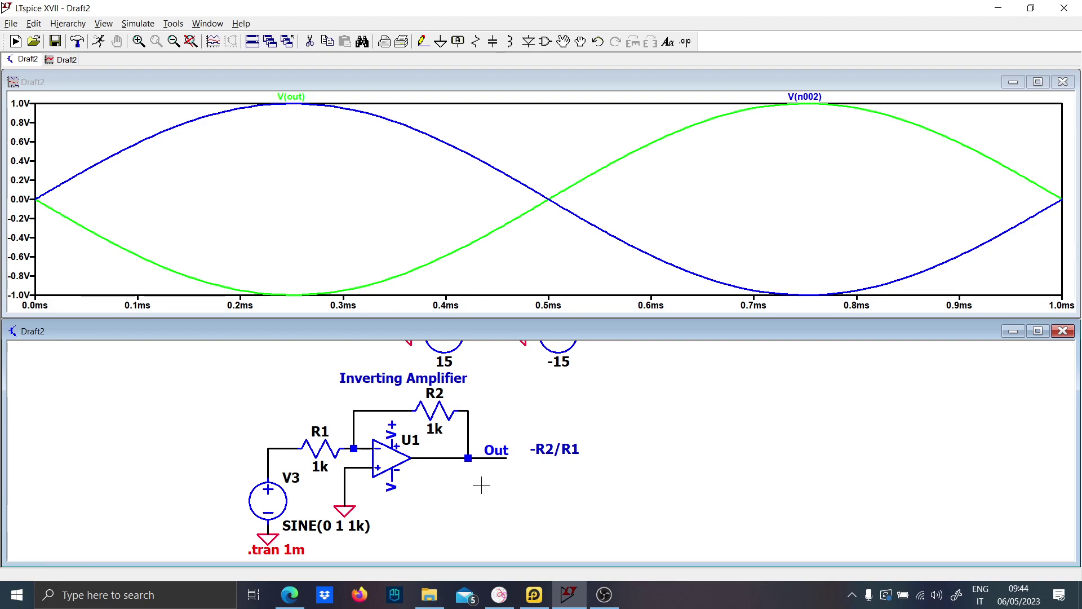
Step: Examine op-amp U1's Value2 and SpiceLine attributes for its gain, bandwidth, slew rate and limit parameters
{"action": "right_click", "coordinate": [383, 457]}
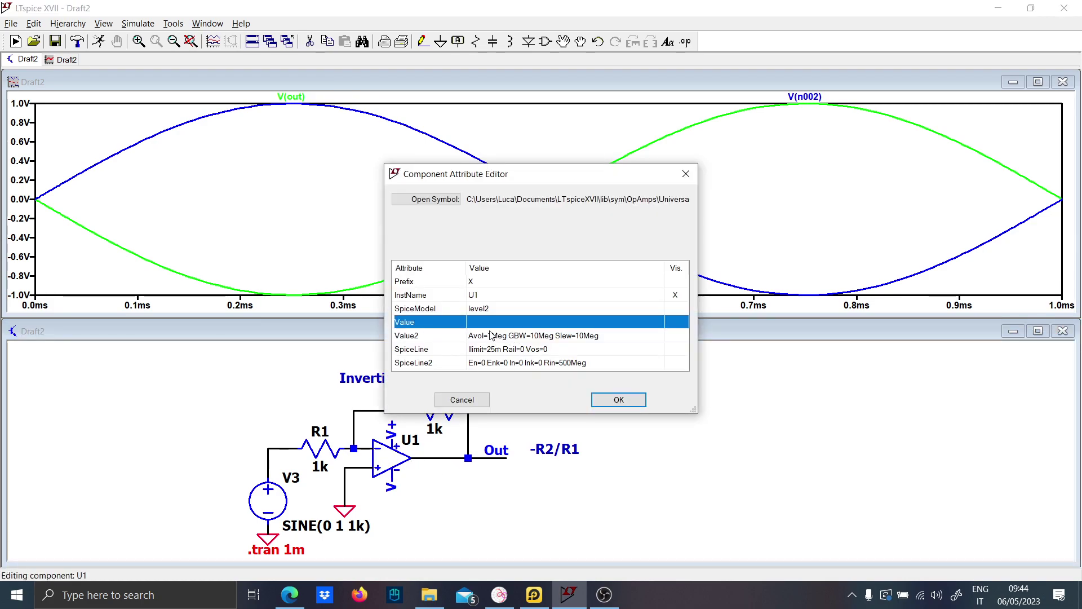
{"action": "left_click", "coordinate": [490, 335]}
{"action": "left_click", "coordinate": [551, 354]}
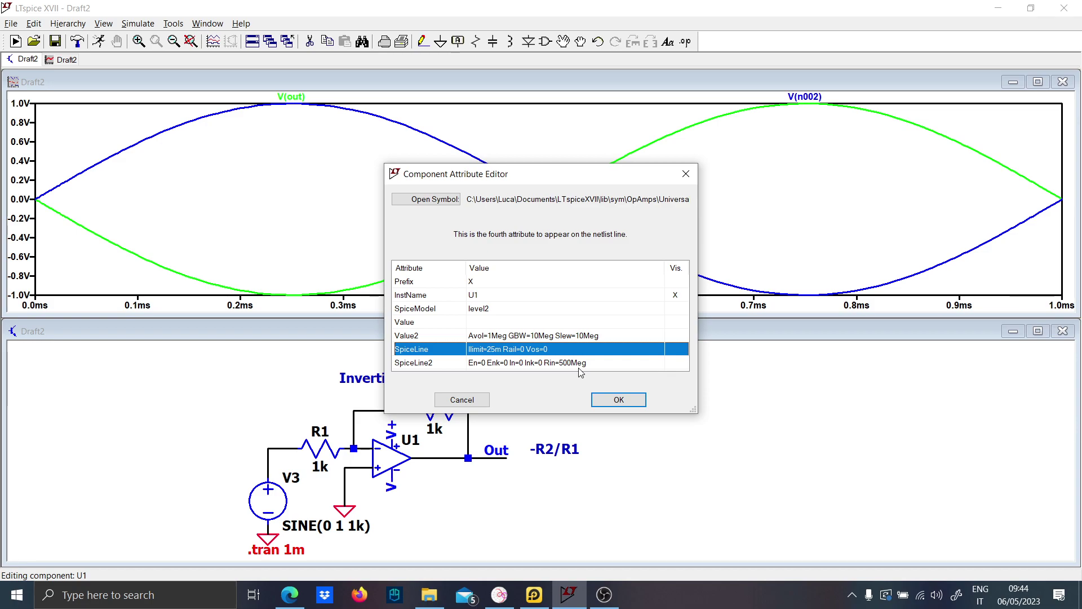
{"action": "left_click", "coordinate": [584, 340]}
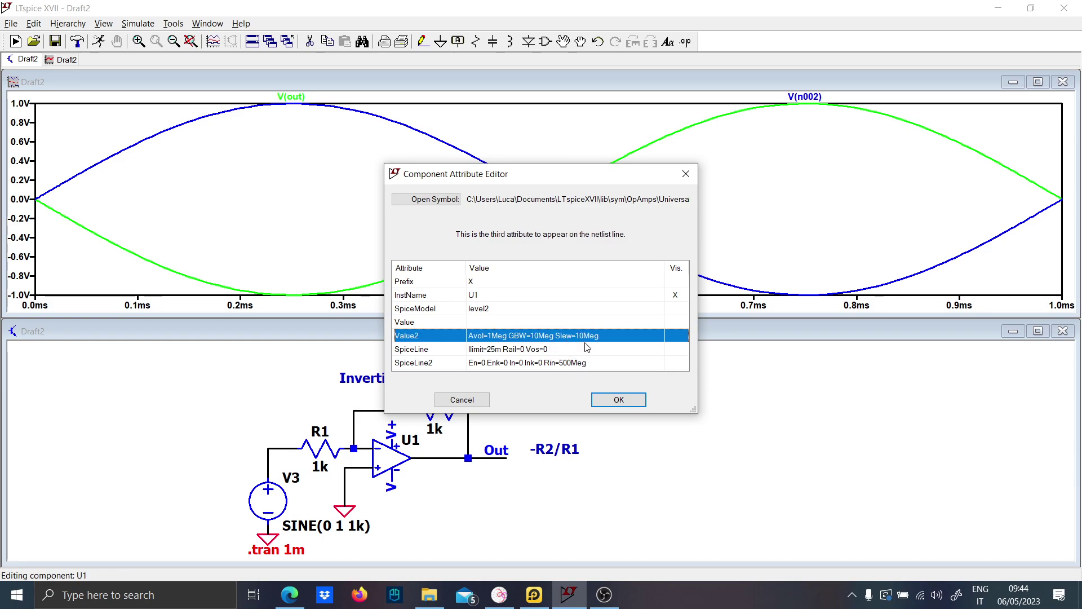
{"action": "left_click", "coordinate": [601, 335]}
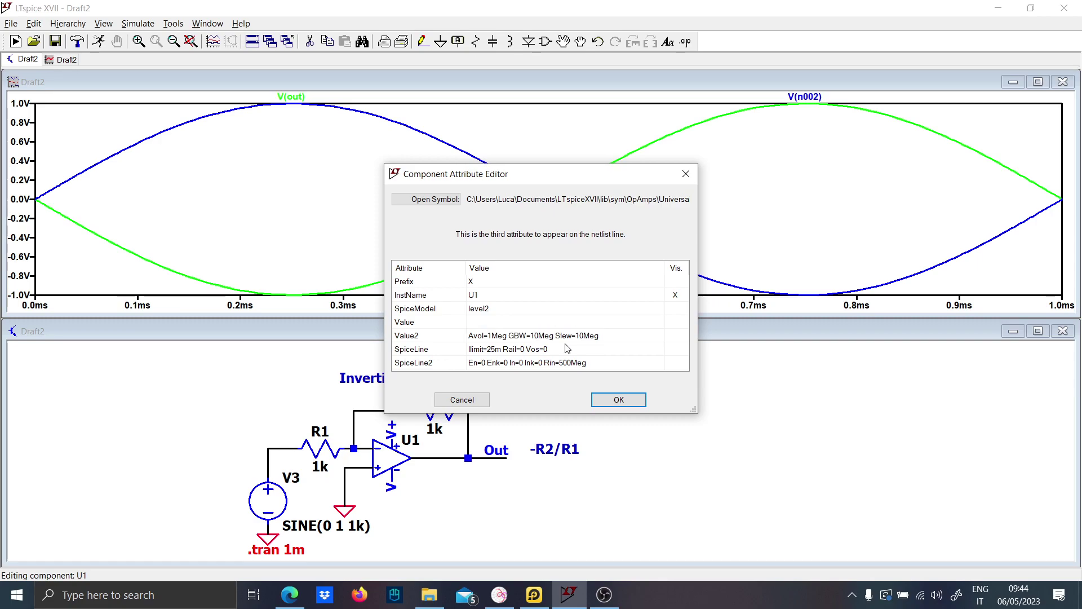
{"action": "key", "text": "Return"}
Step: Change V3's sine frequency to 100k and rerun the simulation, viewing the waveforms over about the first 26 µs
{"action": "right_click", "coordinate": [358, 527]}
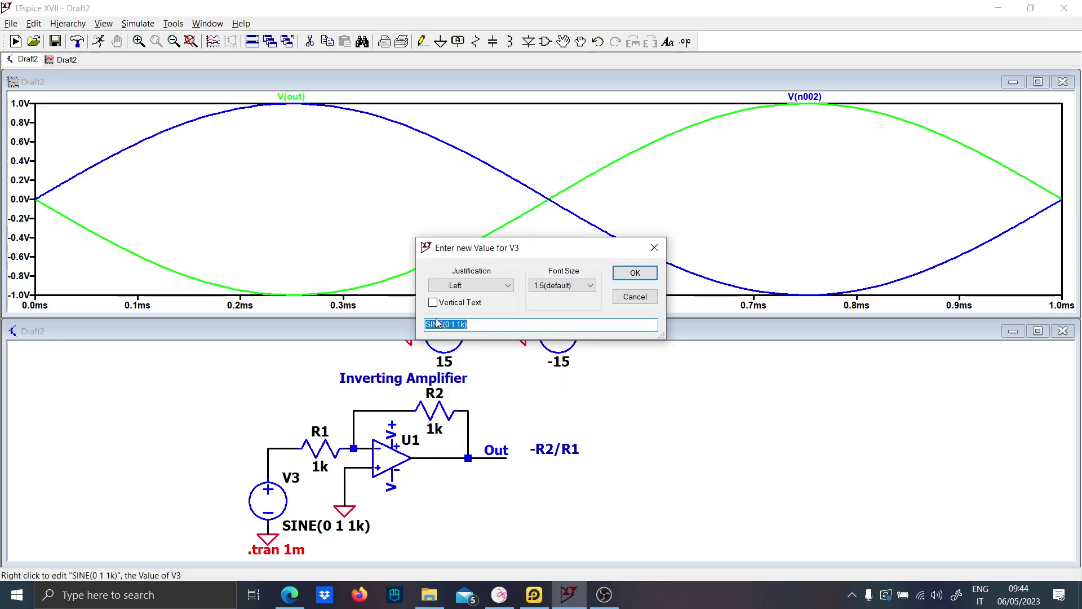
{"action": "type", "text": "00"}
{"action": "key", "text": "Return"}
{"action": "left_click", "coordinate": [98, 41]}
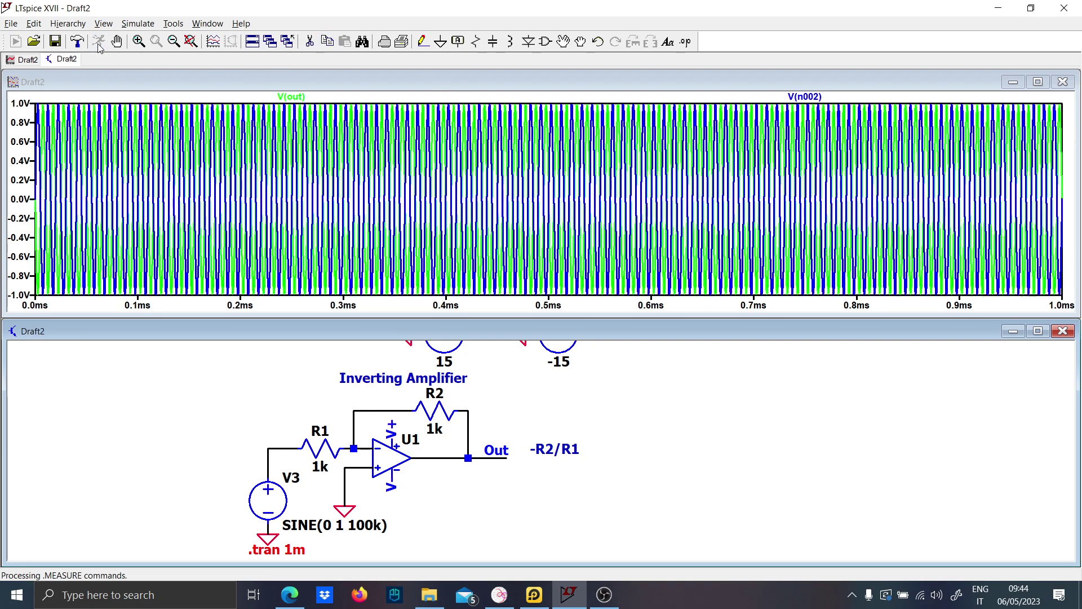
{"action": "left_click_drag", "start_coordinate": [188, 304], "coordinate": [5, 66]}
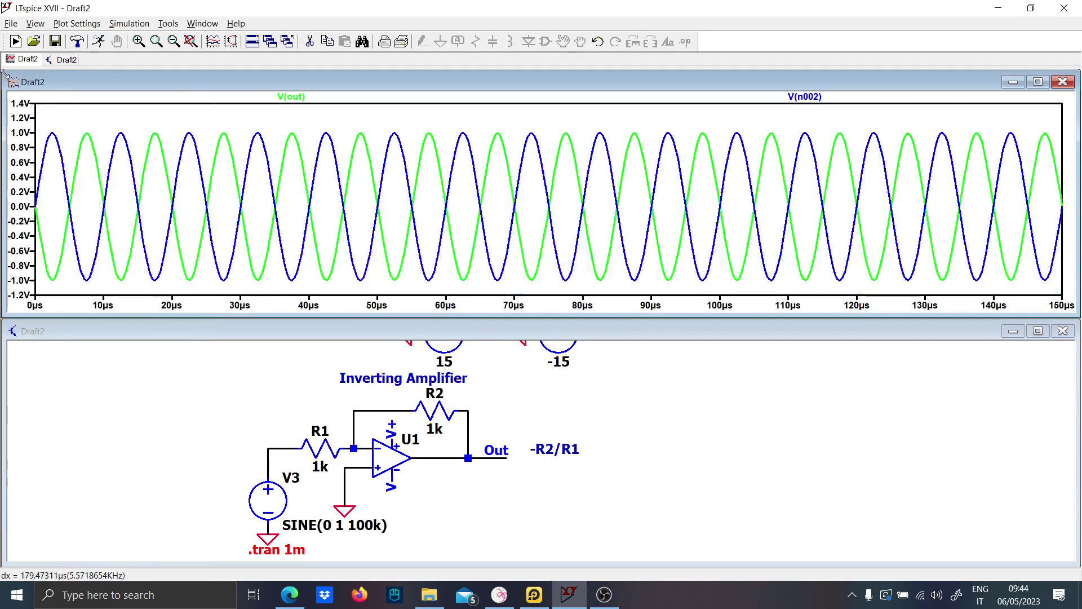
{"action": "mouse_move", "coordinate": [204, 304]}
{"action": "left_mouse_down"}
{"action": "mouse_move", "coordinate": [152, 229]}
{"action": "mouse_move", "coordinate": [35, 236]}
{"action": "left_mouse_up"}
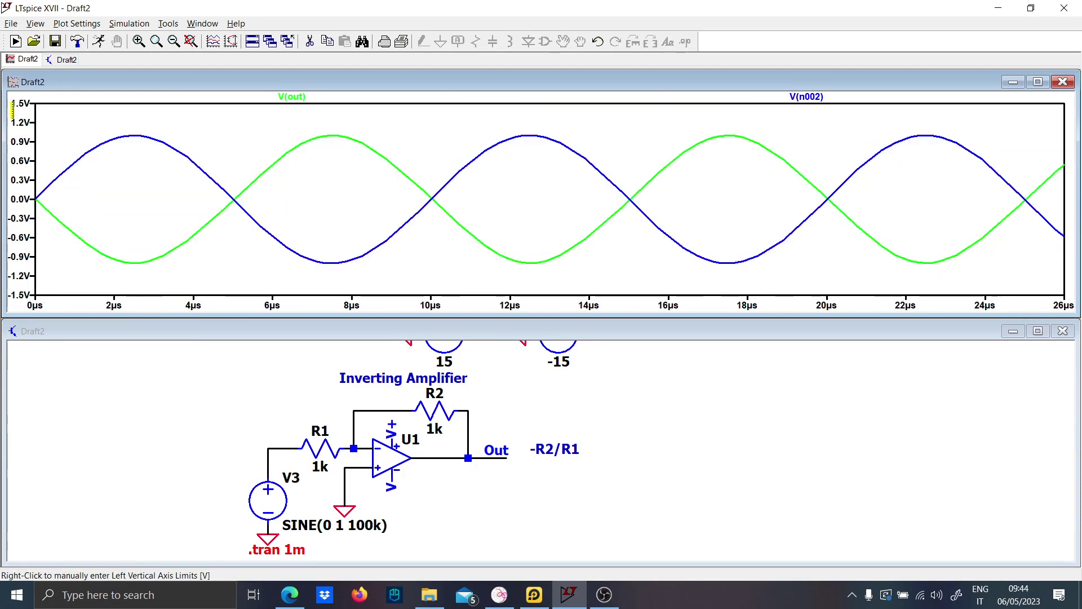
Step: Delete input source V3 and place a new voltage source between R1's wire and the ground symbol
{"action": "right_click", "coordinate": [285, 494]}
{"action": "key", "text": "Return"}
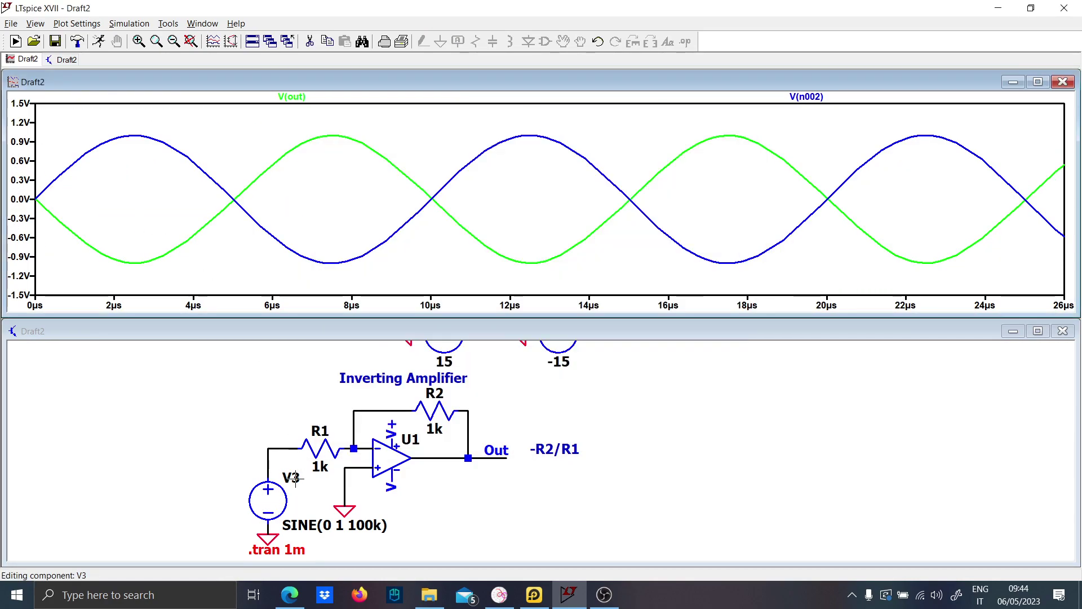
{"action": "left_click", "coordinate": [270, 501]}
{"action": "key", "text": "F5"}
{"action": "left_click", "coordinate": [268, 502]}
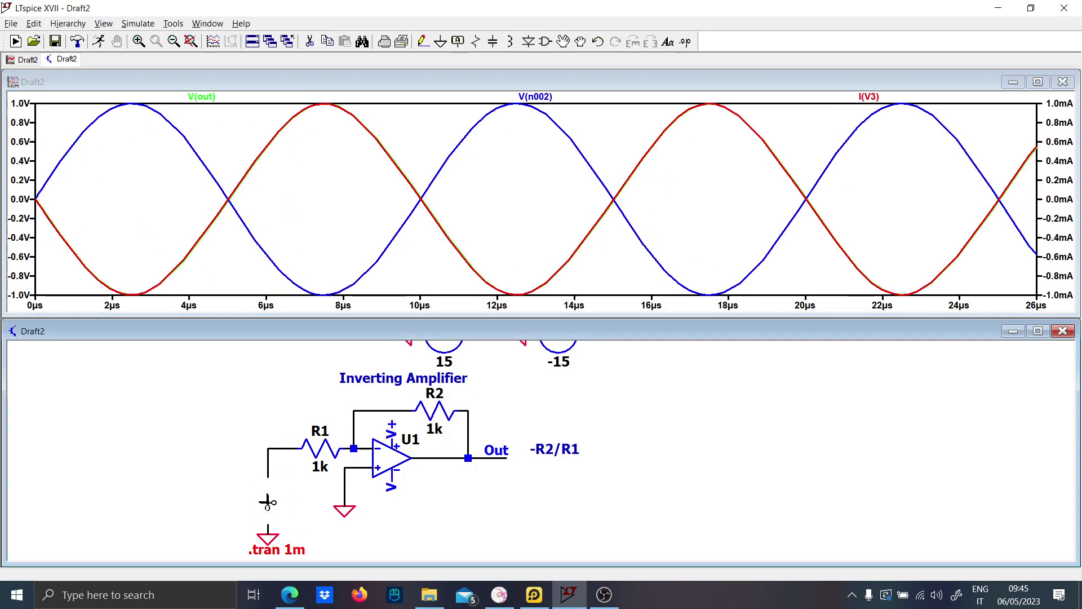
{"action": "key", "text": "F2"}
{"action": "type", "text": "voltage"}
{"action": "key", "text": "Return"}
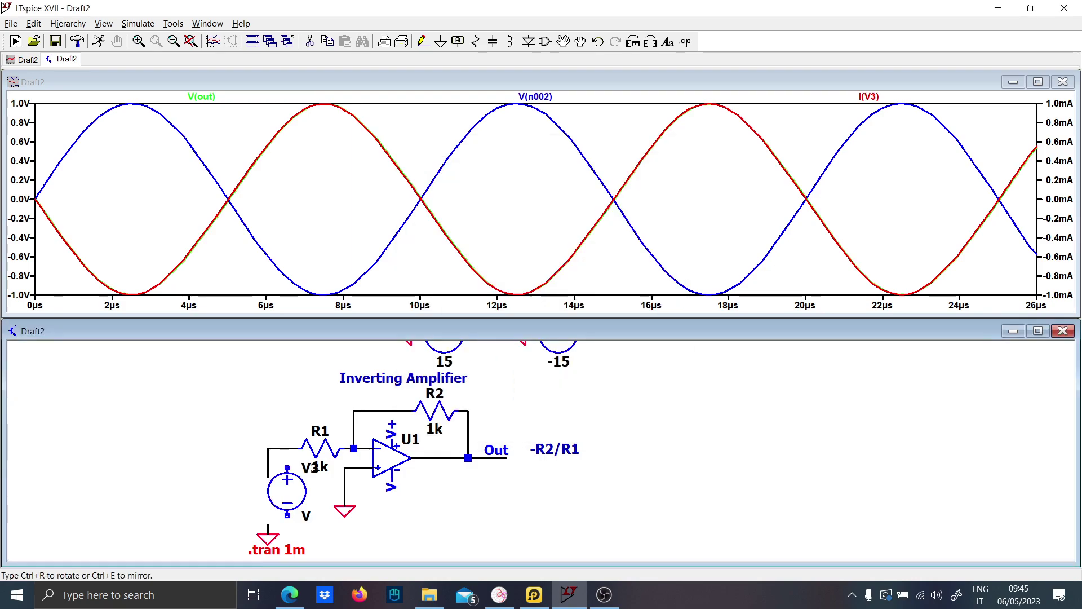
{"action": "left_click", "coordinate": [267, 479]}
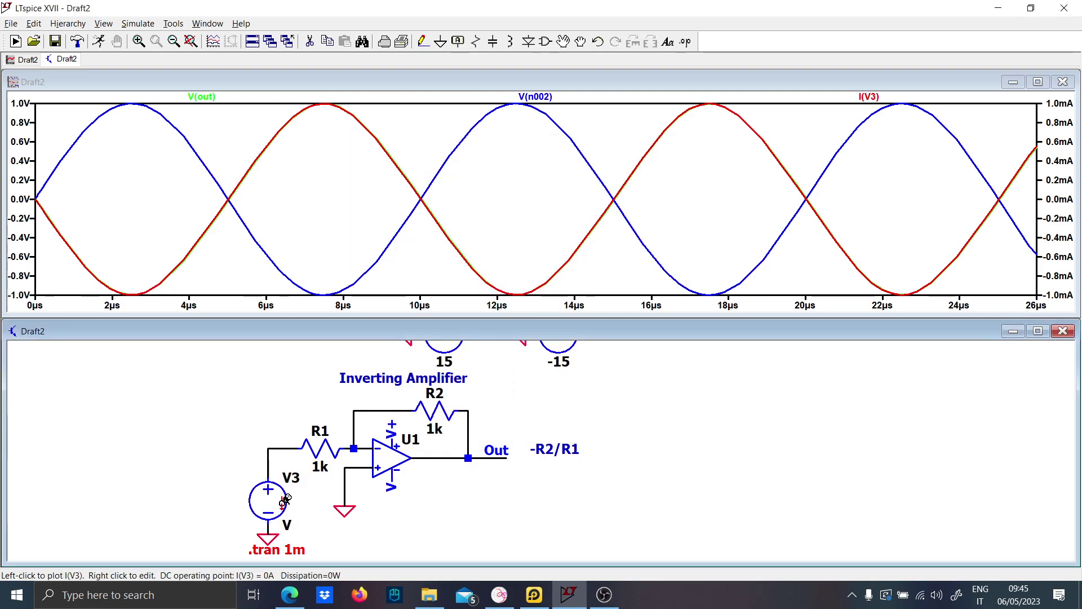
Step: Configure the new source as a pulse with Vinitial 0, Von 5, Tdelay 0, Trise 10n, Tfall 10n and Ton 10m
{"action": "right_click", "coordinate": [269, 500]}
{"action": "left_click", "coordinate": [648, 321]}
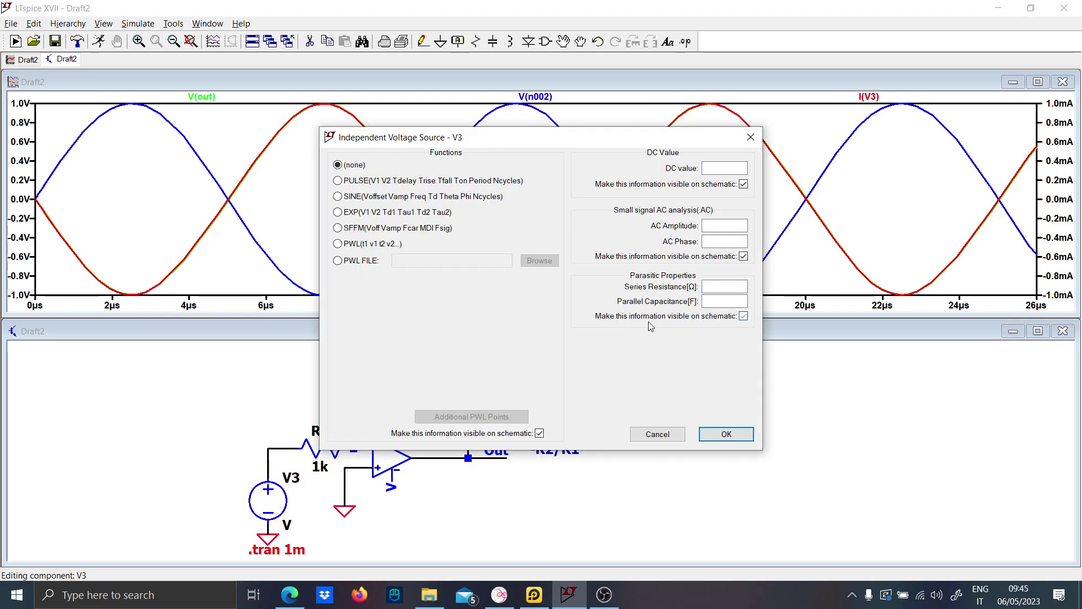
{"action": "left_click", "coordinate": [346, 180]}
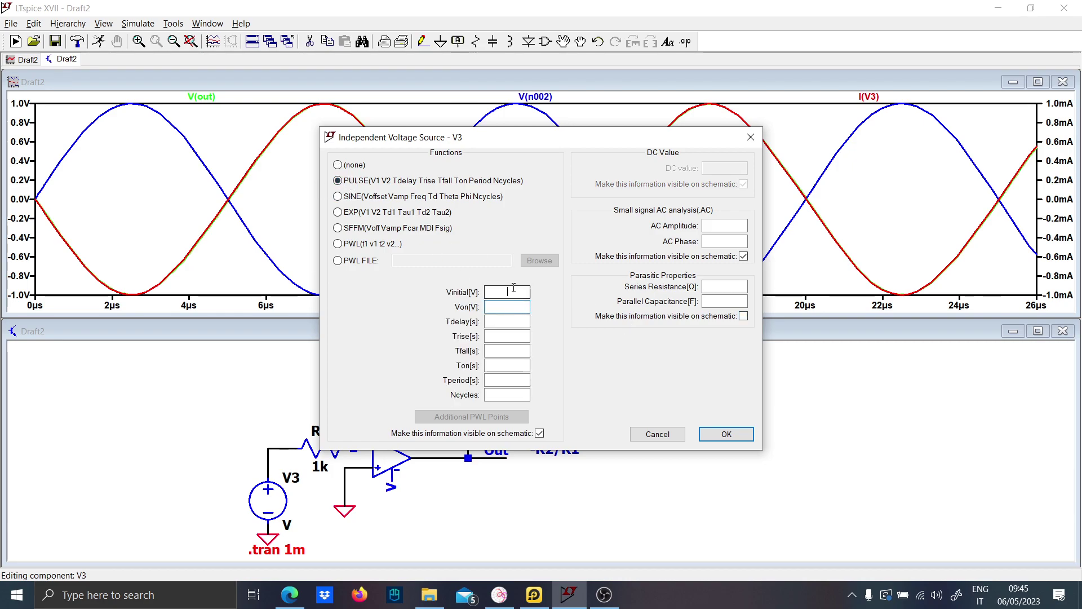
{"action": "key", "text": "BackSpace"}
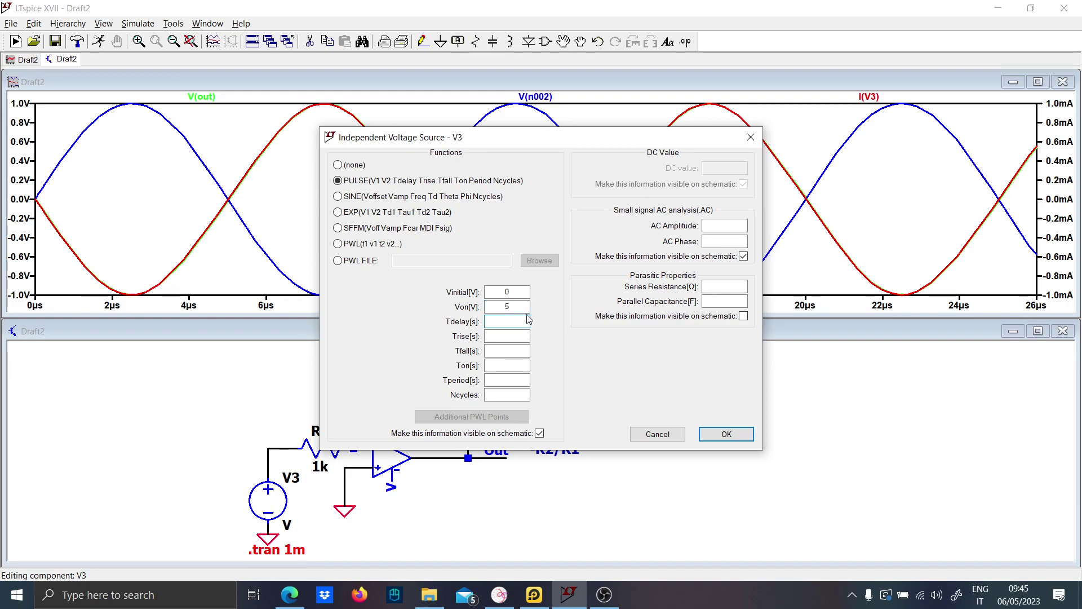
{"action": "key", "text": "Tab"}
{"action": "type", "text": "1"}
{"action": "key", "text": "Tab"}
{"action": "type", "text": "10n 10m"}
{"action": "key", "text": "Return"}
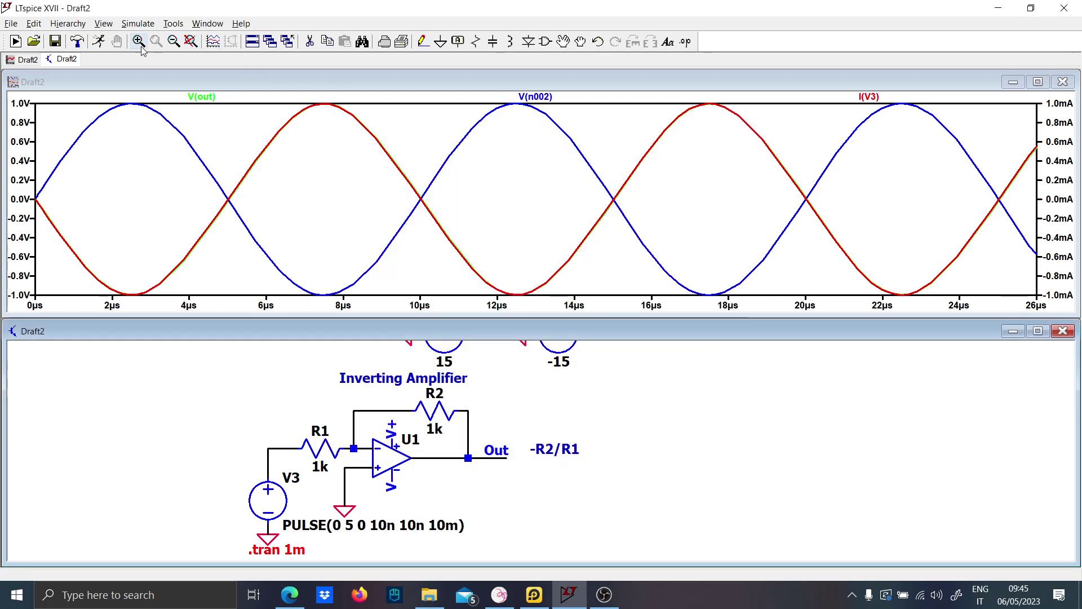
Step: Rerun the simulation and plot only the input node voltage over about the first 800 ns
{"action": "left_click", "coordinate": [98, 41]}
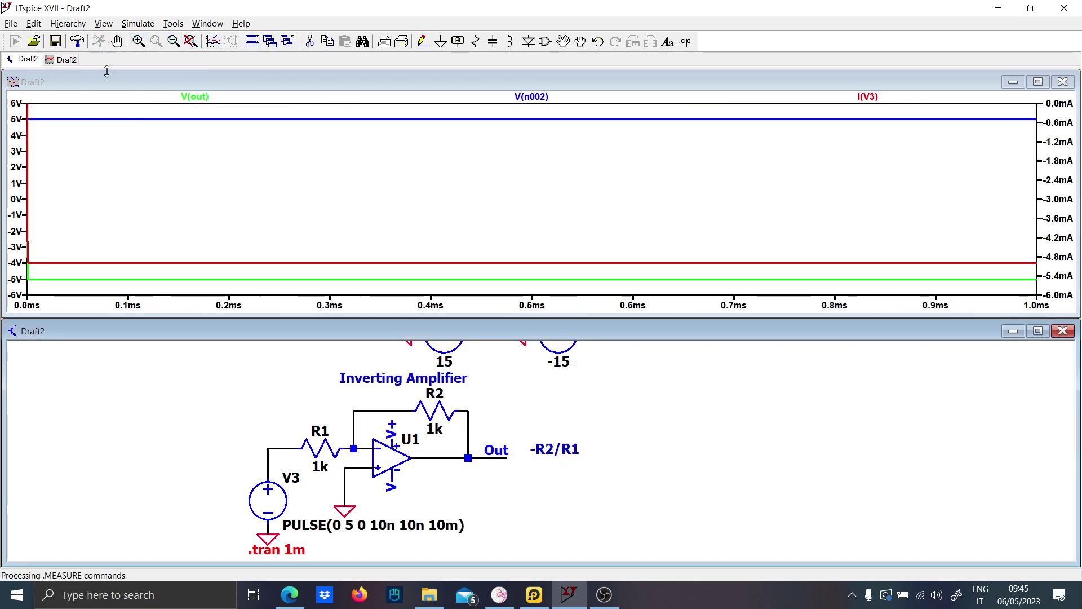
{"action": "left_click", "coordinate": [278, 449]}
{"action": "left_click", "coordinate": [54, 287]}
{"action": "left_click_drag", "start_coordinate": [54, 305], "coordinate": [33, 115]}
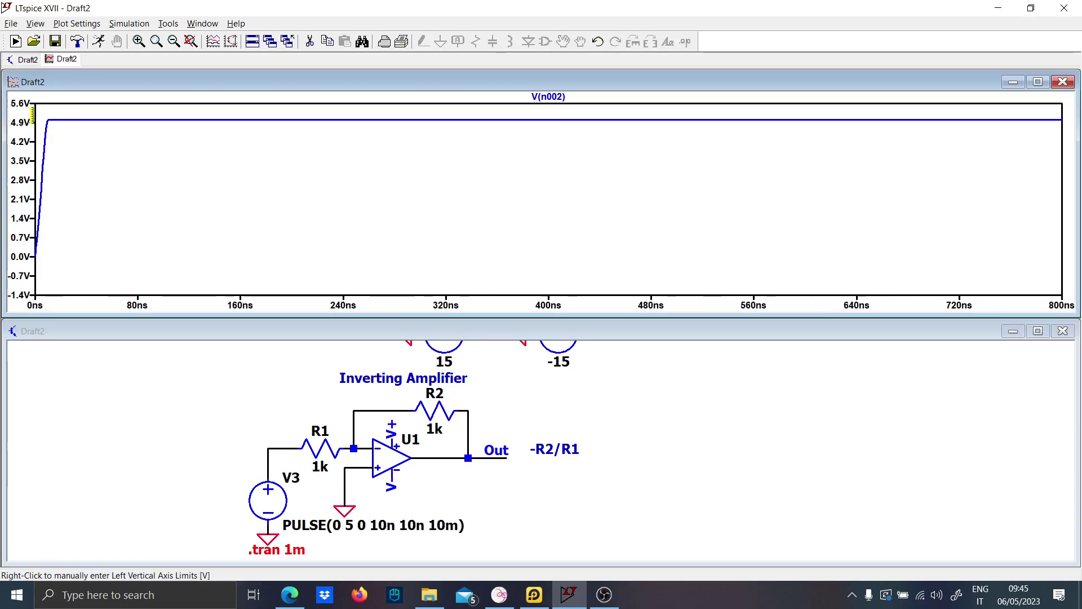
Step: Add the Out voltage to the plot and show about the first 2 µs of both traces
{"action": "left_click", "coordinate": [483, 459]}
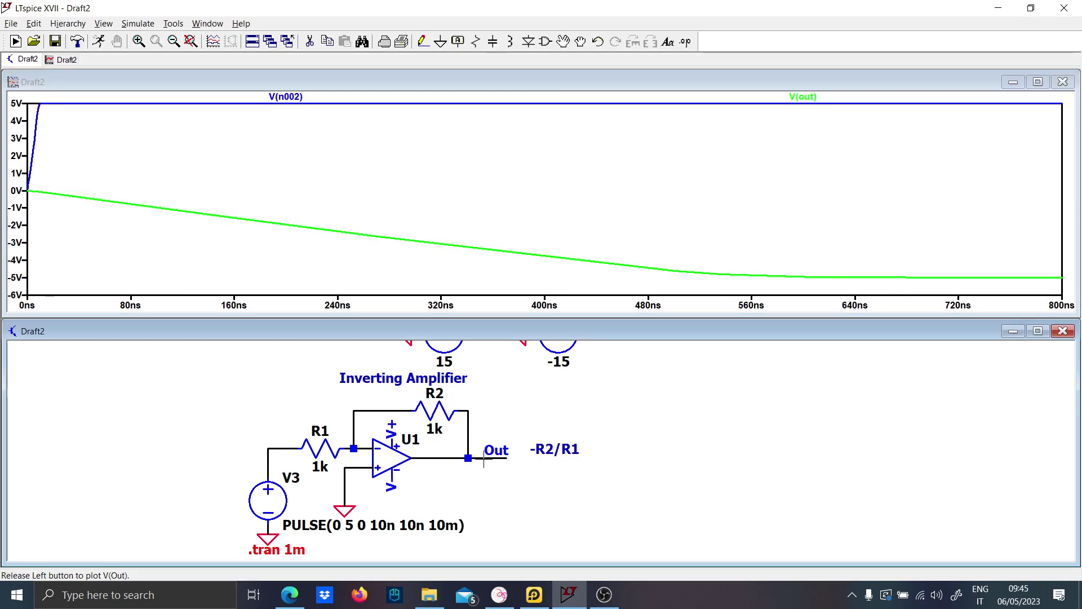
{"action": "right_click", "coordinate": [567, 207]}
{"action": "left_click", "coordinate": [598, 210]}
{"action": "left_click_drag", "start_coordinate": [64, 293], "coordinate": [14, 83]}
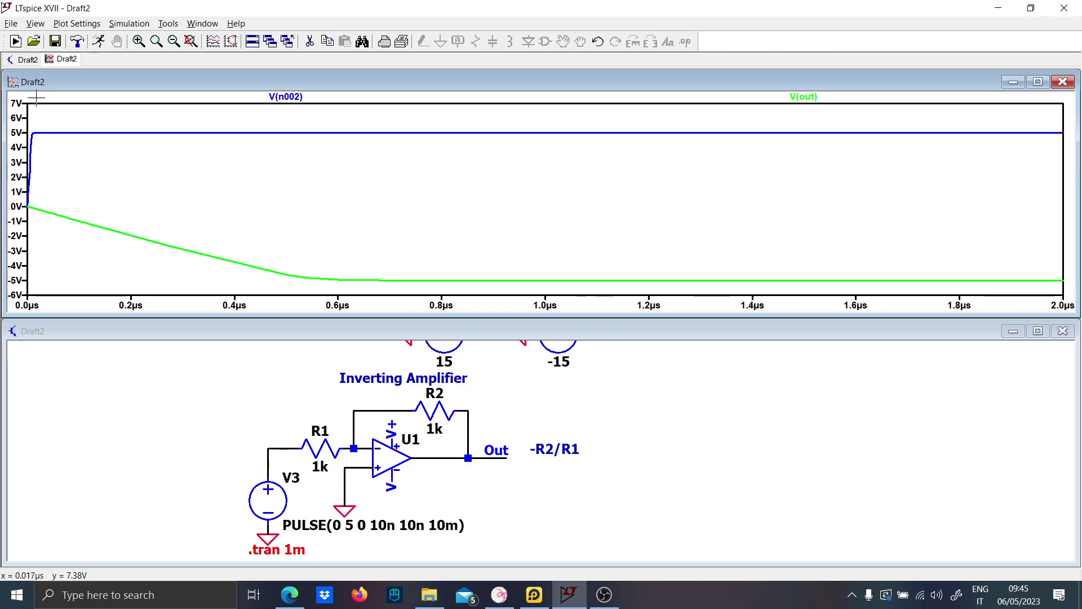
Step: Make op-amp U1's Value2 attribute visible on the schematic and move its text below the output wire
{"action": "right_click", "coordinate": [399, 462]}
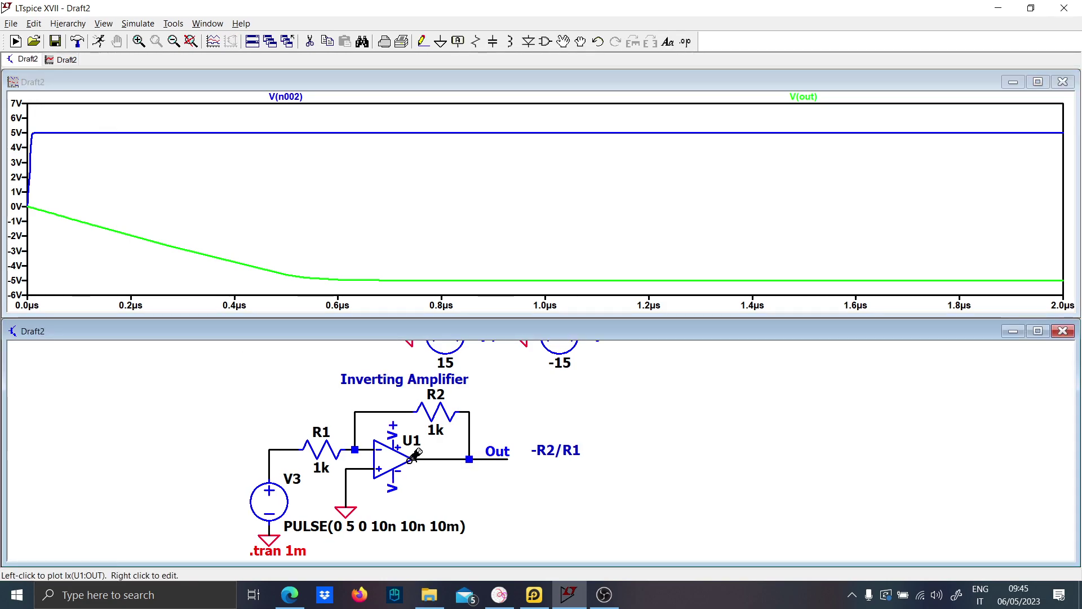
{"action": "scroll", "coordinate": [620, 327], "scroll_direction": "down", "scroll_amount": 1}
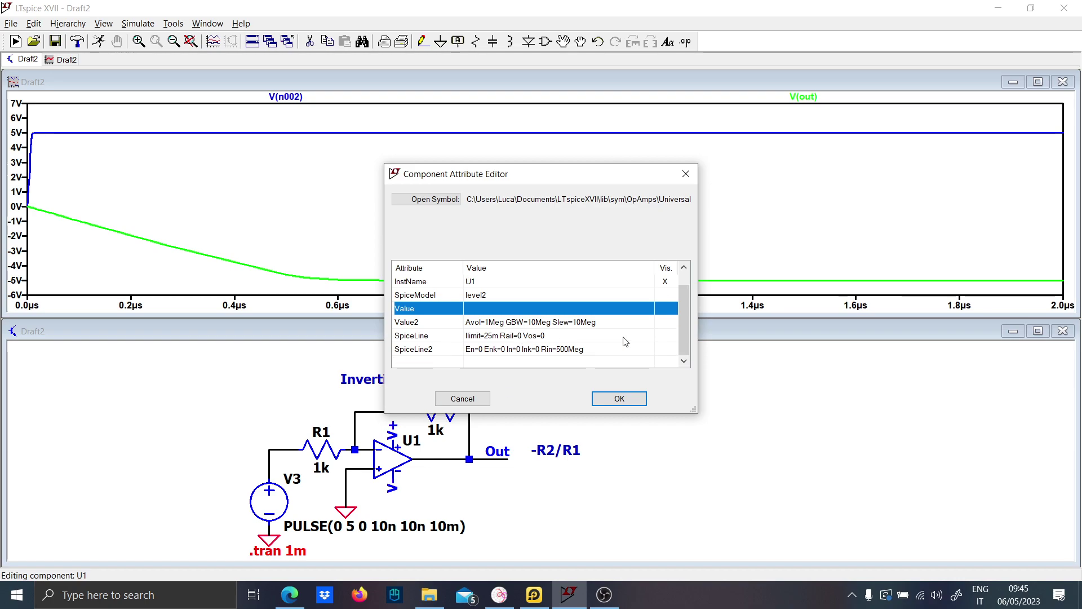
{"action": "left_click", "coordinate": [665, 323]}
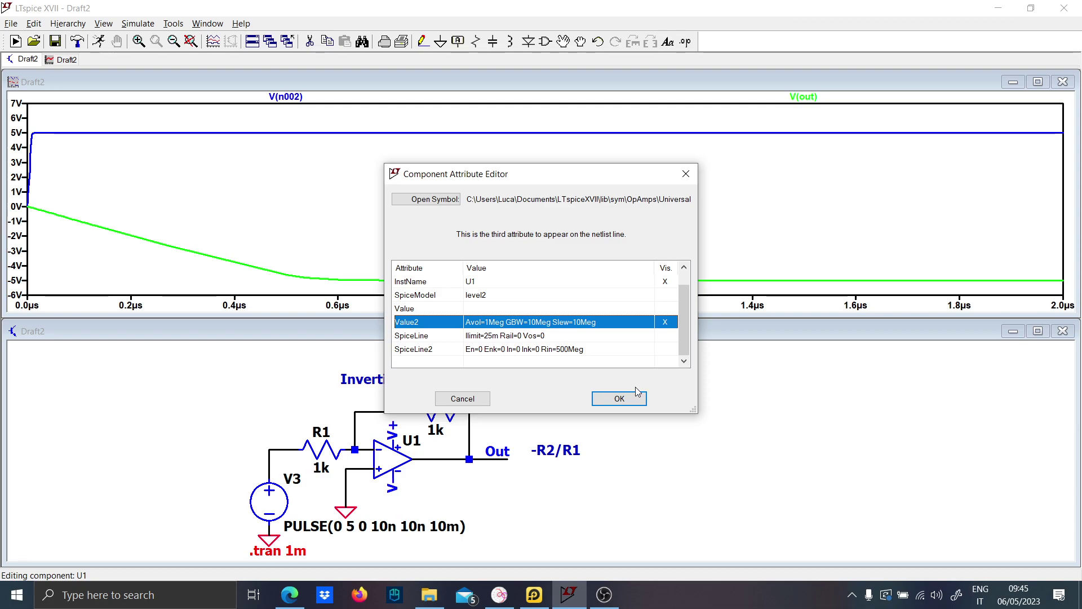
{"action": "left_click", "coordinate": [620, 398]}
{"action": "key", "text": "F7"}
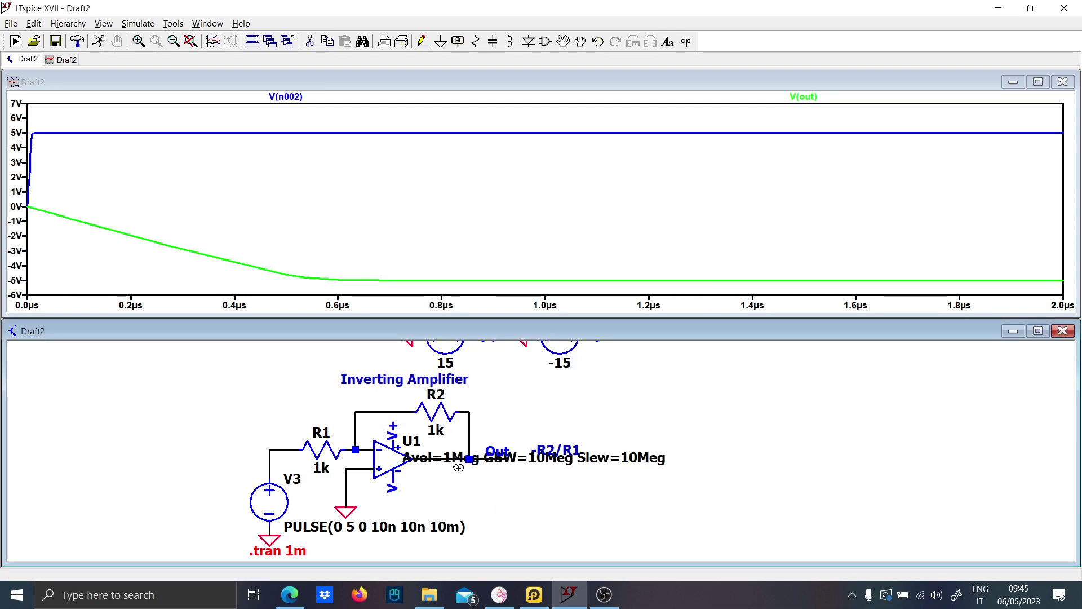
{"action": "left_click", "coordinate": [439, 461]}
{"action": "left_click", "coordinate": [443, 495]}
{"action": "key", "text": "Escape"}
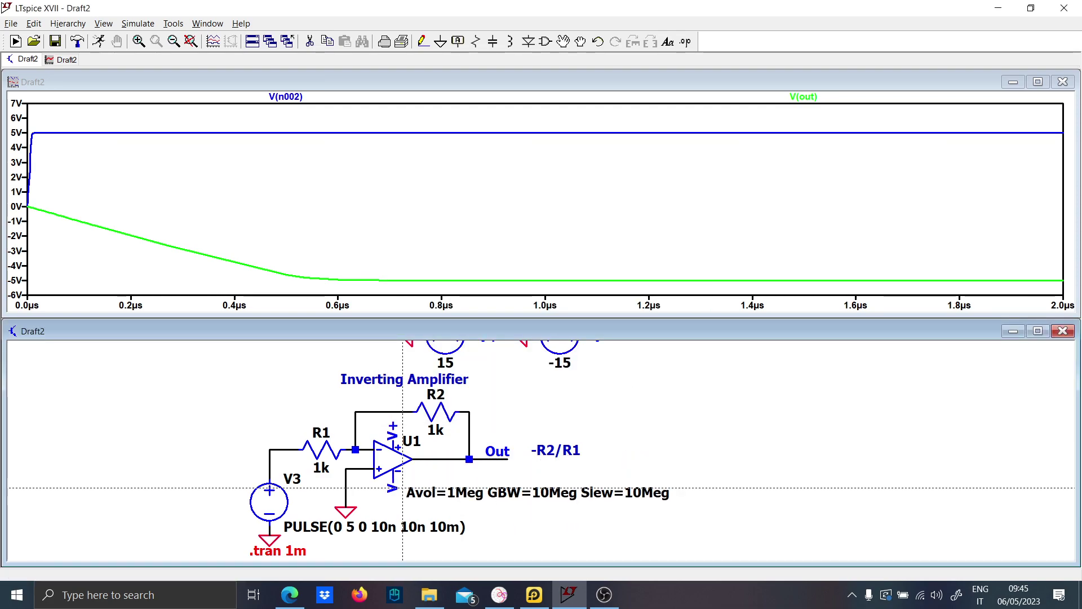
Step: Set the op-amp's Slew parameter to 1Meg and rerun the simulation, viewing about the first 24 µs
{"action": "right_click", "coordinate": [558, 495]}
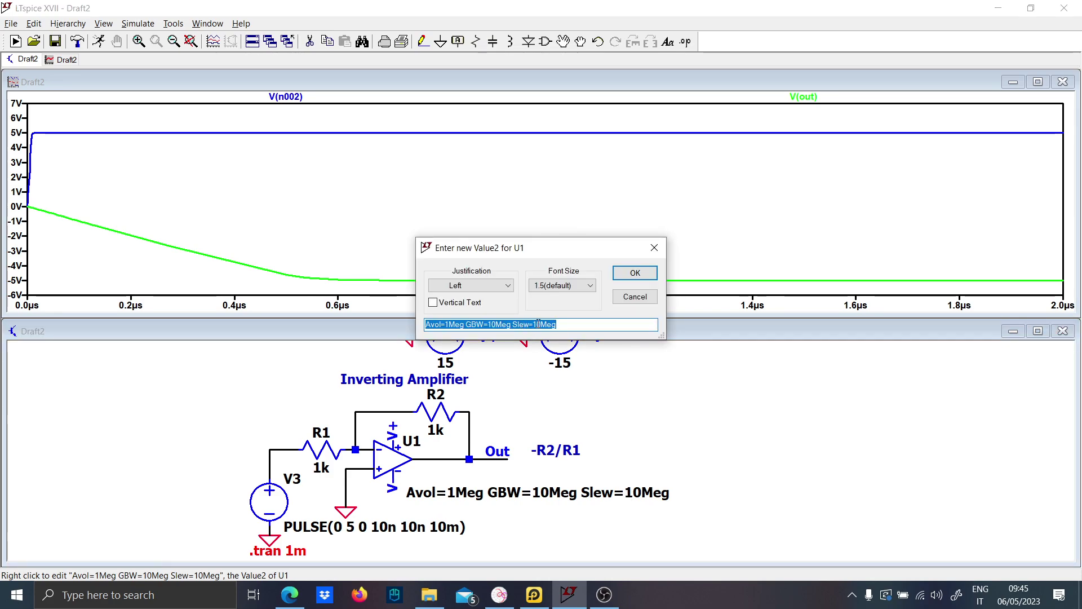
{"action": "left_click", "coordinate": [540, 325]}
{"action": "key", "text": "BackSpace"}
{"action": "key", "text": "Return"}
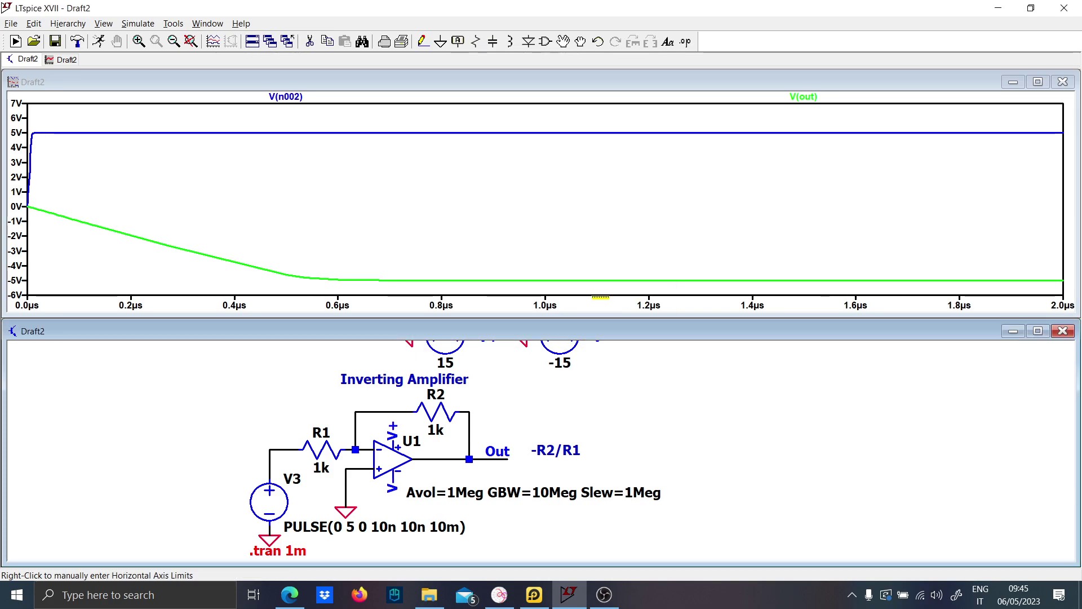
{"action": "left_click", "coordinate": [100, 41]}
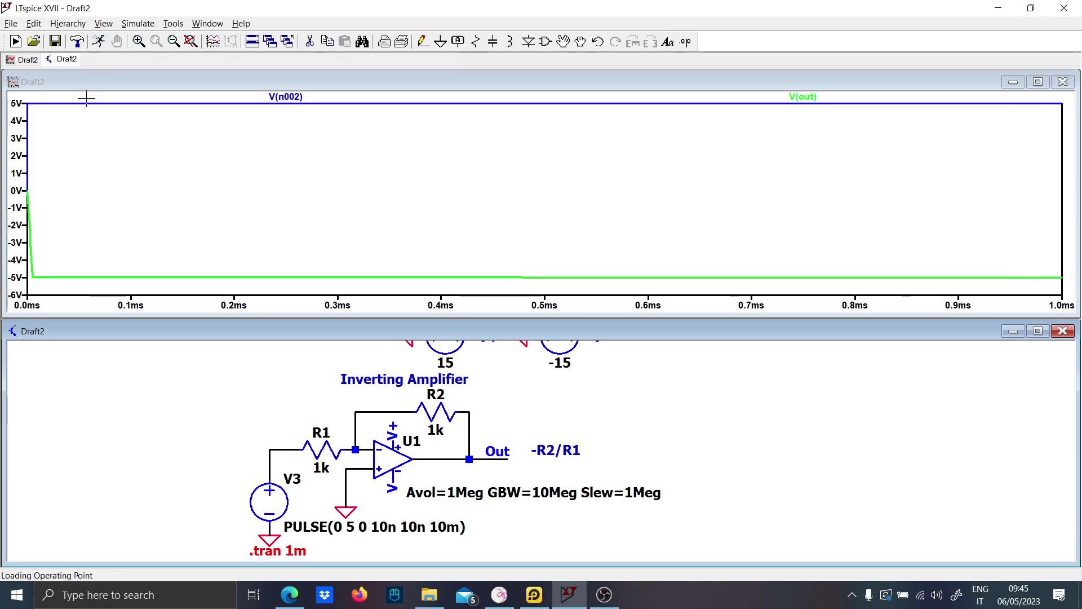
{"action": "left_click_drag", "start_coordinate": [52, 303], "coordinate": [16, 80]}
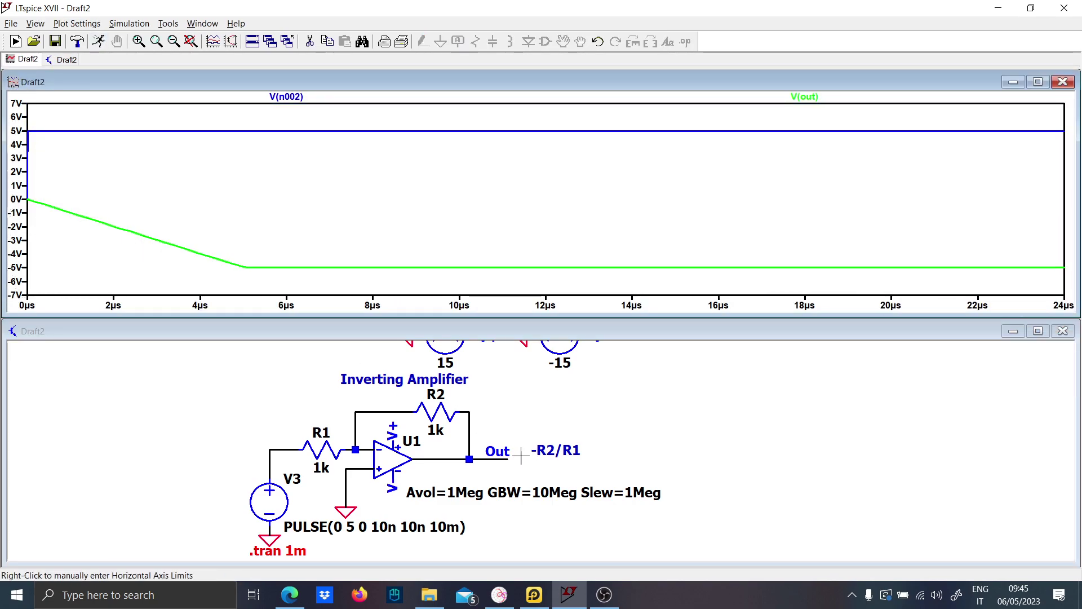
Step: Set the op-amp's GBW parameter to 100k and rerun the simulation, viewing about the first 24 µs
{"action": "right_click", "coordinate": [630, 493]}
{"action": "left_click", "coordinate": [494, 324]}
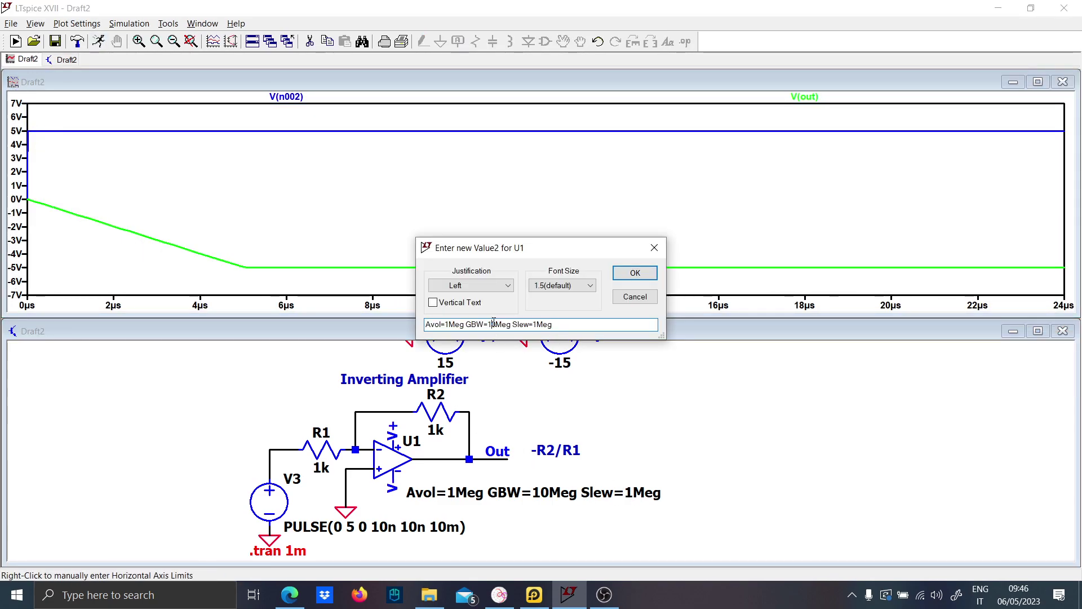
{"action": "key", "text": "Delete"}
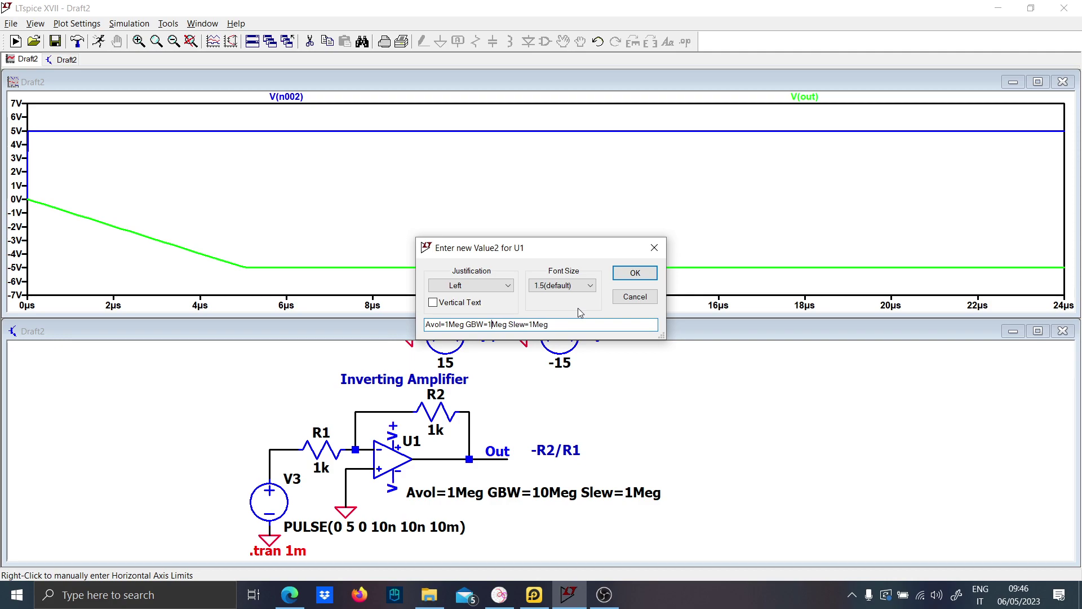
{"action": "key", "text": "Delete"}
{"action": "key", "text": "Delete"}
{"action": "key", "text": "Delete"}
{"action": "type", "text": "00"}
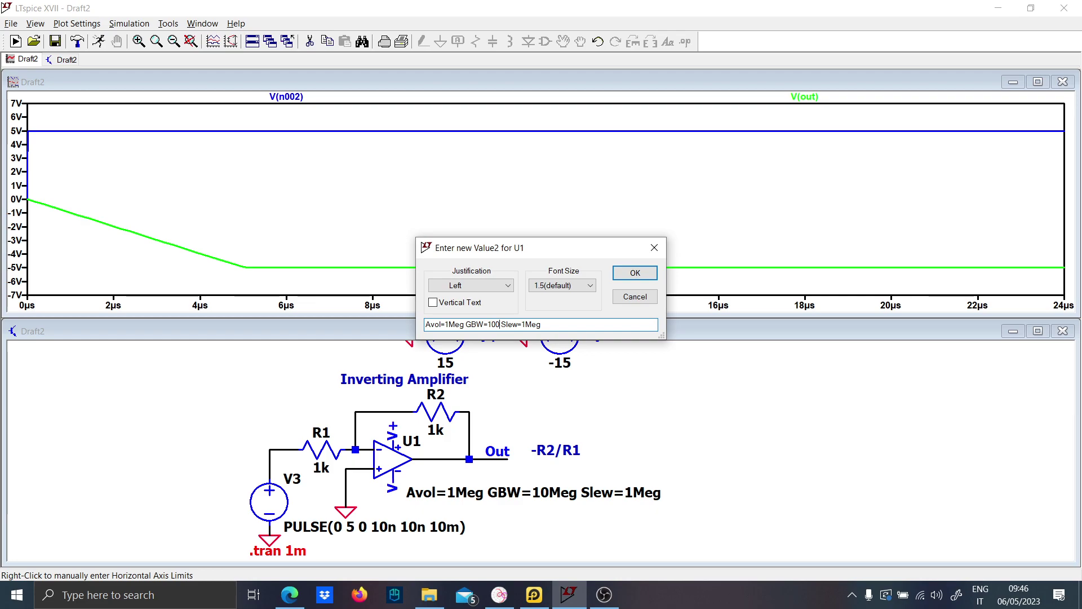
{"action": "type", "text": "k"}
{"action": "key", "text": "Return"}
{"action": "left_click", "coordinate": [98, 41]}
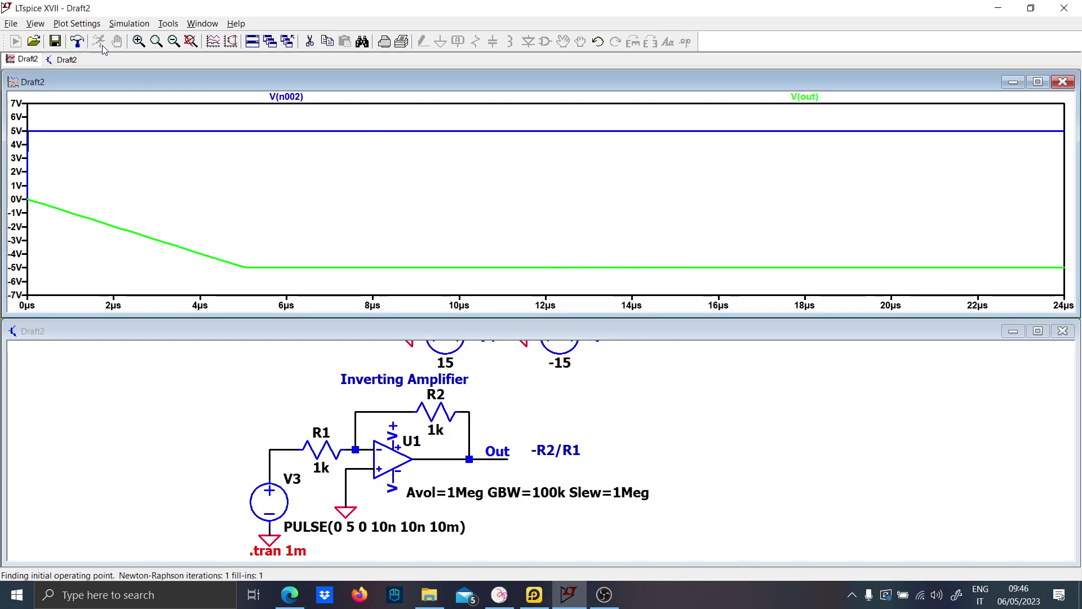
{"action": "left_click_drag", "start_coordinate": [53, 245], "coordinate": [29, 281]}
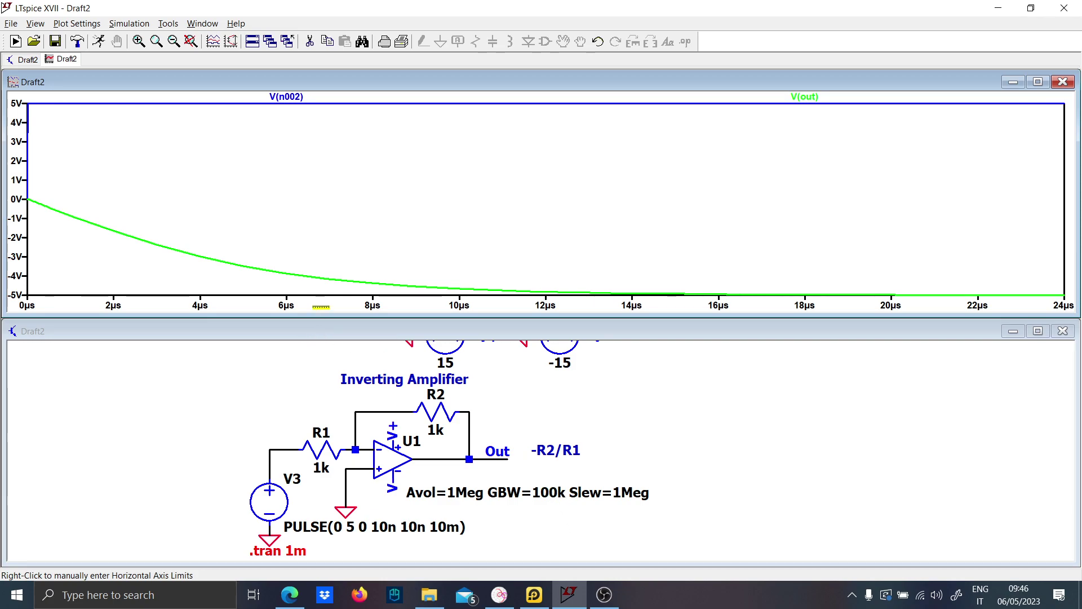
Step: Maximize the schematic and change its title comment to "Non Inverting Amplifier"
{"action": "left_click_drag", "start_coordinate": [524, 475], "coordinate": [555, 444]}
{"action": "scroll", "coordinate": [401, 407], "scroll_direction": "up", "scroll_amount": 1}
{"action": "scroll", "coordinate": [427, 410], "scroll_direction": "down", "scroll_amount": 2}
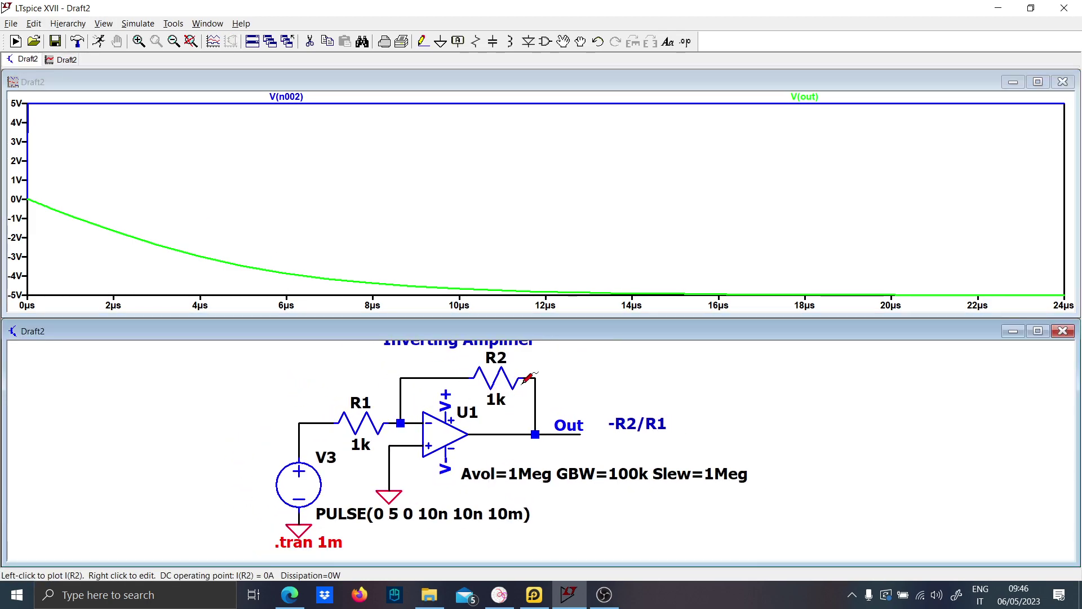
{"action": "left_click", "coordinate": [1039, 331]}
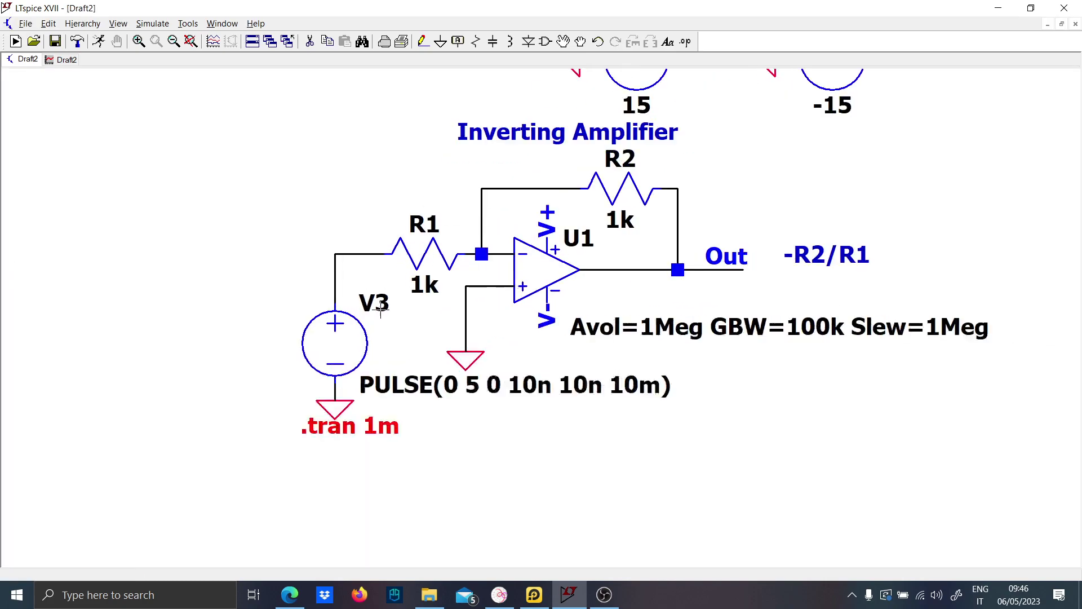
{"action": "left_click_drag", "start_coordinate": [422, 326], "coordinate": [297, 375]}
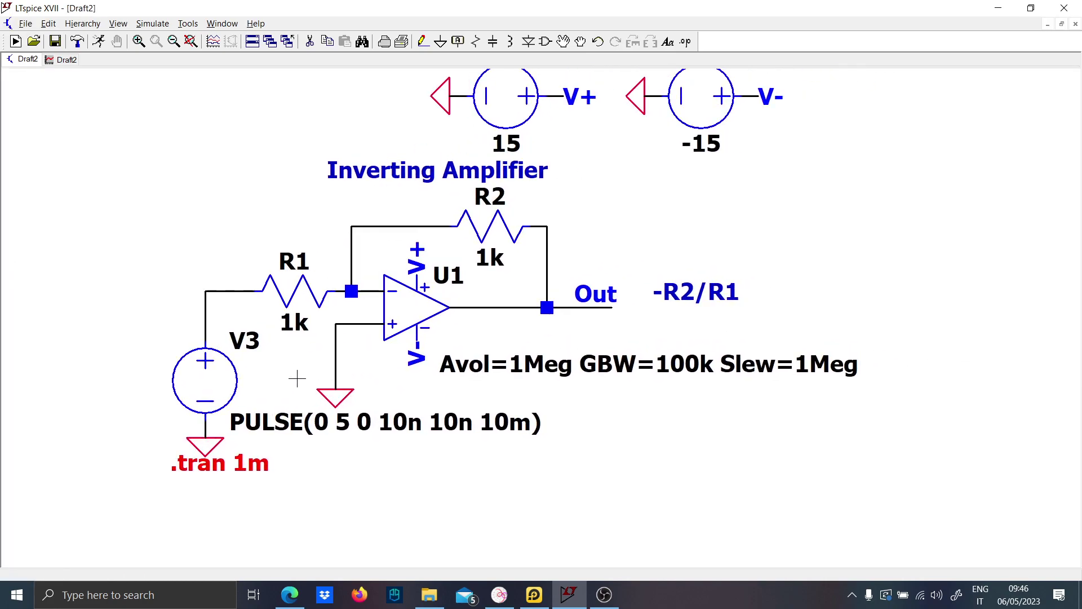
{"action": "right_click", "coordinate": [380, 175]}
{"action": "left_click", "coordinate": [375, 303]}
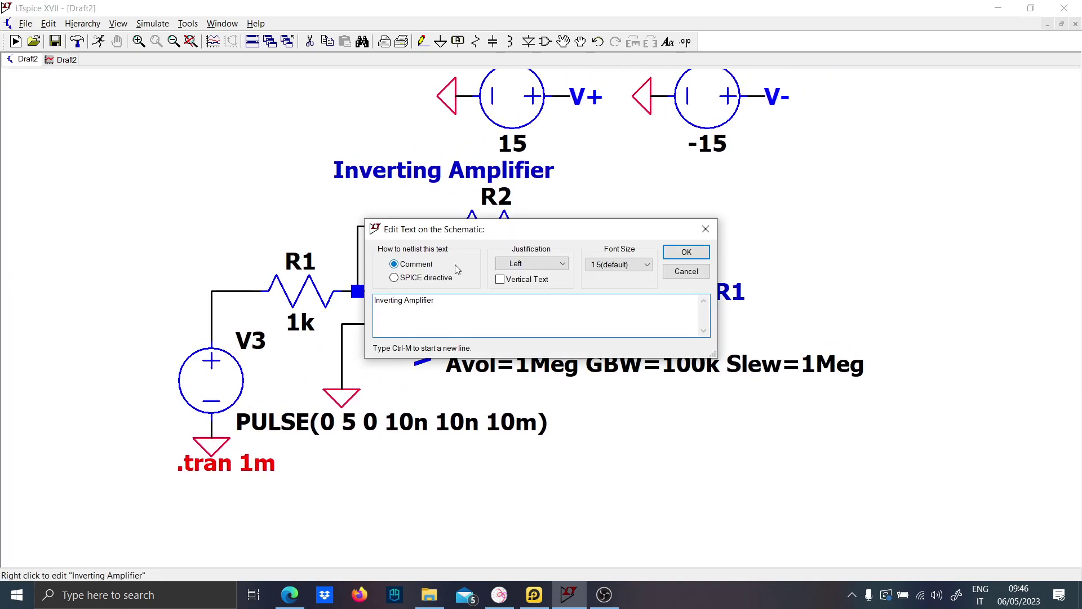
{"action": "type", "text": "Non"}
{"action": "key", "text": "Return"}
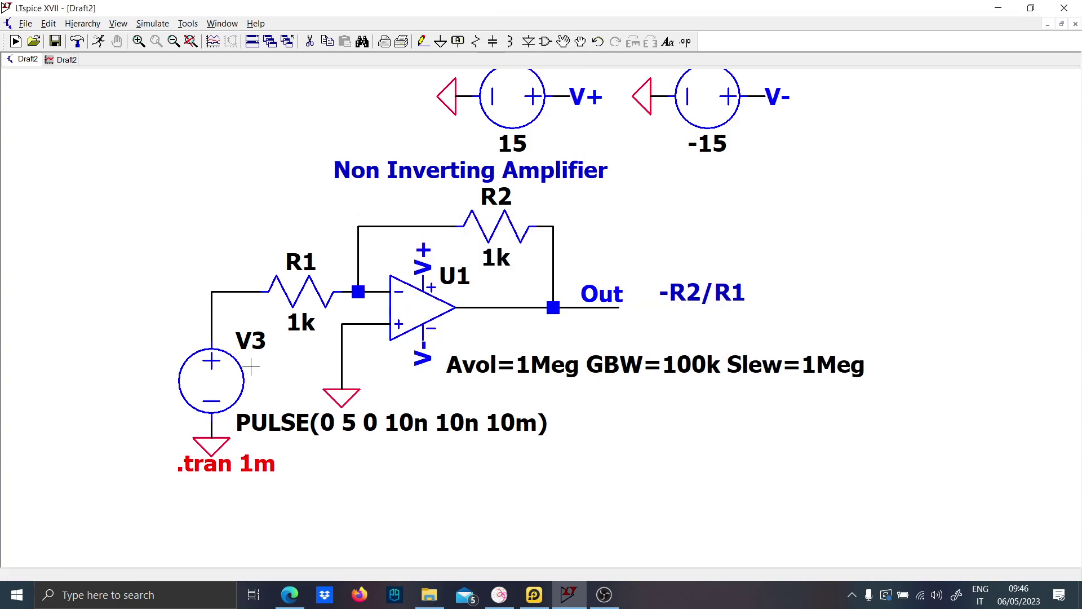
Step: Delete the wire connecting source V3 to resistor R1
{"action": "left_click_drag", "start_coordinate": [251, 366], "coordinate": [276, 302]}
{"action": "key", "text": "F5"}
{"action": "left_click", "coordinate": [241, 231]}
{"action": "key", "text": "Escape"}
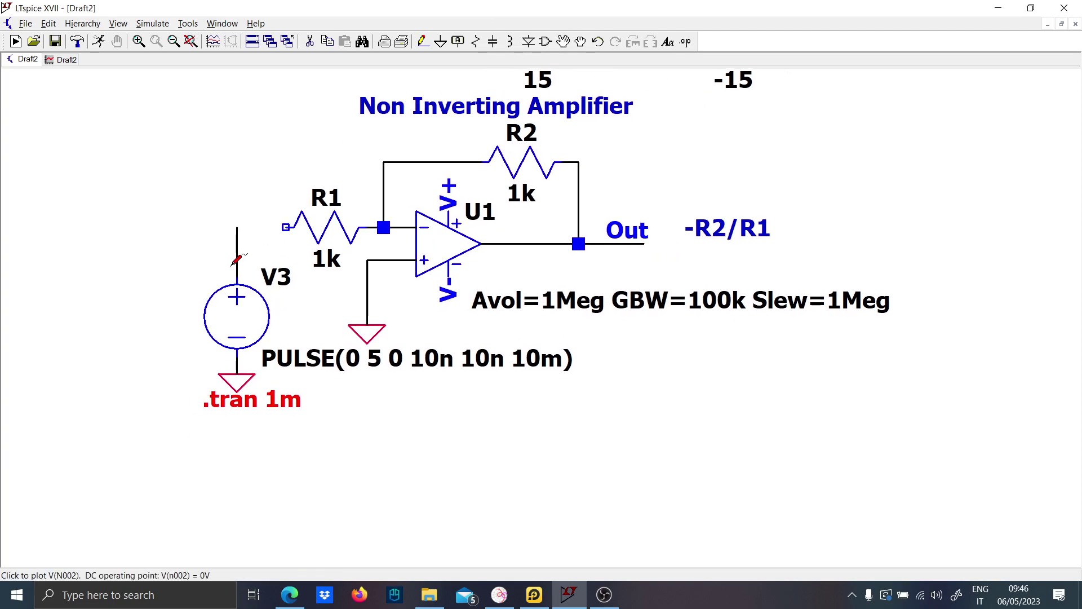
Step: Move V3 with its ground below the op-amp's non-inverting input, connect it there, and delete that input's old ground symbol
{"action": "left_click_drag", "start_coordinate": [180, 218], "coordinate": [299, 454]}
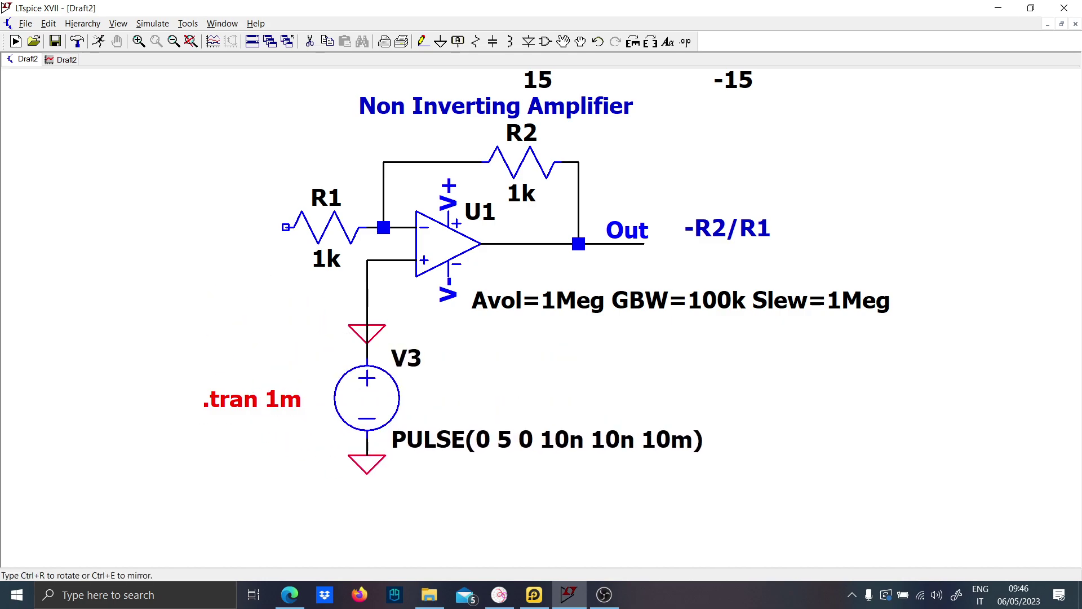
{"action": "left_click", "coordinate": [369, 397]}
{"action": "key", "text": "Escape"}
{"action": "key", "text": "F5"}
{"action": "left_click", "coordinate": [362, 339]}
Step: Extend a wire from R1's free end and ground it
{"action": "key", "text": "F3"}
{"action": "left_click", "coordinate": [286, 227]}
{"action": "left_click", "coordinate": [237, 227]}
{"action": "key", "text": "g"}
{"action": "left_click", "coordinate": [237, 227]}
{"action": "key", "text": "Escape"}
{"action": "scroll", "coordinate": [575, 272], "scroll_direction": "down", "scroll_amount": 1}
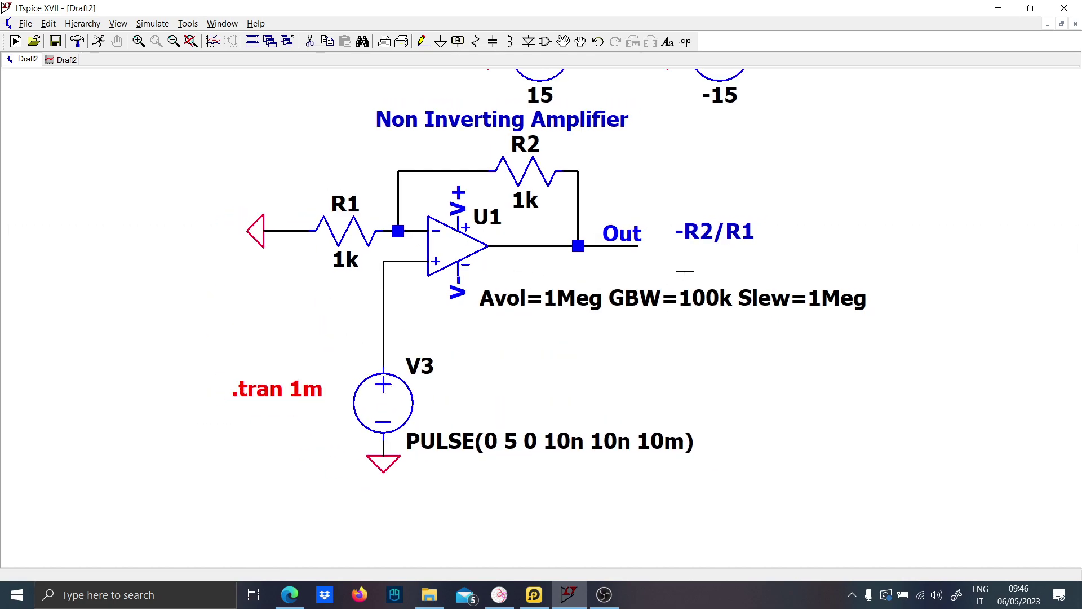
Step: Replace the gain comment beside the Out label with "(1+R2/R1)"
{"action": "key", "text": "Delete"}
{"action": "left_click", "coordinate": [691, 233]}
{"action": "key", "text": "F2"}
{"action": "key", "text": "Escape"}
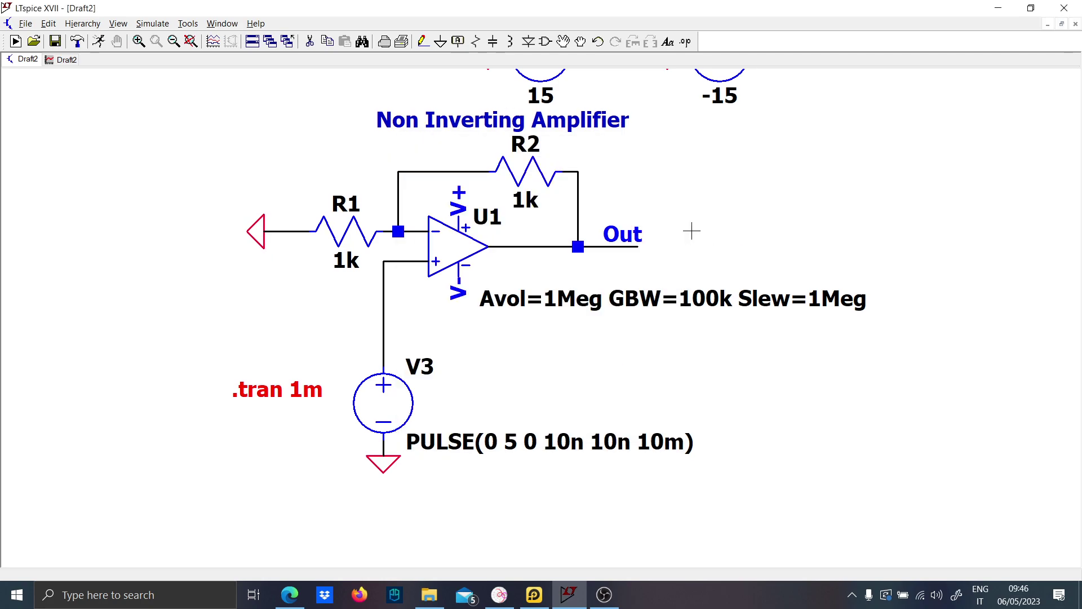
{"action": "type", "text": "t"}
{"action": "type", "text": "(1+R"}
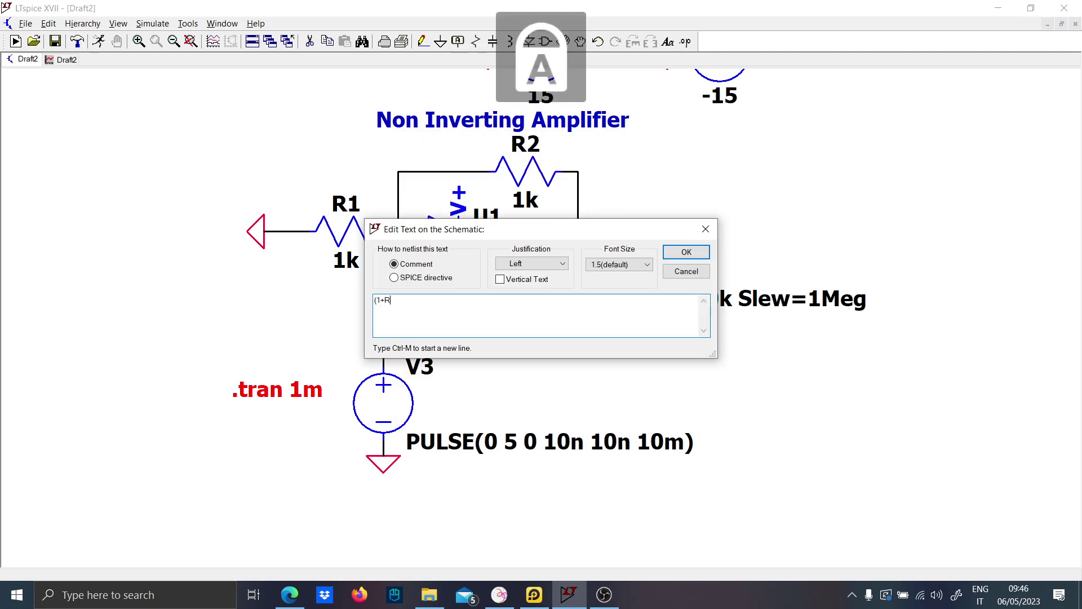
{"action": "type", "text": "2/R1)"}
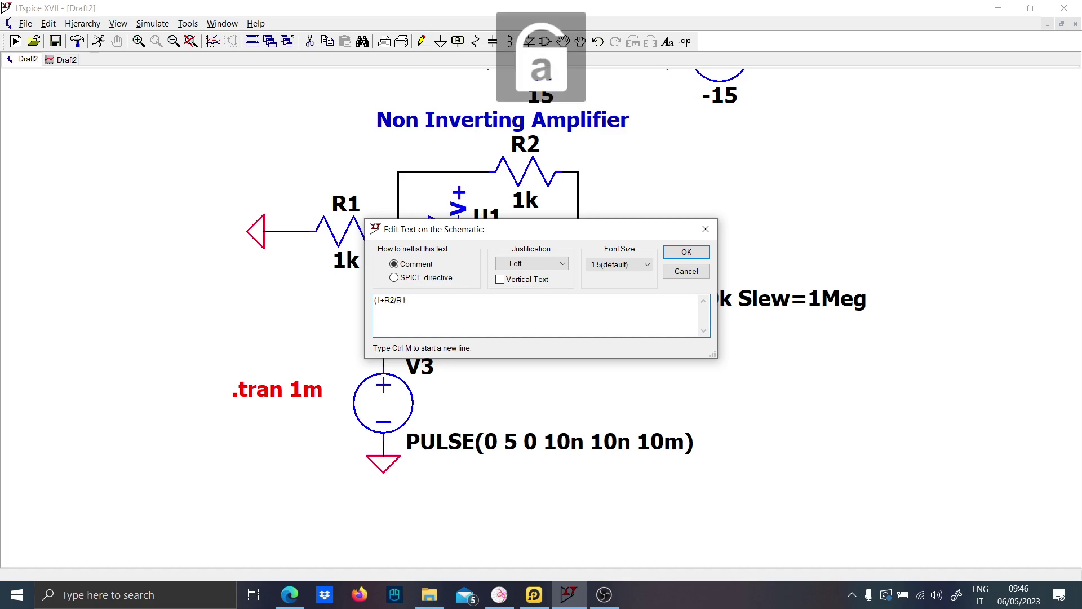
{"action": "key", "text": "Return"}
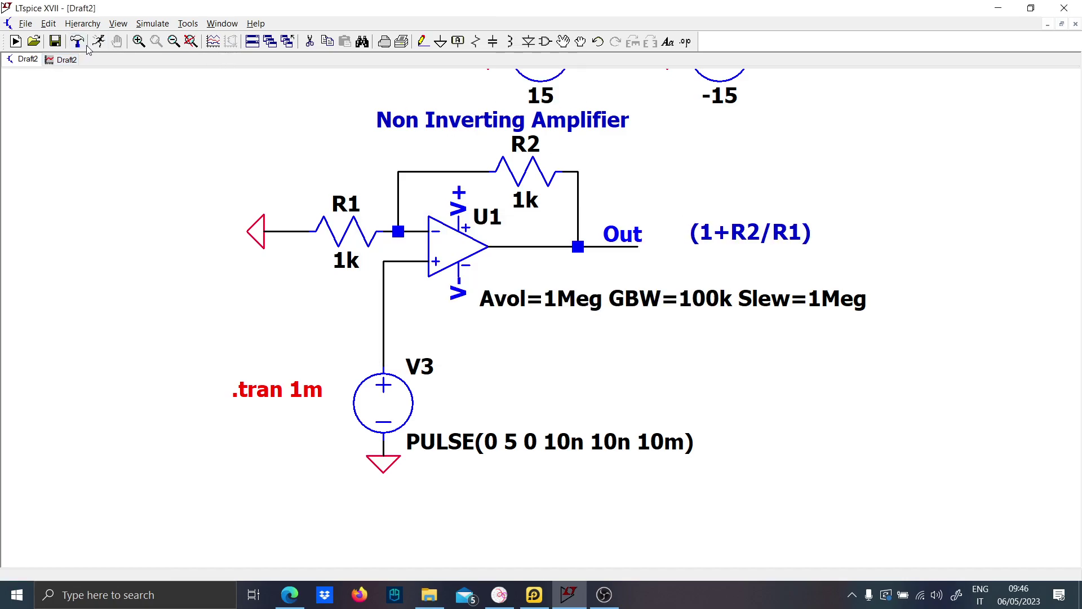
Step: Rerun the simulation with schematic and plot tiled vertically, and zoom the plot to about the first 40 µs
{"action": "left_click", "coordinate": [78, 42]}
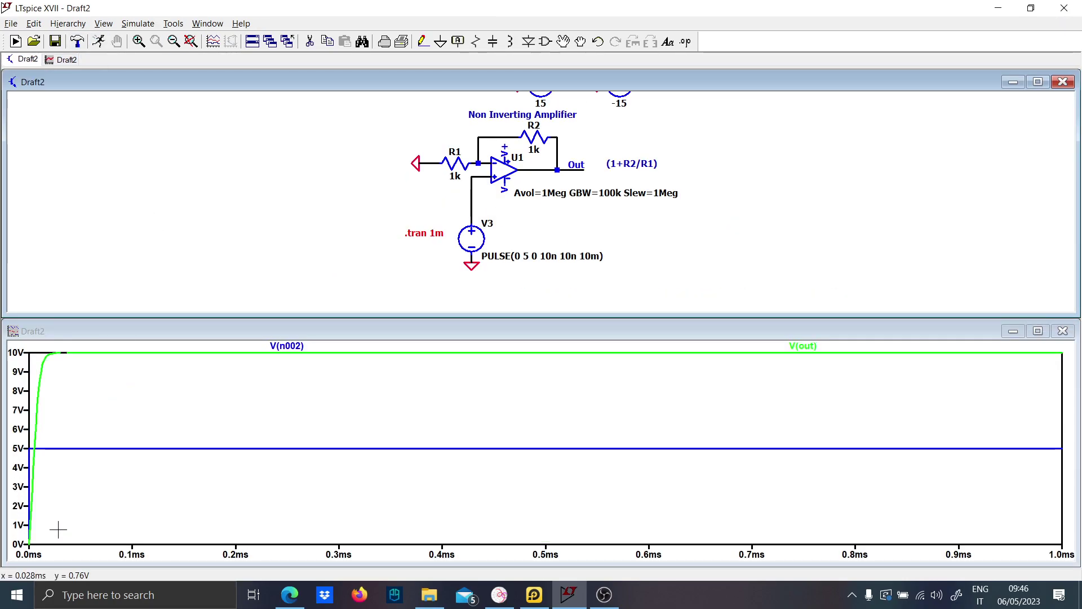
{"action": "right_click", "coordinate": [765, 41]}
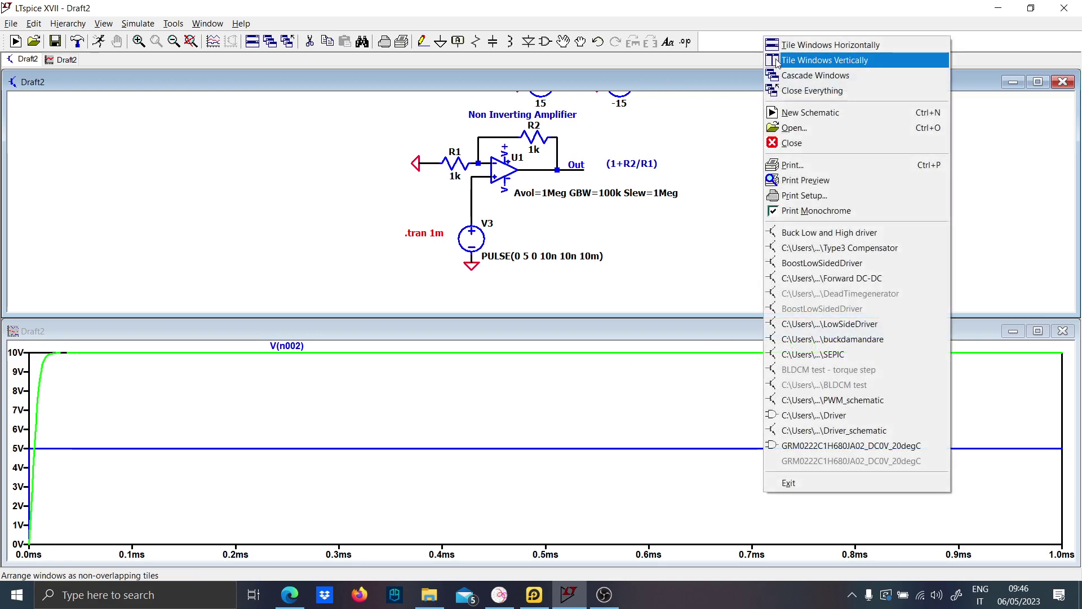
{"action": "left_click", "coordinate": [801, 59]}
{"action": "left_click_drag", "start_coordinate": [589, 547], "coordinate": [547, 91]}
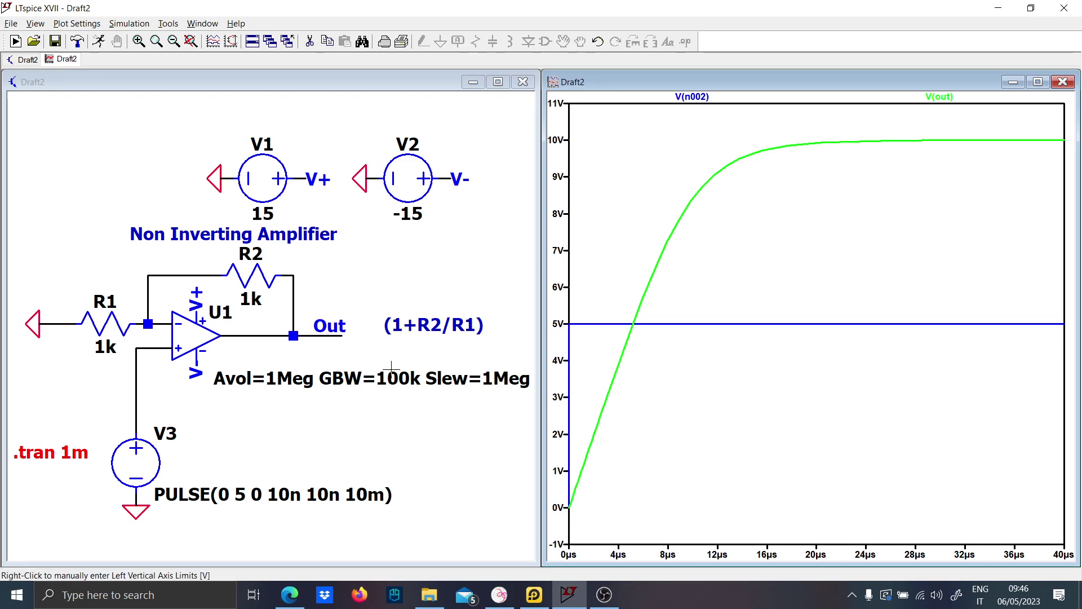
Step: Add the text ".step param X list" to the schematic below the op-amp's parameter text
{"action": "left_click_drag", "start_coordinate": [414, 419], "coordinate": [355, 376]}
{"action": "scroll", "coordinate": [356, 380], "scroll_direction": "up", "scroll_amount": 4}
{"action": "scroll", "coordinate": [357, 380], "scroll_direction": "down", "scroll_amount": 5}
{"action": "key", "text": "t"}
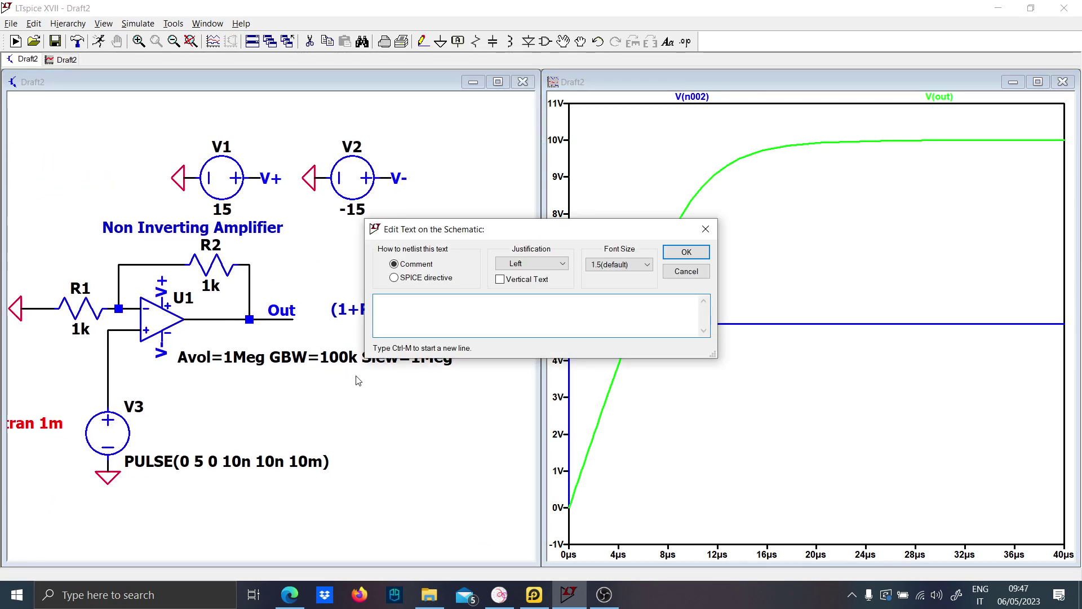
{"action": "key", "text": "Caps_Lock"}
{"action": "key", "text": "Caps_Lock"}
{"action": "type", "text": "."}
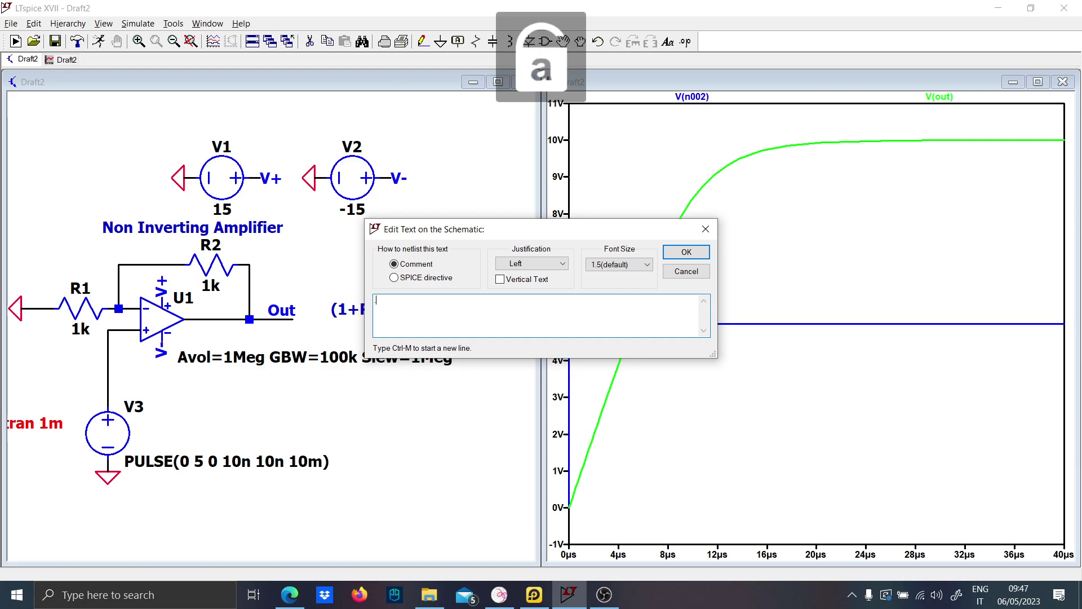
{"action": "key", "text": "BackSpace"}
{"action": "key", "text": "BackSpace"}
{"action": "key", "text": "BackSpace"}
{"action": "key", "text": "BackSpace"}
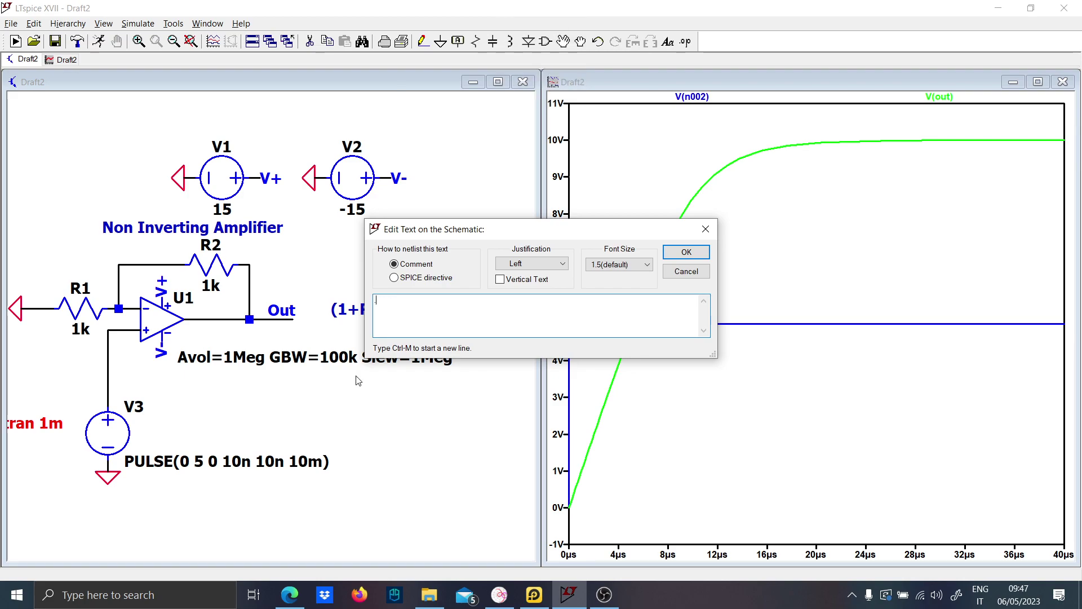
{"action": "type", "text": "step param"}
{"action": "key", "text": "Caps_Lock"}
{"action": "type", "text": "X"}
{"action": "key", "text": "Caps_Lock"}
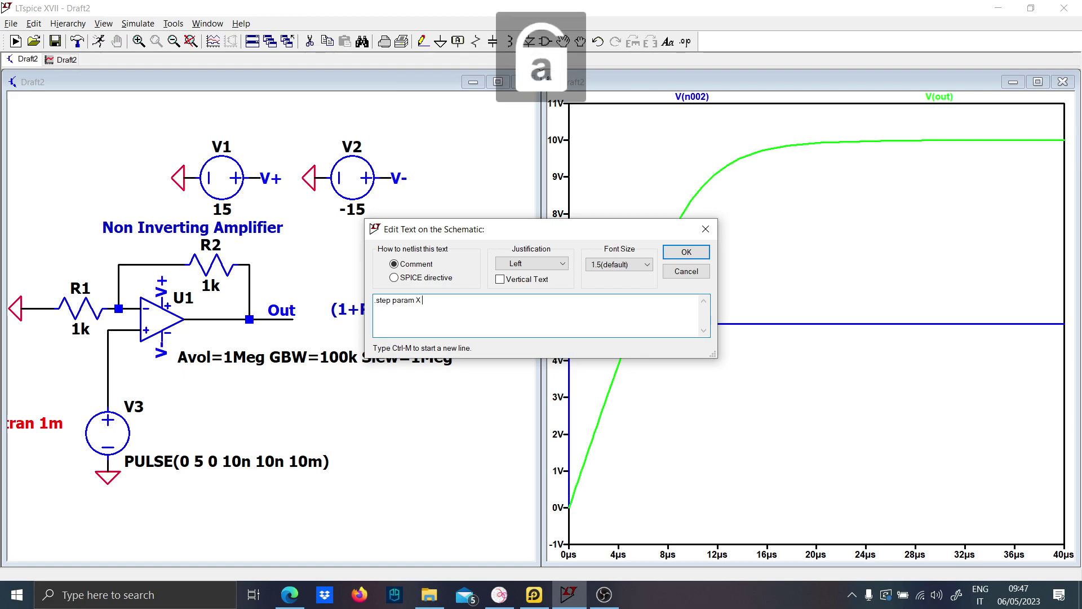
{"action": "type", "text": "isist"}
{"action": "key", "text": "Return"}
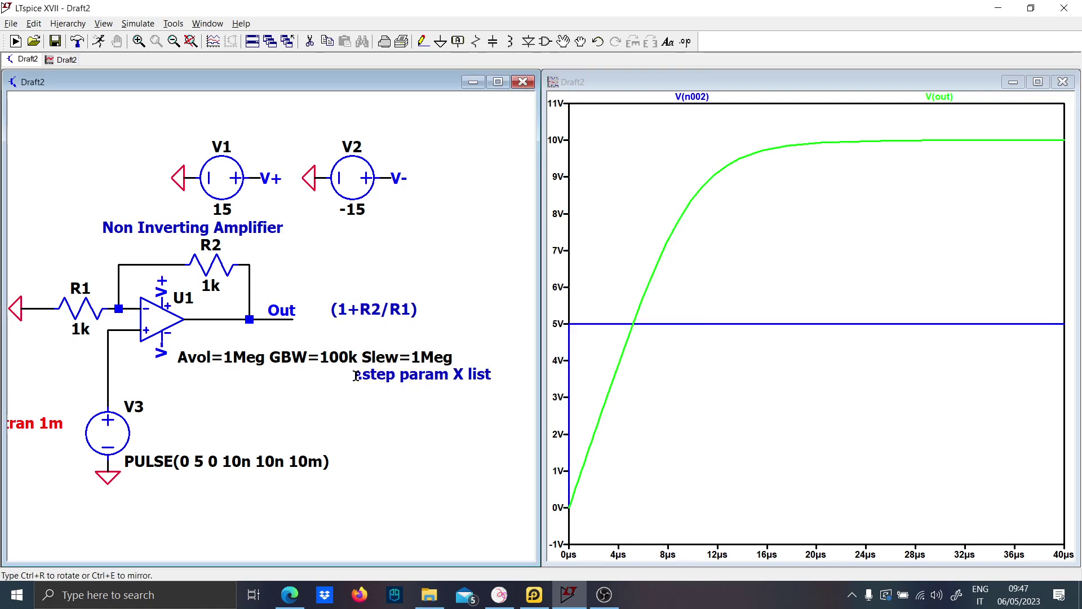
{"action": "left_click", "coordinate": [299, 412]}
Step: Convert the .step text from a comment to a SPICE directive
{"action": "right_click", "coordinate": [360, 412]}
{"action": "left_click", "coordinate": [421, 278]}
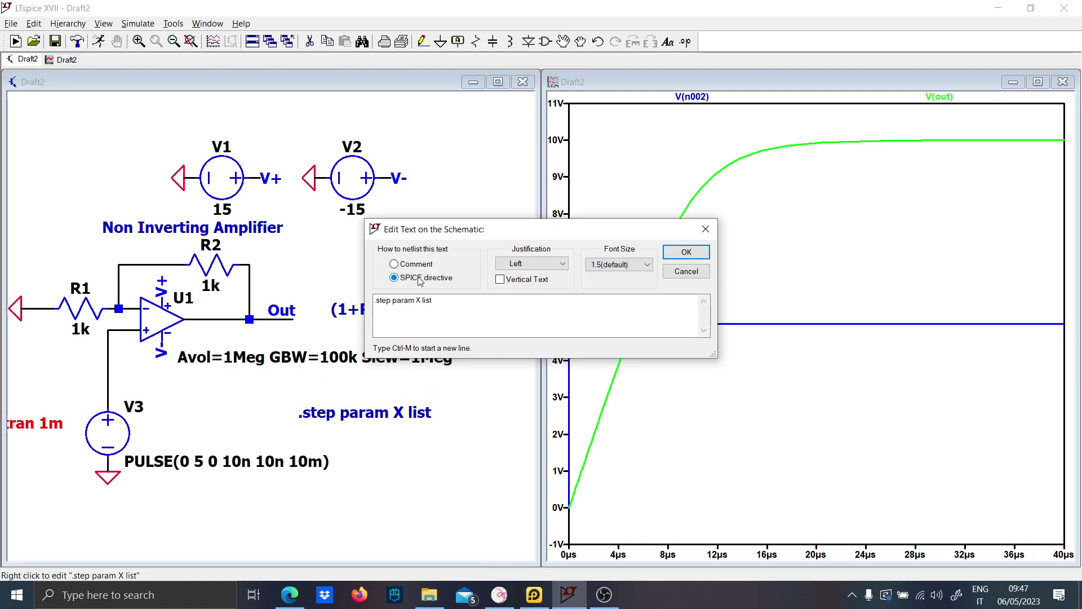
{"action": "key", "text": "Return"}
Step: Set the .step directive's list values for X to 100k, 10k and 1000k
{"action": "right_click", "coordinate": [352, 407]}
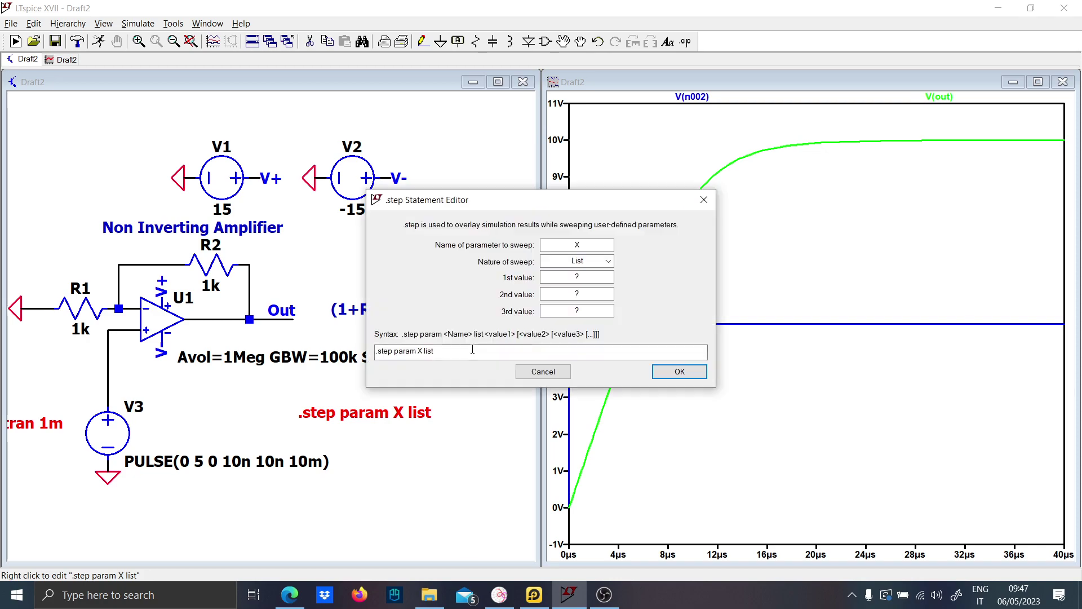
{"action": "left_click", "coordinate": [596, 275]}
{"action": "type", "text": "100k"}
{"action": "key", "text": "Tab"}
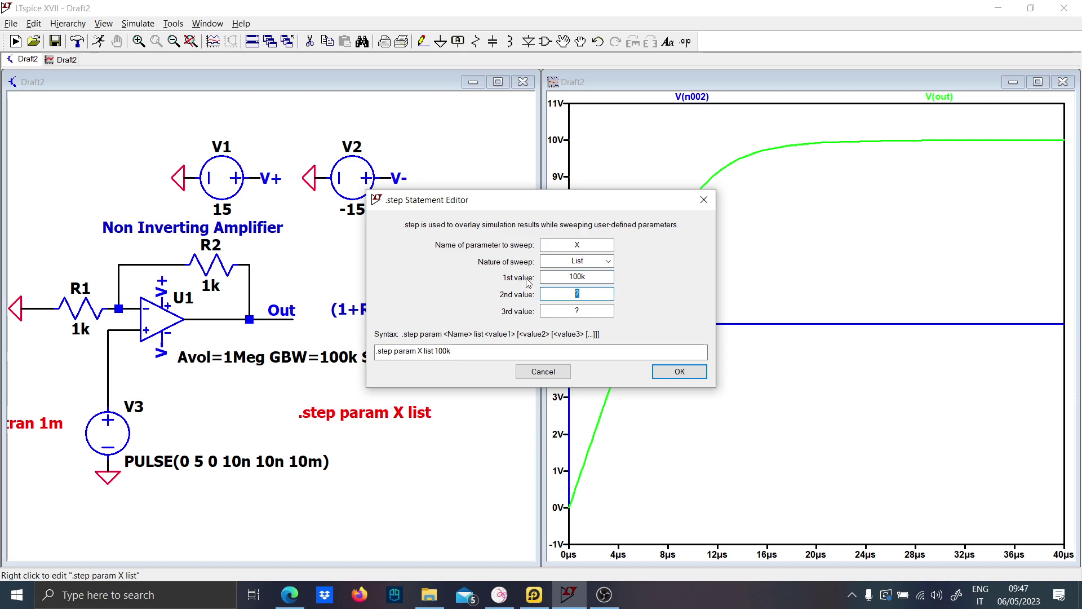
{"action": "type", "text": "10k"}
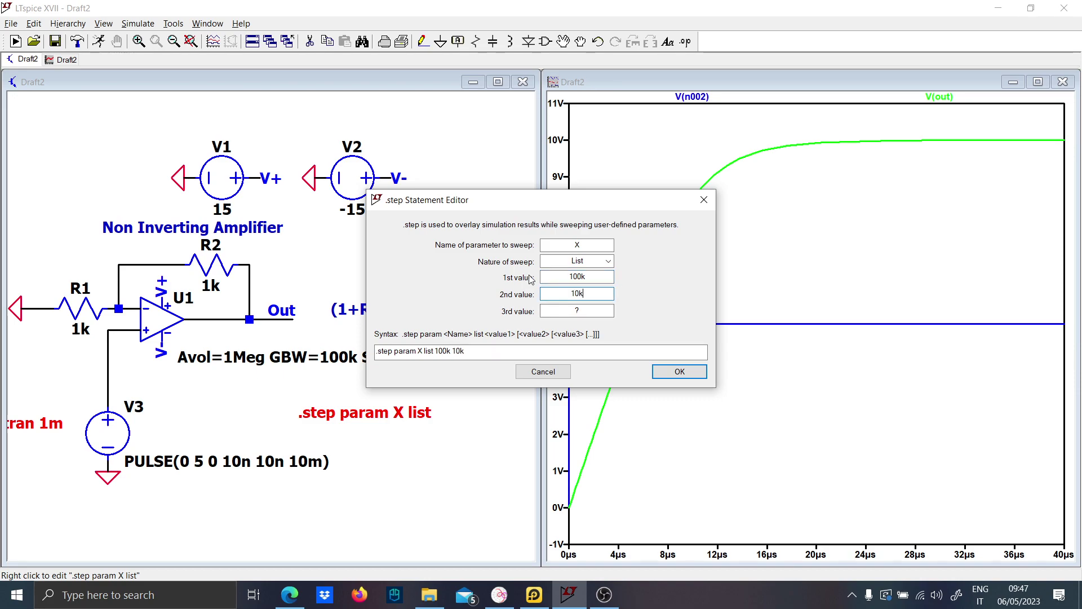
{"action": "key", "text": "Tab"}
{"action": "type", "text": "100"}
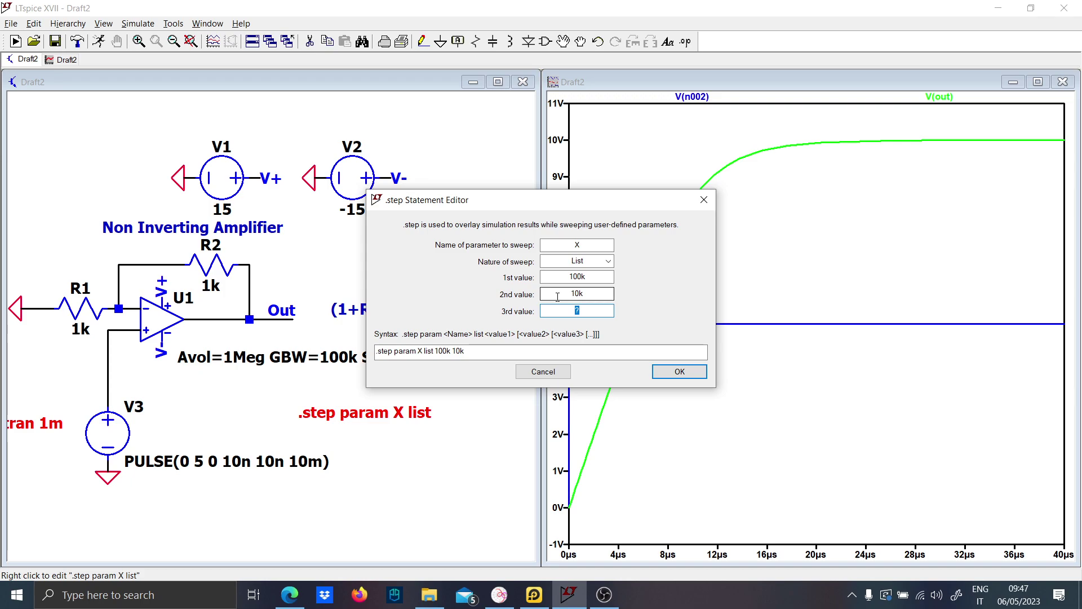
{"action": "key", "text": "Return"}
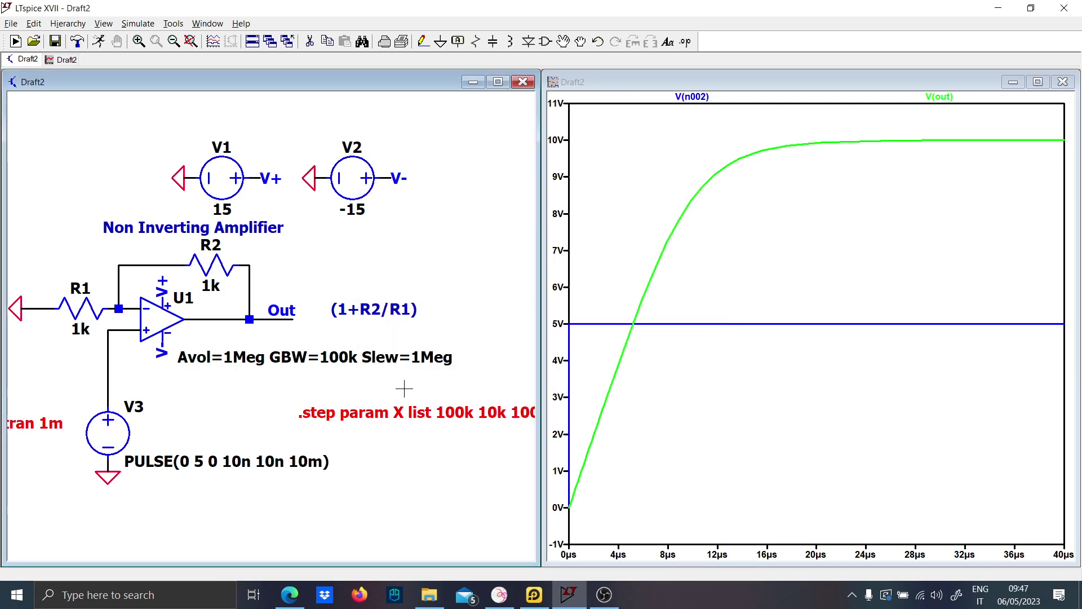
Step: Set the op-amp's GBW parameter to {X} and rerun the simulation, viewing about the first 130 µs
{"action": "right_click", "coordinate": [338, 353]}
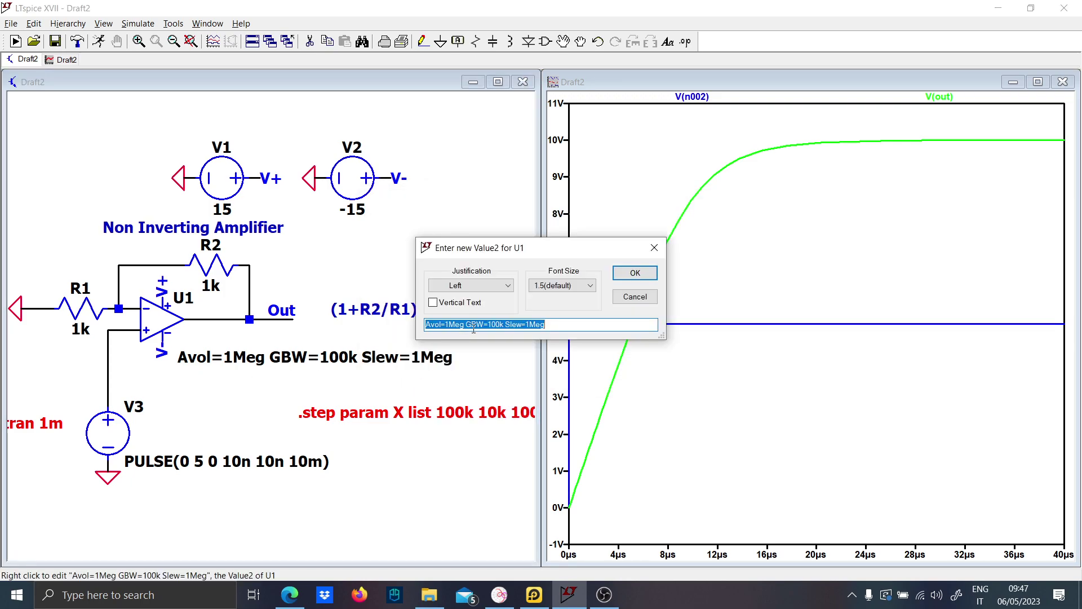
{"action": "left_click", "coordinate": [502, 325]}
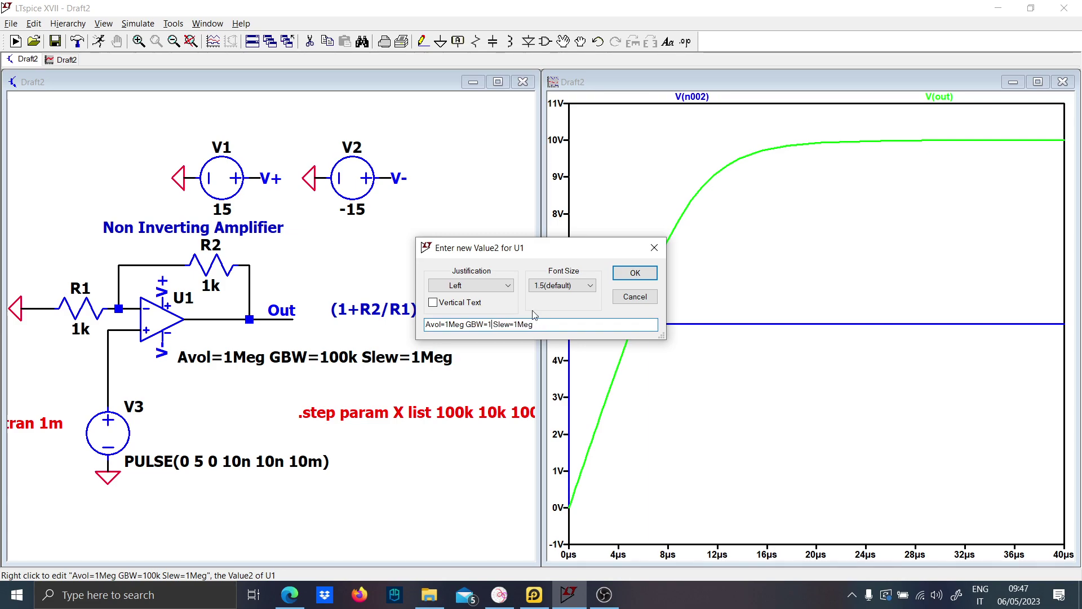
{"action": "type", "text": "{X"}
{"action": "key", "text": "Caps_Lock"}
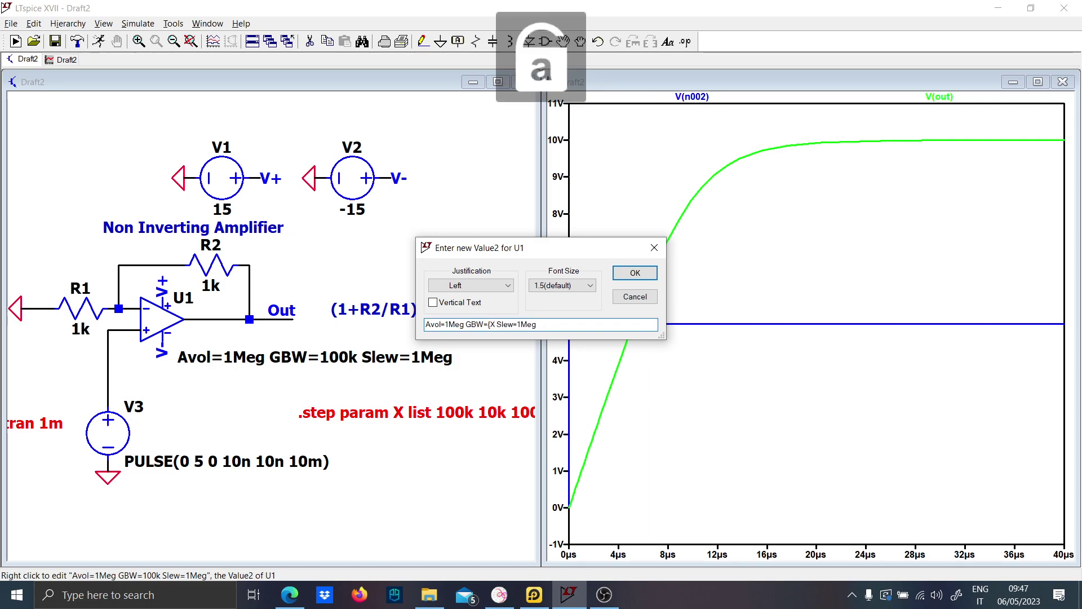
{"action": "type", "text": "}"}
{"action": "key", "text": "Return"}
{"action": "left_click", "coordinate": [99, 41]}
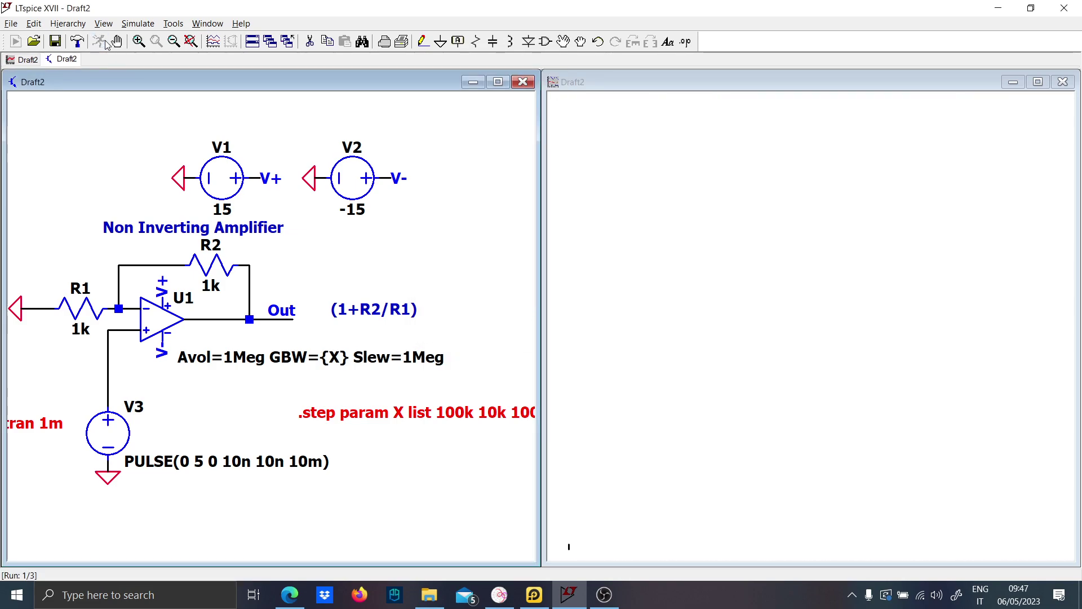
{"action": "left_click_drag", "start_coordinate": [625, 537], "coordinate": [568, 110]}
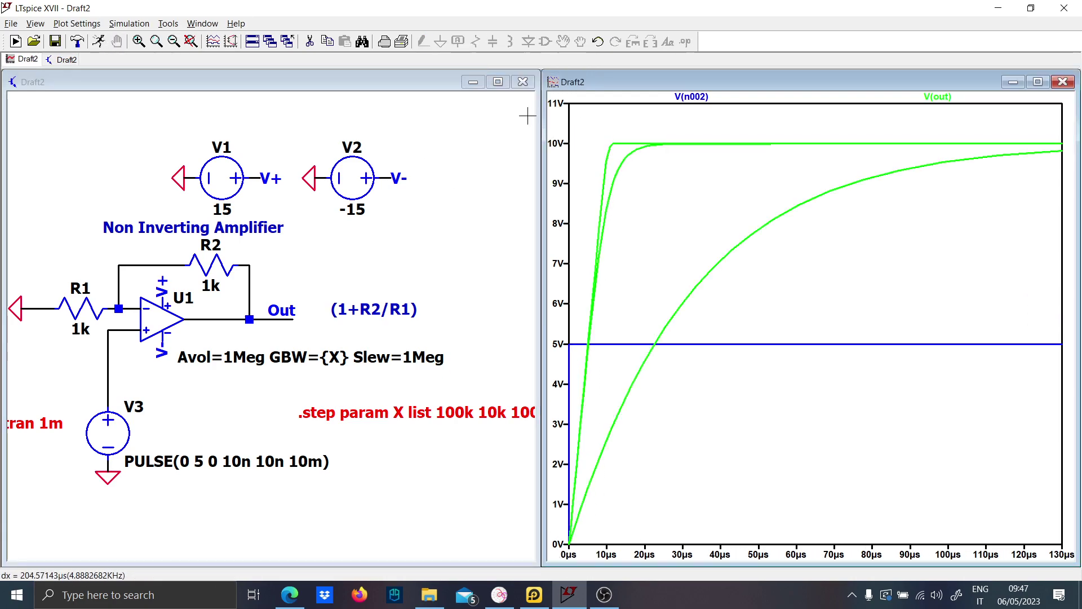
Step: Move the .step directive directly beneath the op-amp's parameter text
{"action": "left_click", "coordinate": [326, 391]}
{"action": "key", "text": "F7"}
{"action": "left_click", "coordinate": [319, 412]}
{"action": "left_click", "coordinate": [185, 386]}
{"action": "key", "text": "Escape"}
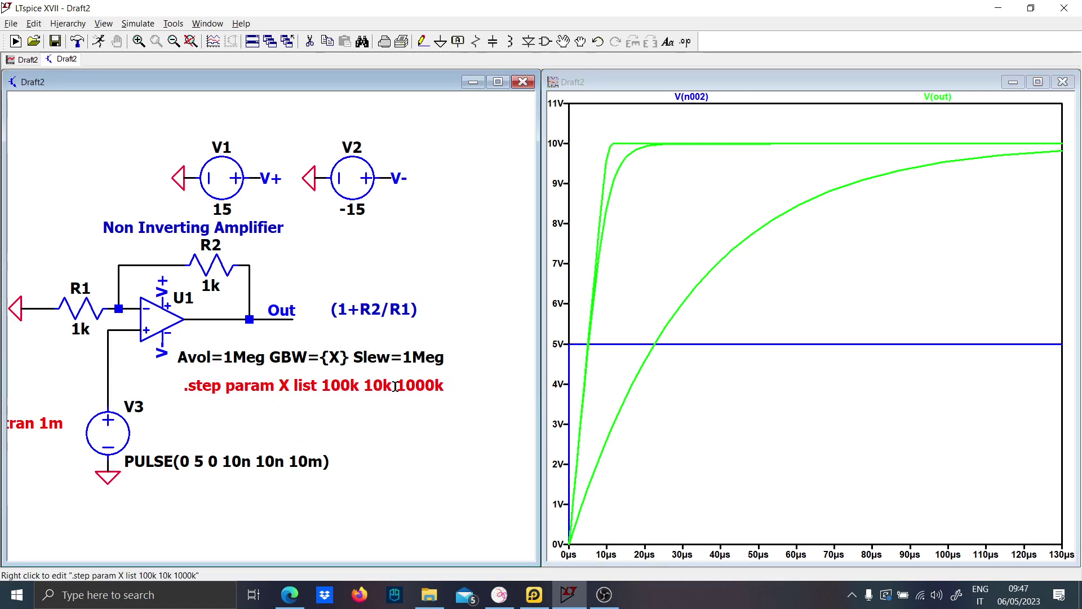
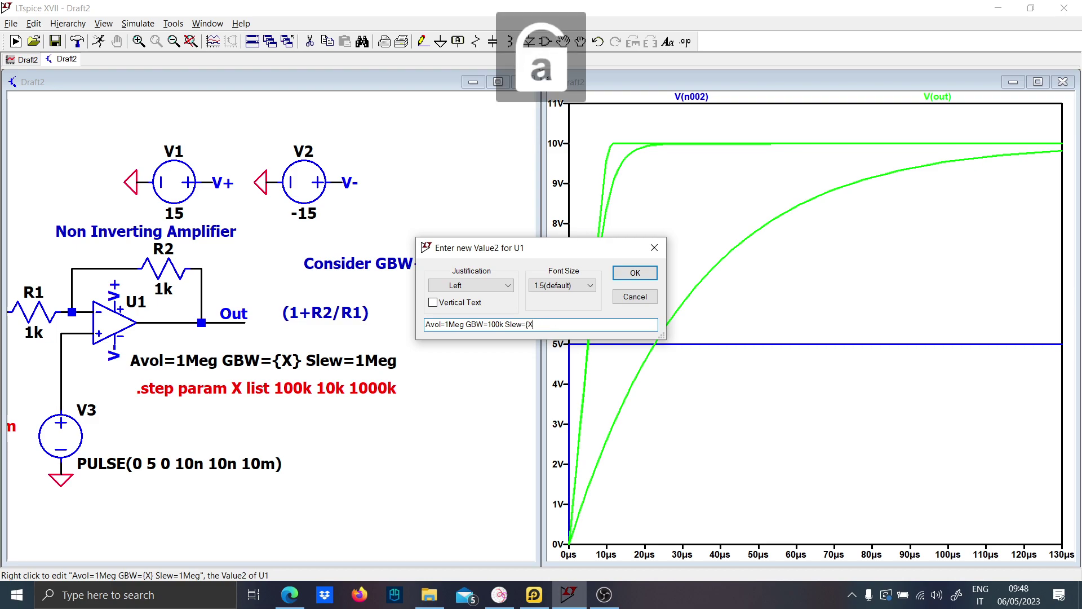
Step: Set the op-amp's parameters to GBW=100k and Slew={X}, and rerun the simulation
{"action": "type", "text": "}"}
{"action": "key", "text": "Return"}
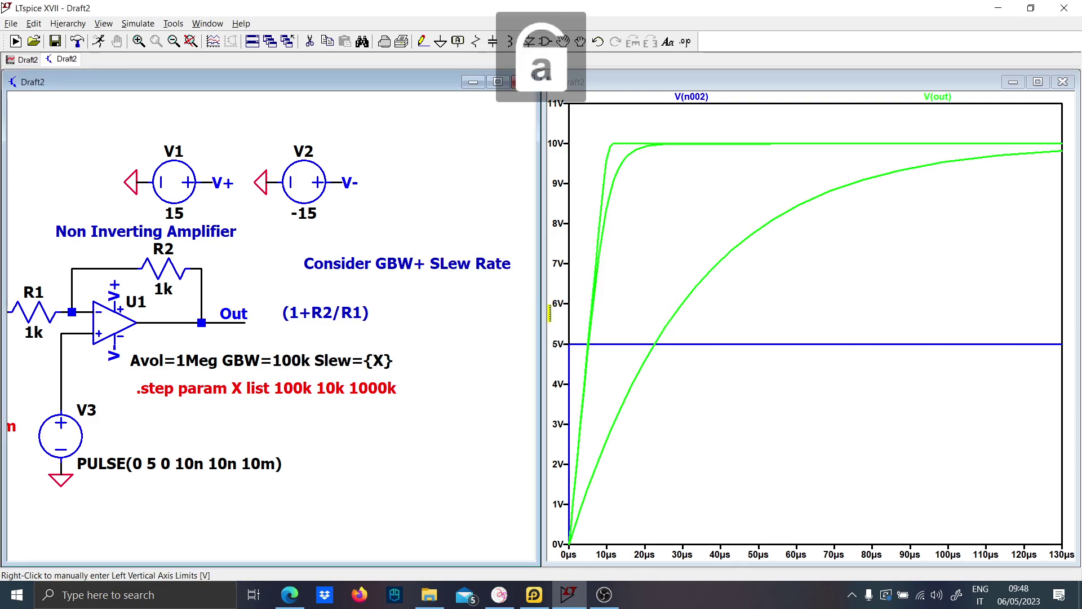
{"action": "left_click", "coordinate": [99, 41]}
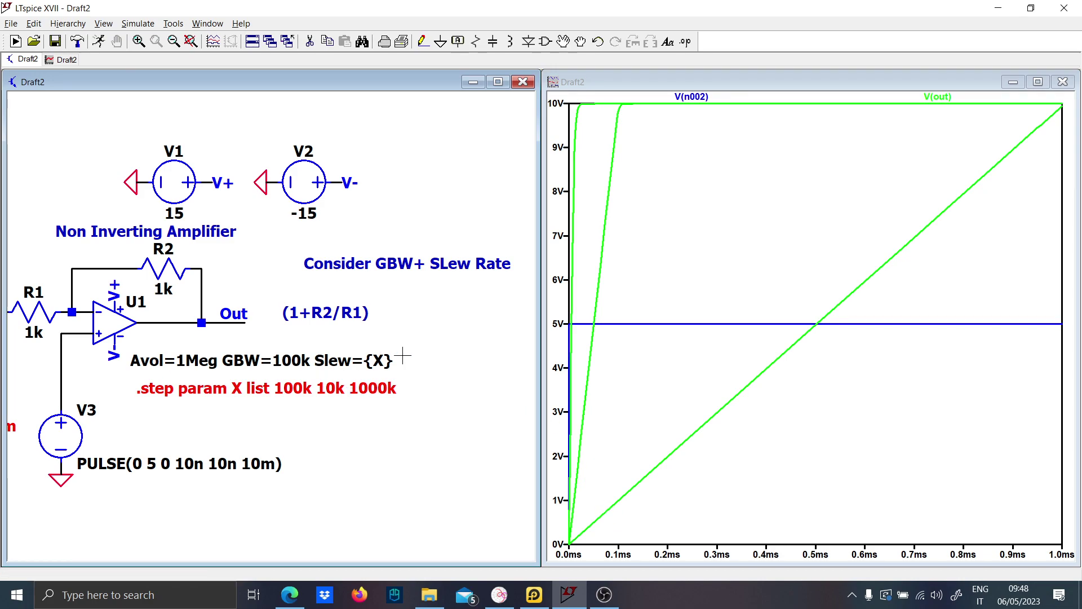
Step: Add a comment beneath the .step directive defining slew rate as how much fast the opamp can follow the input
{"action": "type", "text": "tSlew rate= H"}
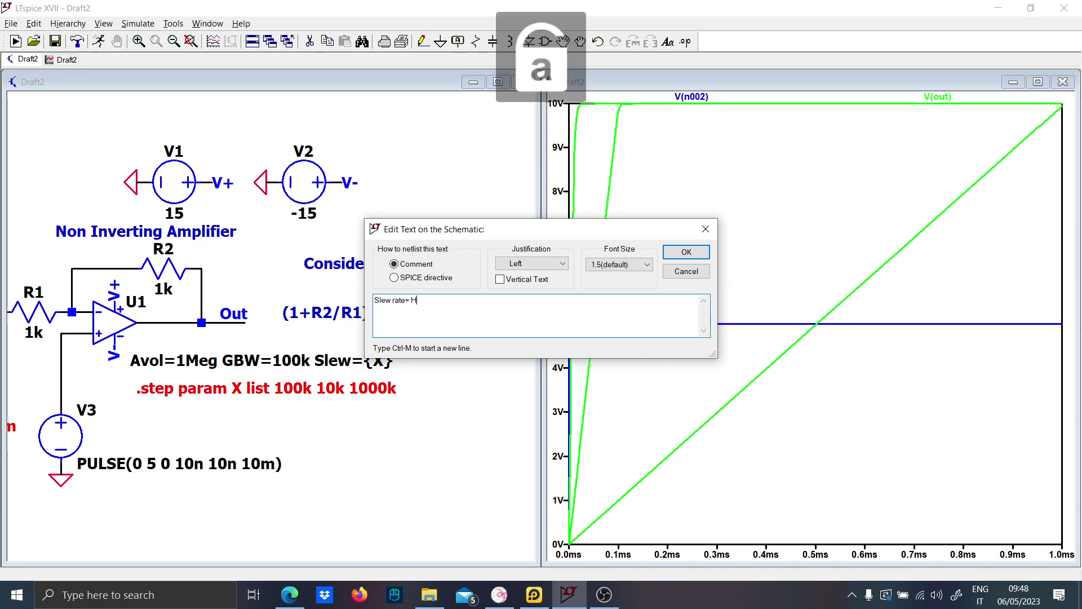
{"action": "type", "text": "ow much fast"}
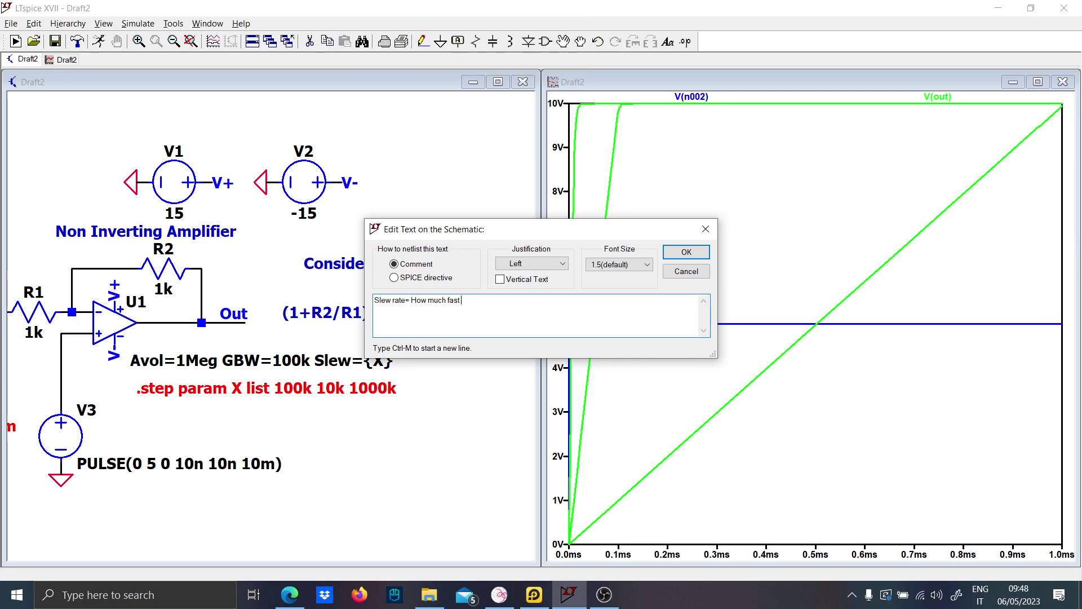
{"action": "type", "text": " the opamp canfollow the input signal"}
{"action": "key", "text": "Return"}
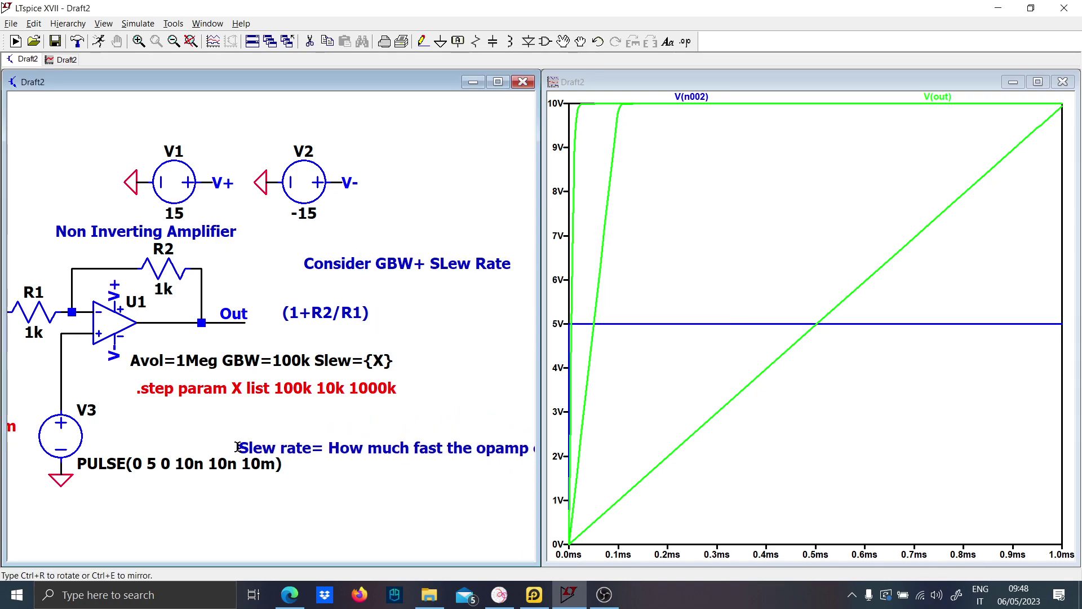
{"action": "left_click", "coordinate": [130, 420]}
{"action": "scroll", "coordinate": [151, 439], "scroll_direction": "up", "scroll_amount": 3}
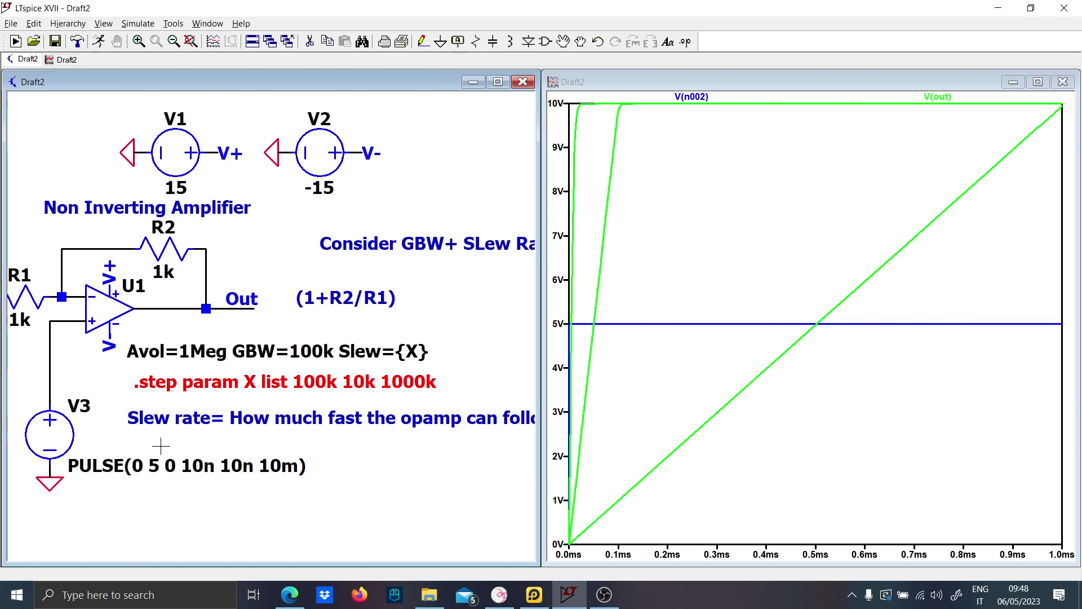
Step: Check the rise time in the pulse settings of source V3 without changing them
{"action": "left_click_drag", "start_coordinate": [255, 440], "coordinate": [292, 423]}
{"action": "right_click", "coordinate": [68, 420]}
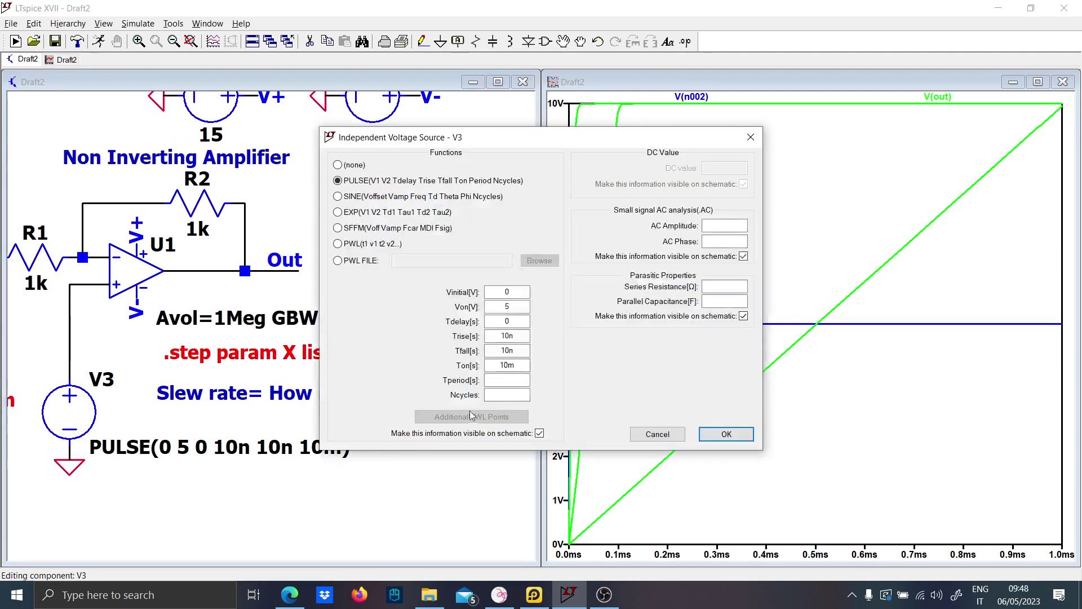
{"action": "left_click_drag", "start_coordinate": [514, 336], "coordinate": [499, 337]}
{"action": "key", "text": "Escape"}
Step: Add a three-line comment beneath V3's PULSE text reading V=5V, t_rise=10n and dv/dt= 5V/10n G
{"action": "left_click_drag", "start_coordinate": [317, 490], "coordinate": [310, 455]}
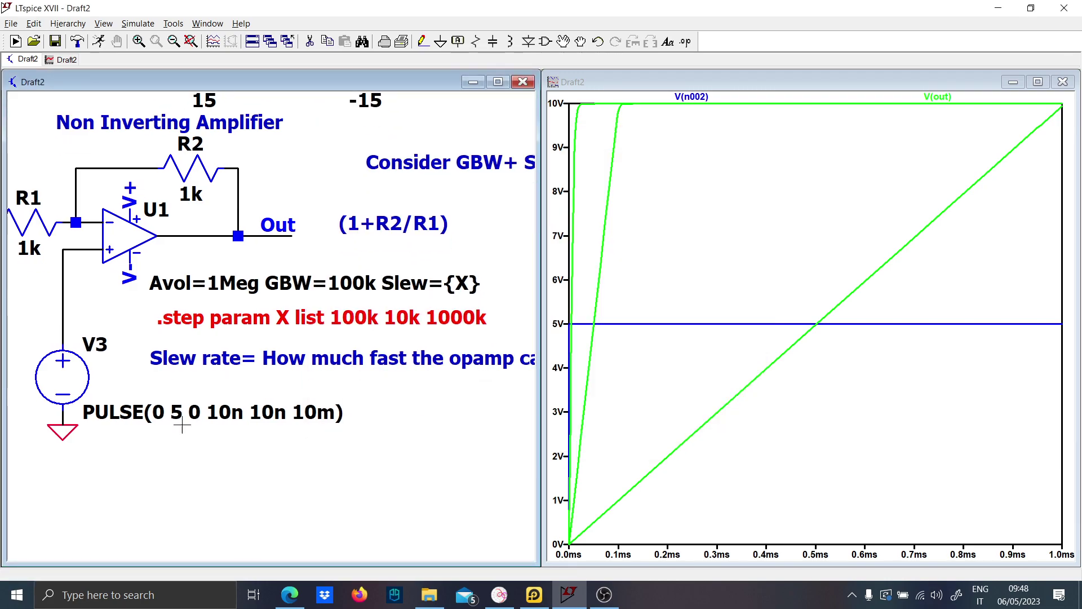
{"action": "key", "text": "t"}
{"action": "key", "text": "Caps_Lock"}
{"action": "type", "text": "V"}
{"action": "key", "text": "Caps_Lock"}
{"action": "type", "text": "=5V"}
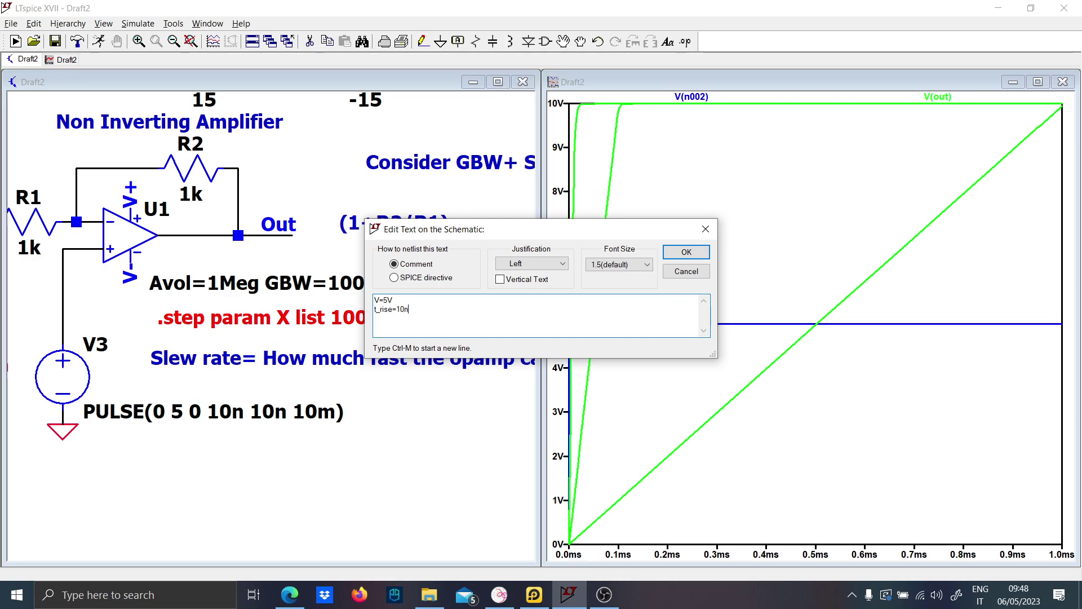
{"action": "key", "text": "ctrl+m"}
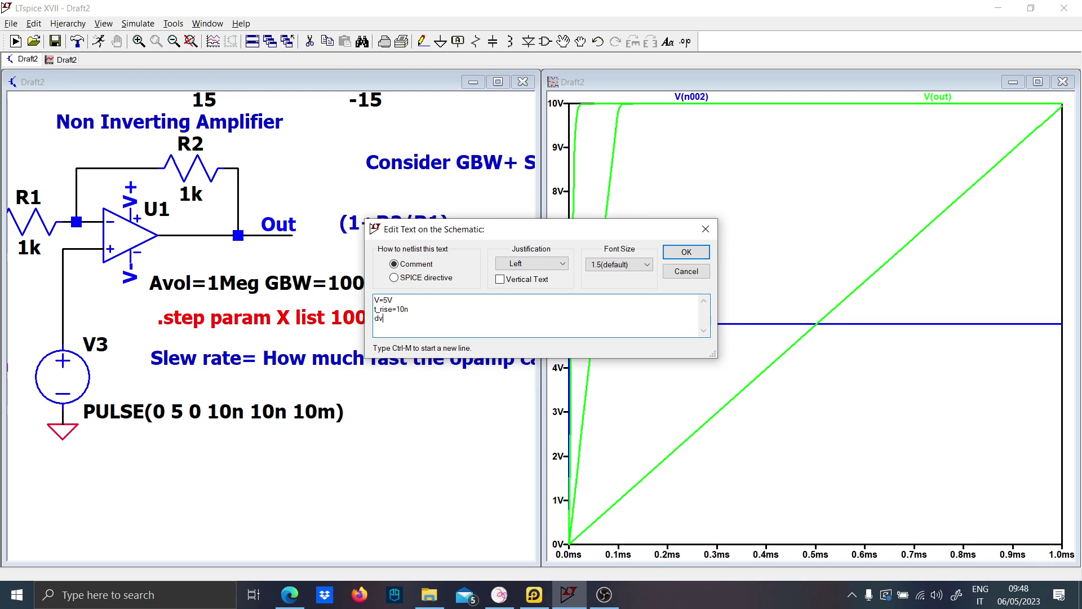
{"action": "type", "text": "dv/dt= 5V"}
{"action": "key", "text": "Caps_Lock"}
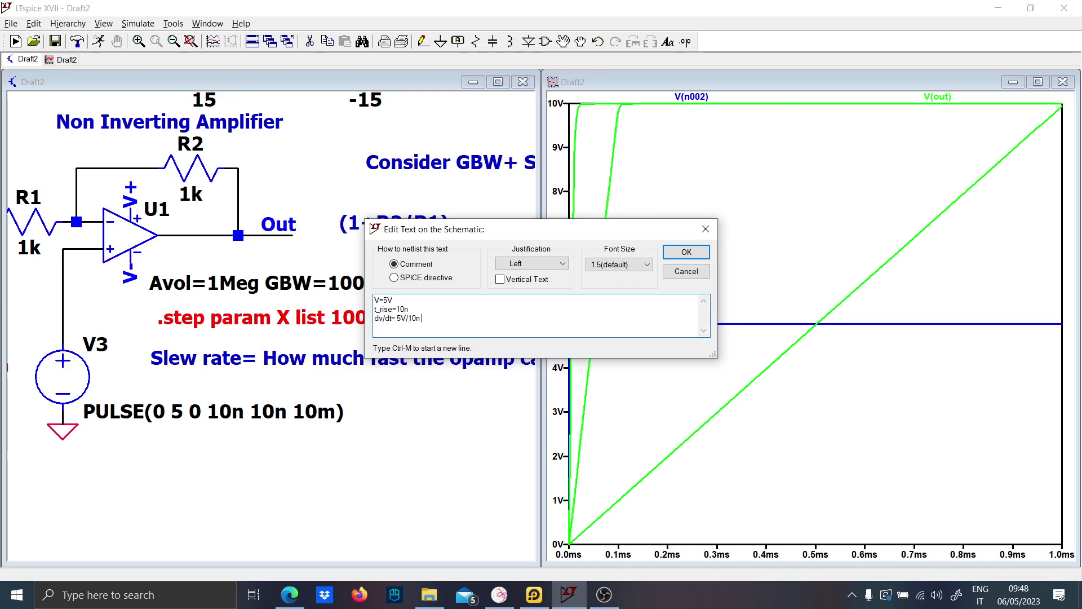
{"action": "type", "text": "G"}
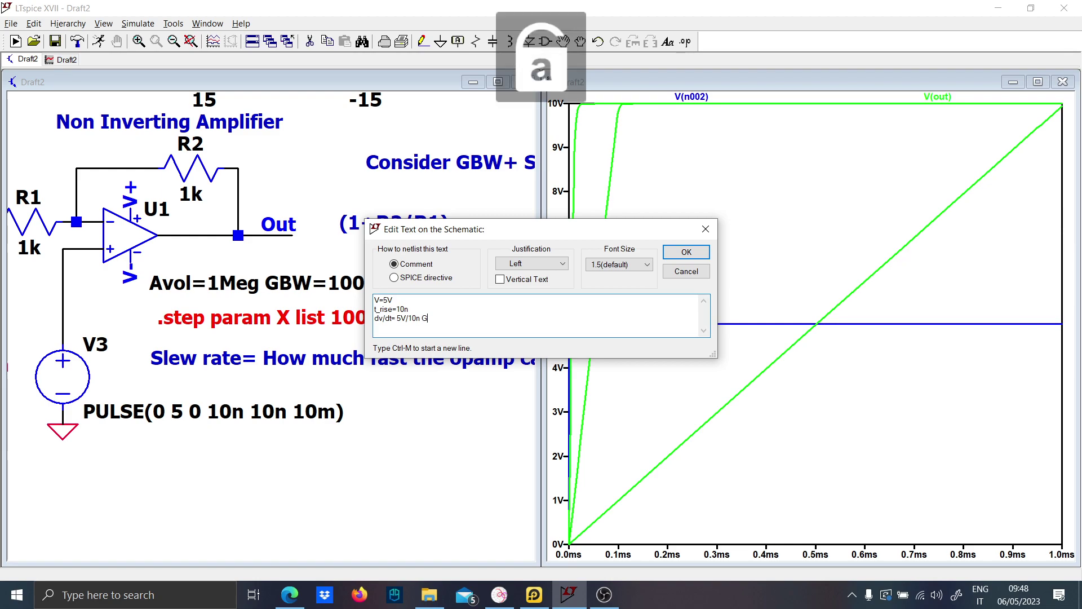
{"action": "key", "text": "Return"}
{"action": "left_click", "coordinate": [129, 438]}
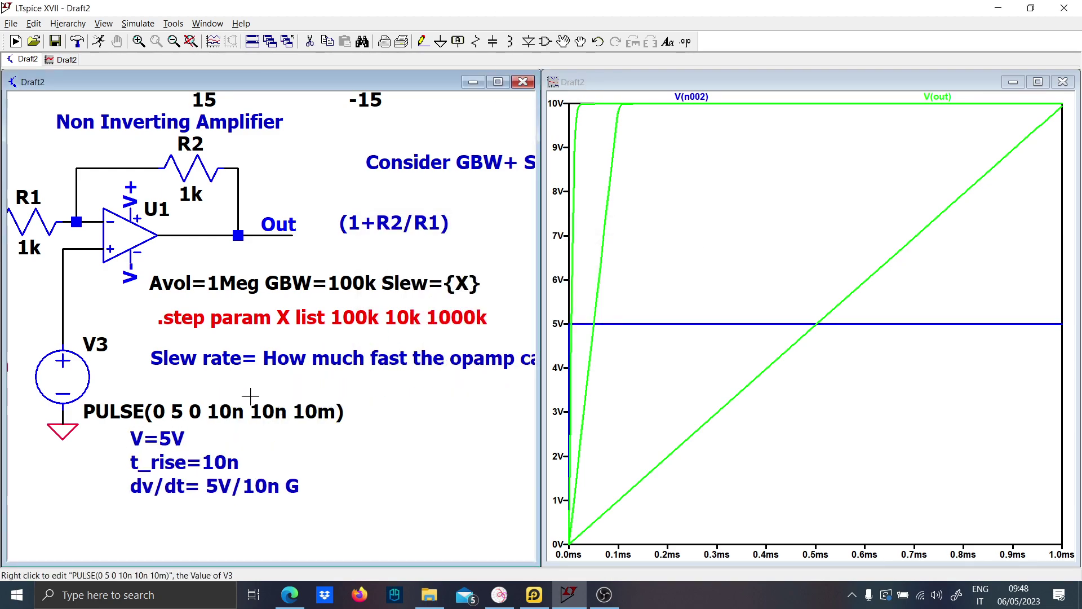
{"action": "scroll", "coordinate": [334, 382], "scroll_direction": "down", "scroll_amount": 1}
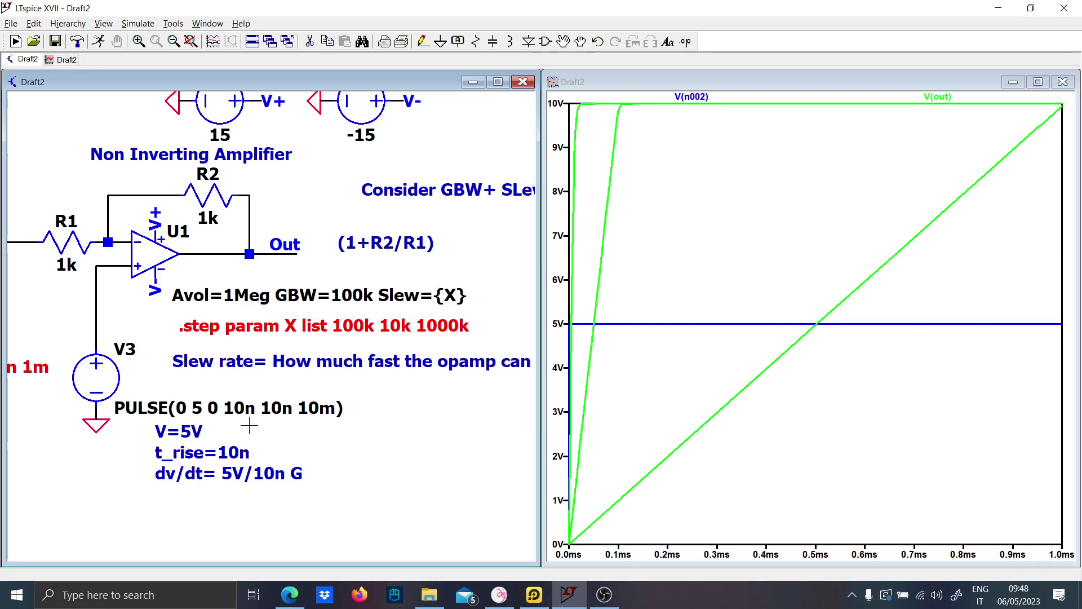
{"action": "left_click_drag", "start_coordinate": [397, 365], "coordinate": [292, 376]}
{"action": "left_click_drag", "start_coordinate": [266, 417], "coordinate": [328, 408]}
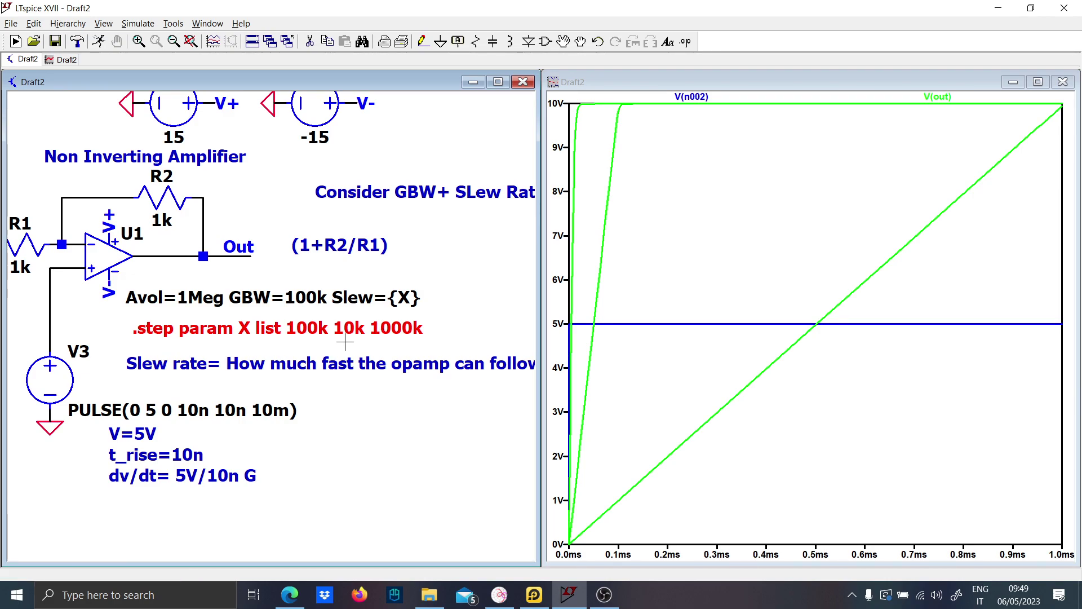
{"action": "left_click_drag", "start_coordinate": [222, 382], "coordinate": [160, 389]}
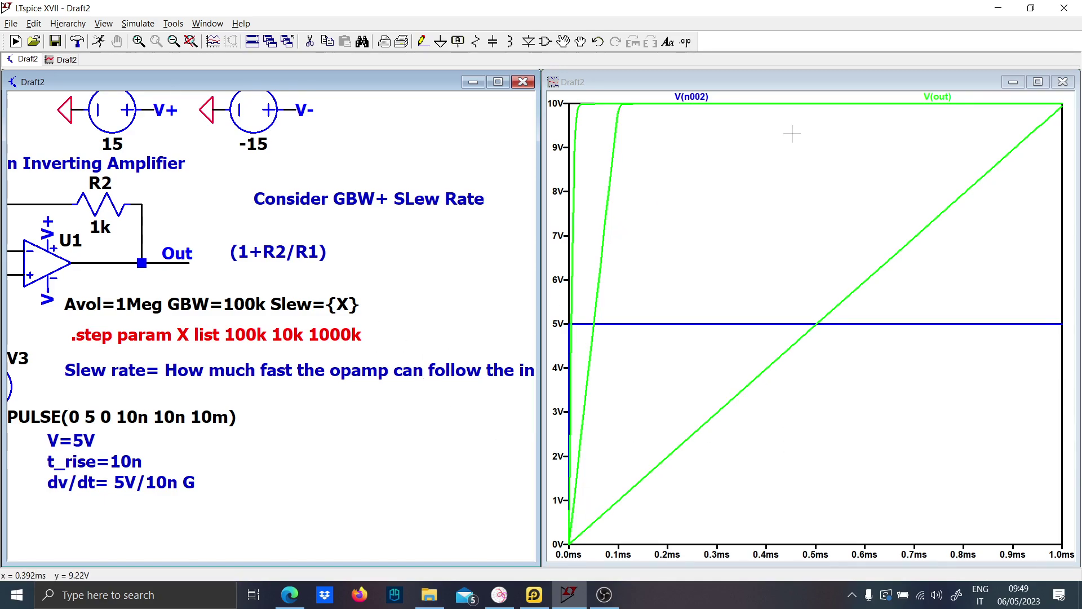
Step: Attach a cursor to V(out), place it on the slowest-rising trace and look up that run's X value
{"action": "left_click", "coordinate": [940, 97]}
{"action": "mouse_move", "coordinate": [813, 293]}
{"action": "left_mouse_down"}
{"action": "mouse_move", "coordinate": [794, 300]}
{"action": "mouse_move", "coordinate": [800, 289]}
{"action": "mouse_move", "coordinate": [664, 391]}
{"action": "mouse_move", "coordinate": [642, 422]}
{"action": "mouse_move", "coordinate": [645, 446]}
{"action": "left_mouse_up"}
{"action": "right_click", "coordinate": [805, 295]}
{"action": "left_click", "coordinate": [815, 303]}
{"action": "right_click", "coordinate": [648, 473]}
{"action": "right_click", "coordinate": [642, 476]}
{"action": "right_click", "coordinate": [638, 478]}
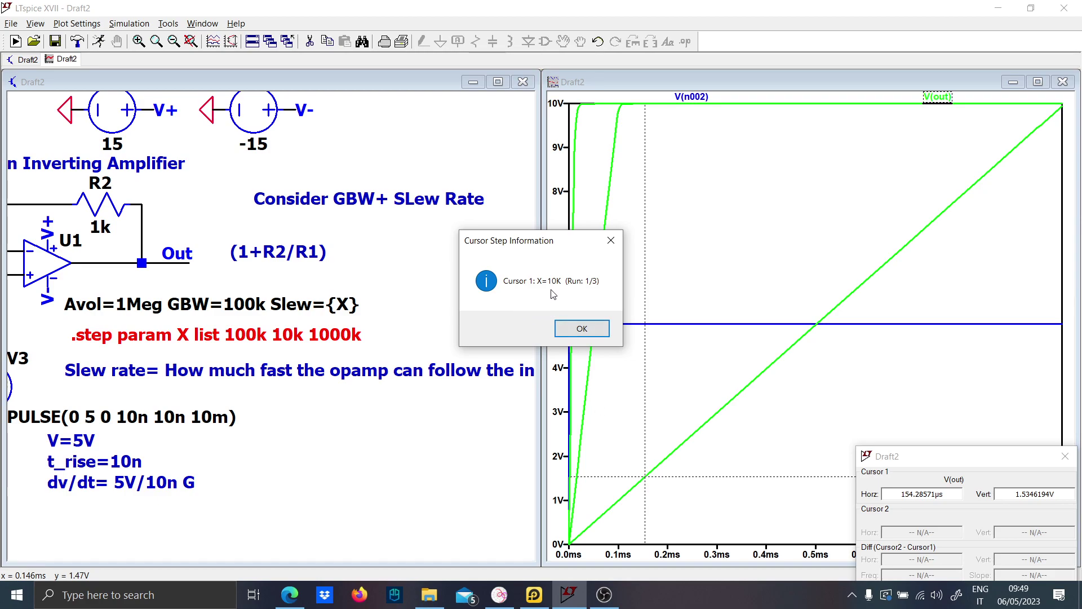
{"action": "left_click", "coordinate": [610, 242]}
Step: Move the cursor to the middle V(out) trace and look up that run's X value
{"action": "key", "text": "Up"}
{"action": "mouse_move", "coordinate": [645, 236]}
{"action": "left_mouse_down"}
{"action": "mouse_move", "coordinate": [621, 231]}
{"action": "mouse_move", "coordinate": [603, 243]}
{"action": "left_mouse_up"}
{"action": "right_click", "coordinate": [604, 245]}
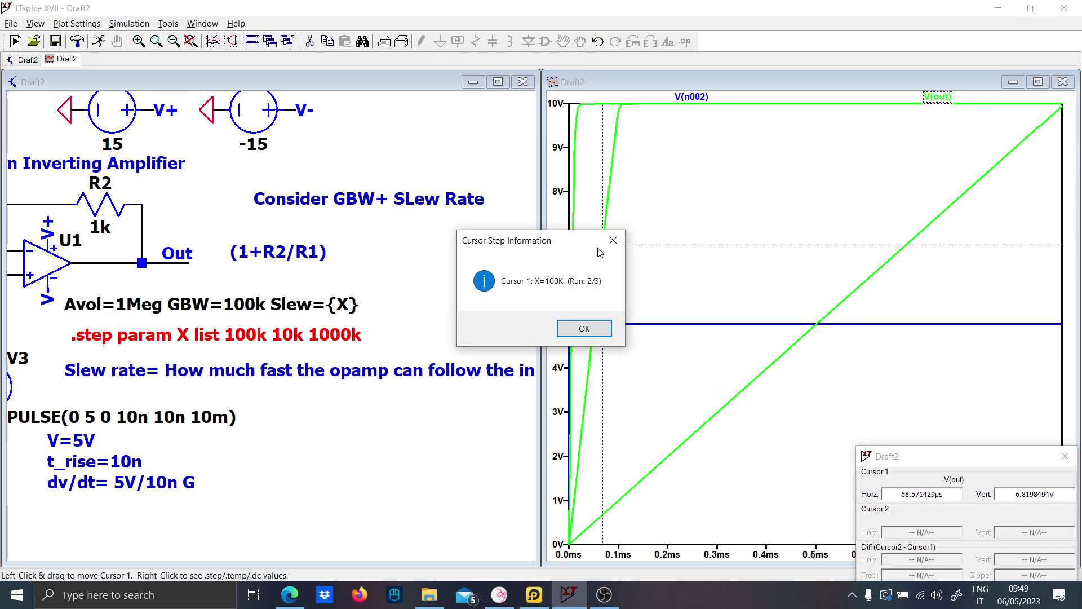
{"action": "left_click", "coordinate": [614, 240]}
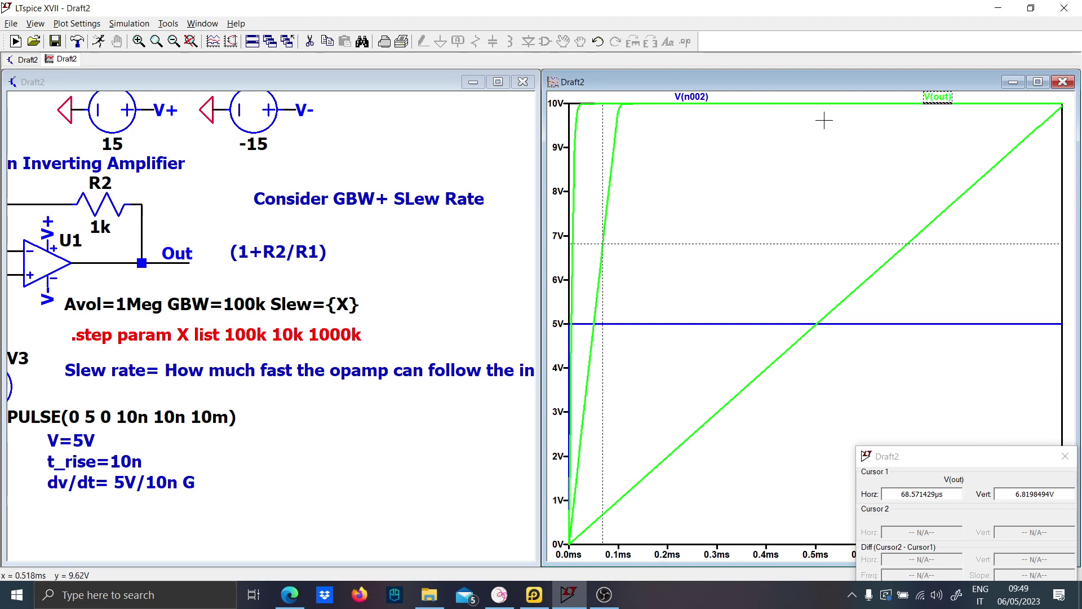
Step: Place a second cursor on V(out) to compare with the first, and close the cursor readout
{"action": "left_click", "coordinate": [945, 97]}
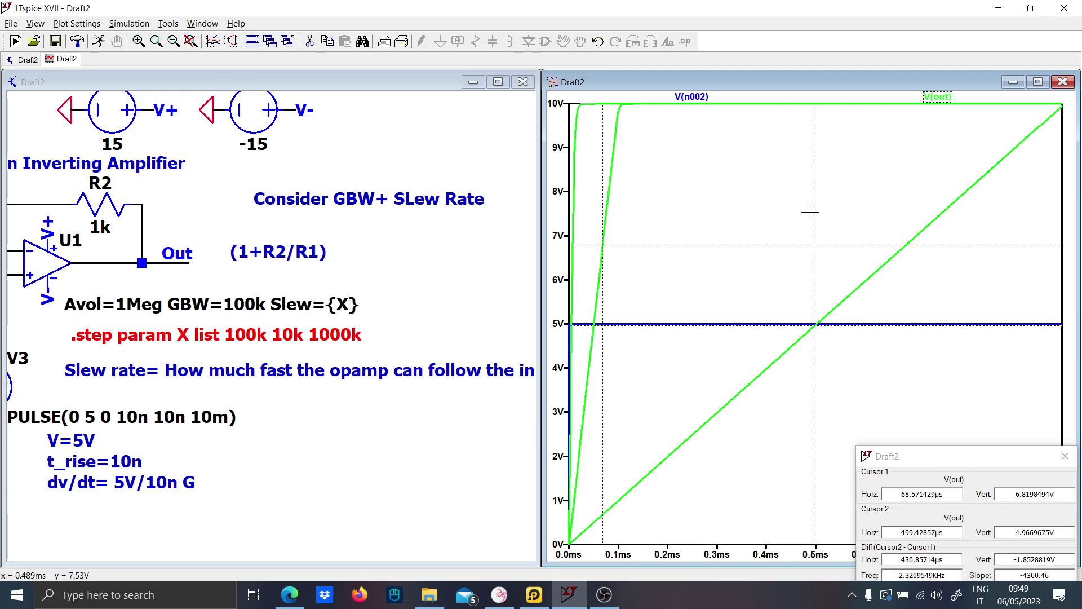
{"action": "left_click_drag", "start_coordinate": [811, 212], "coordinate": [637, 256]}
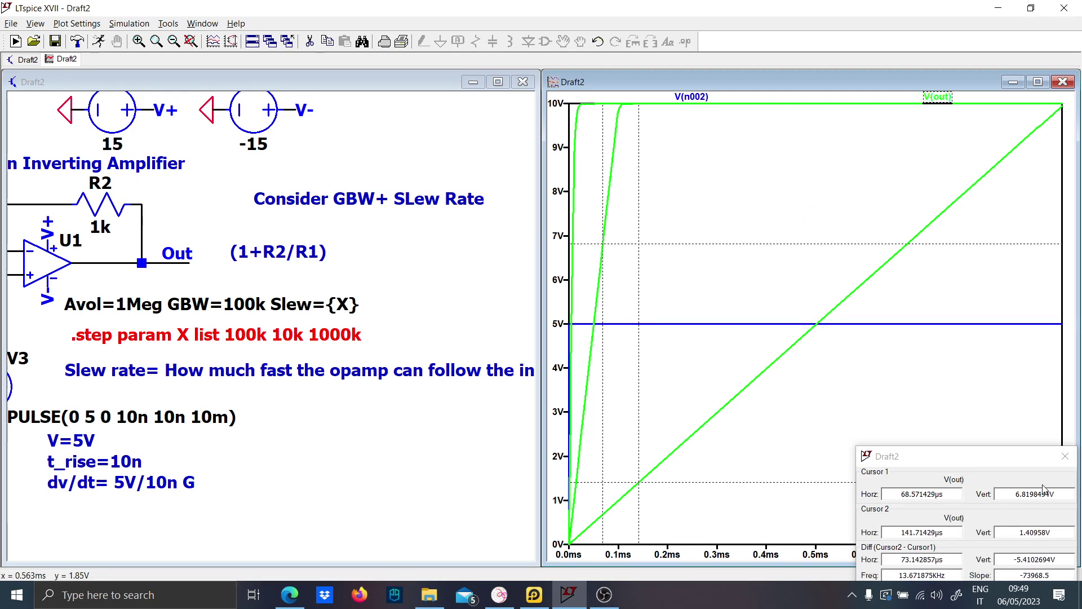
{"action": "left_click", "coordinate": [1065, 456]}
Step: View about the first 55 µs of the traces and check the X values listed in the .step directive
{"action": "left_click_drag", "start_coordinate": [595, 462], "coordinate": [571, 101]}
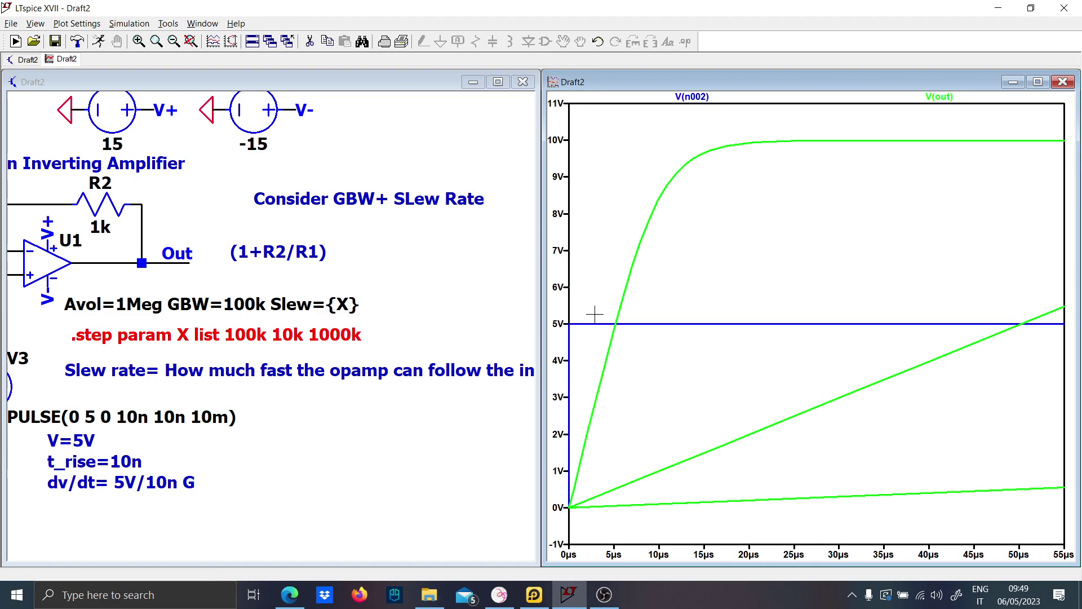
{"action": "left_click_drag", "start_coordinate": [258, 384], "coordinate": [330, 388]}
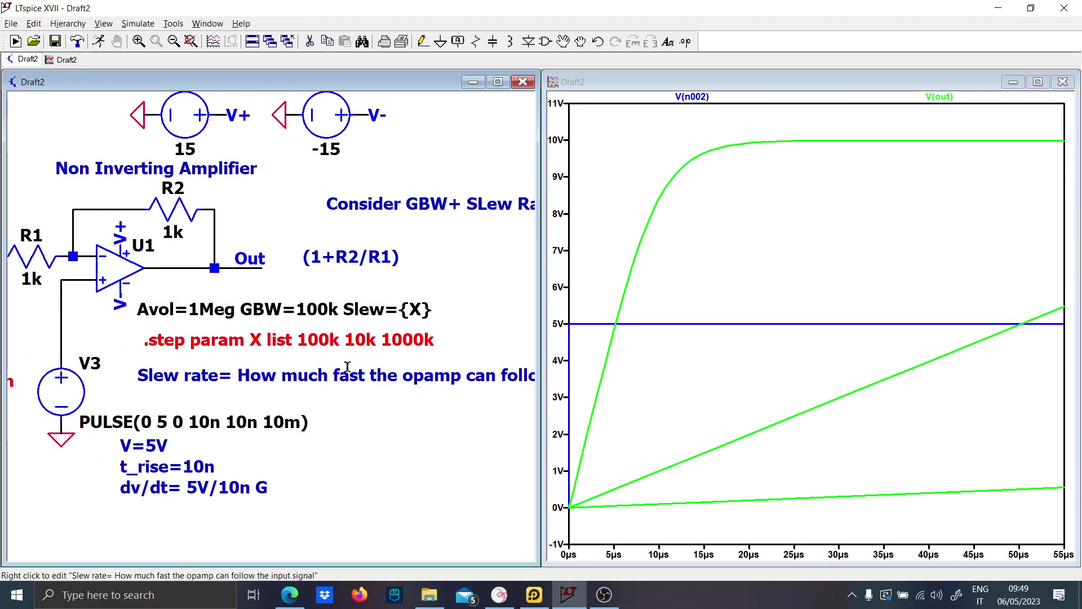
{"action": "right_click", "coordinate": [326, 344]}
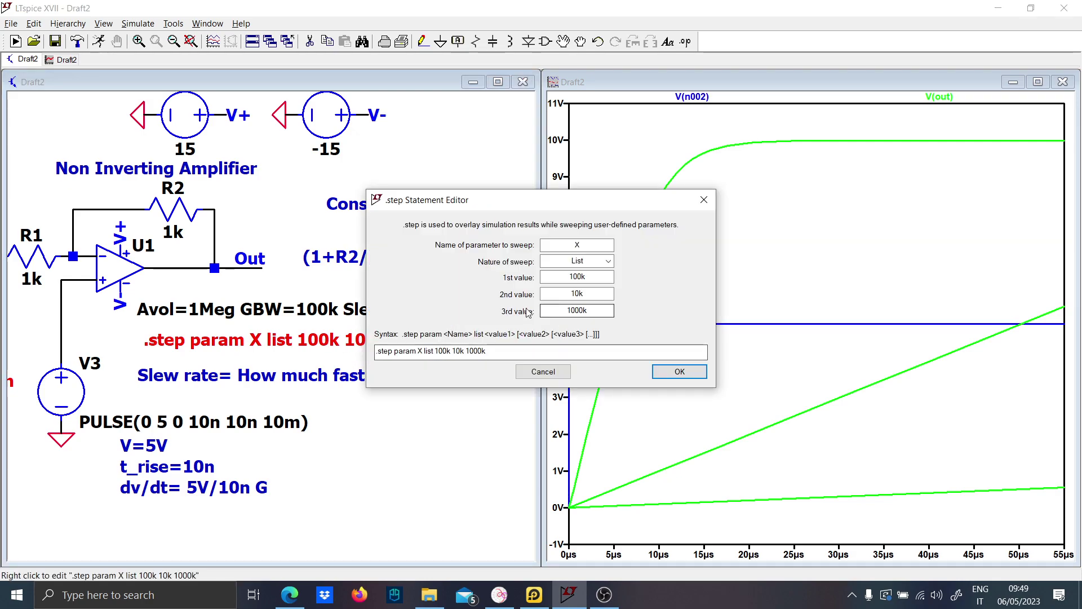
{"action": "left_click", "coordinate": [546, 371]}
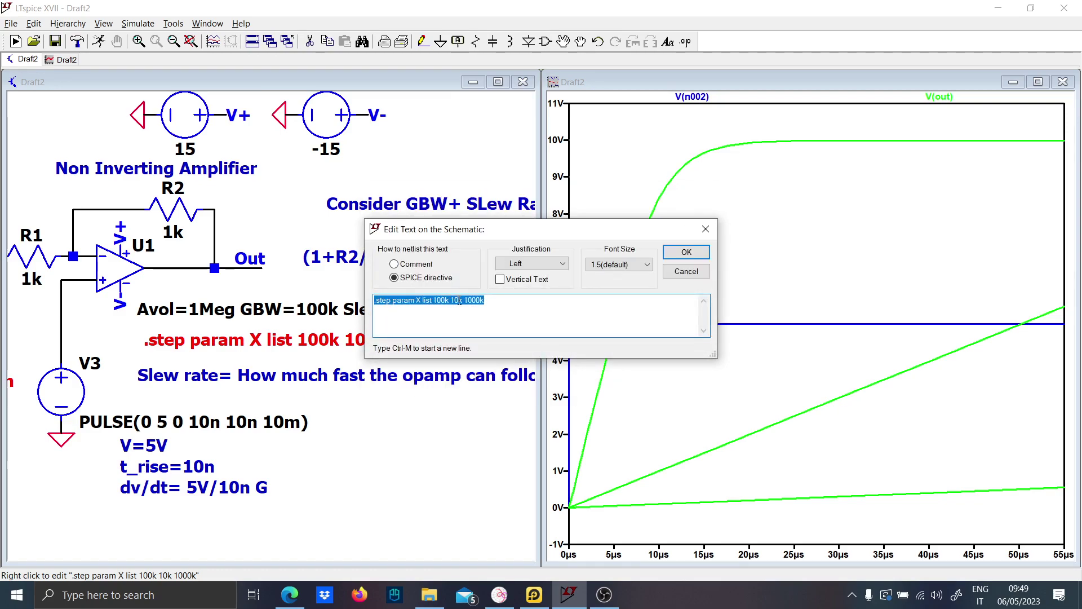
{"action": "key", "text": "Escape"}
Step: Set the op-amp's GBW parameter to 10Meg and rerun the simulation, viewing about the first 99 µs
{"action": "right_click", "coordinate": [433, 310]}
{"action": "key", "text": "Escape"}
{"action": "right_click", "coordinate": [312, 314]}
{"action": "left_click", "coordinate": [501, 324]}
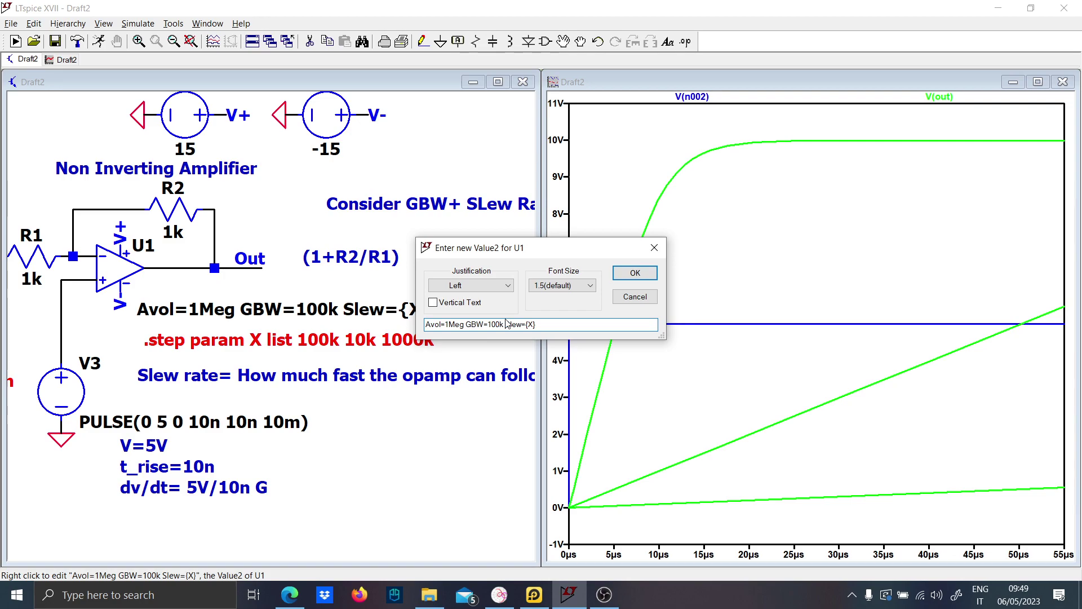
{"action": "key", "text": "BackSpace"}
{"action": "key", "text": "BackSpace"}
{"action": "key", "text": "BackSpace"}
{"action": "key", "text": "BackSpace"}
{"action": "type", "text": "0"}
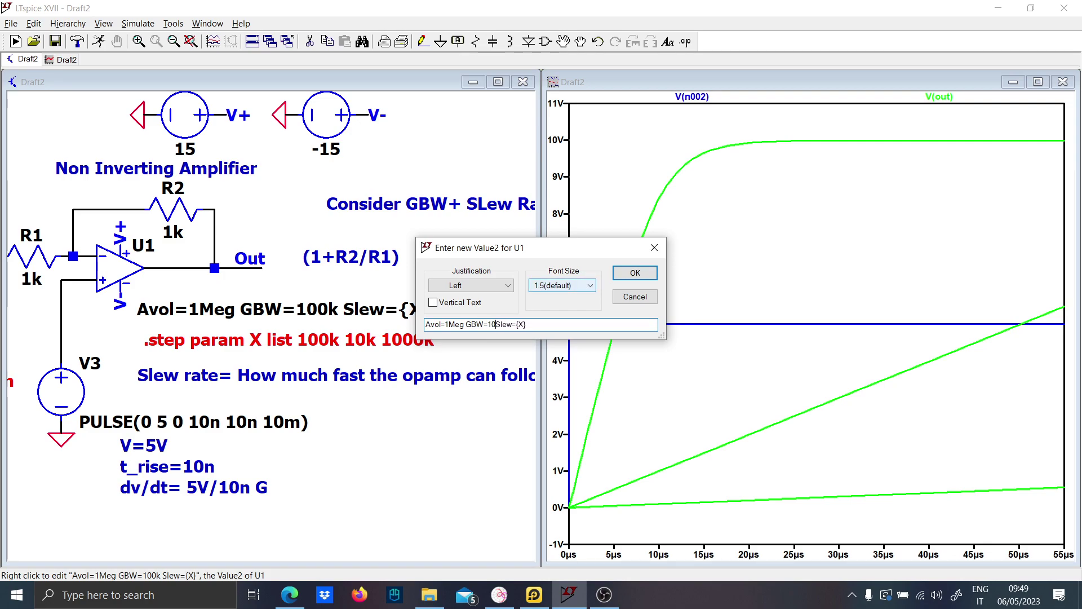
{"action": "type", "text": "Meg"}
{"action": "key", "text": "Return"}
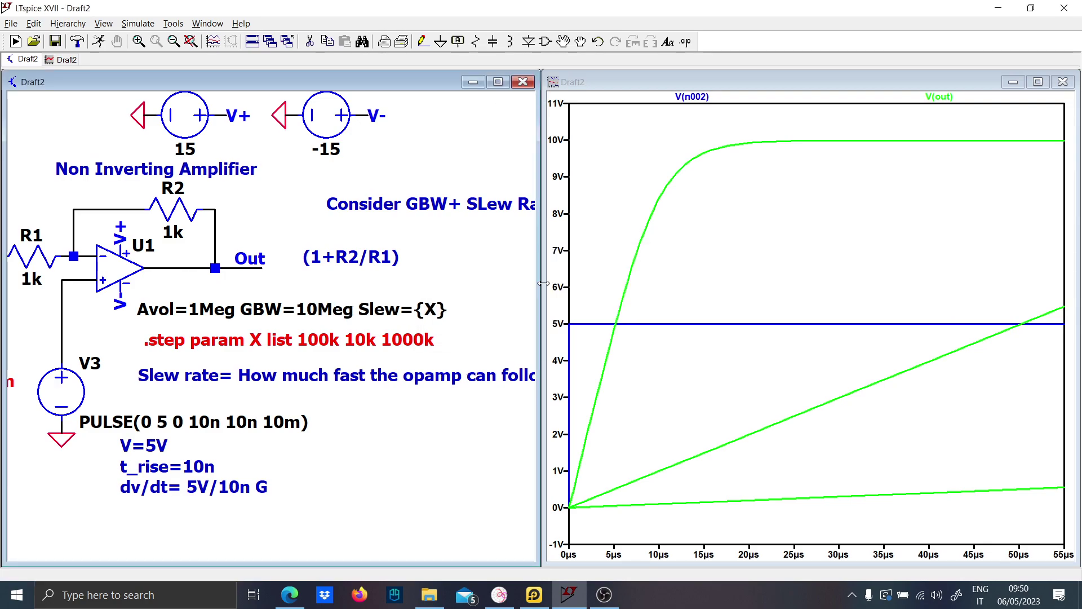
{"action": "left_click", "coordinate": [99, 42]}
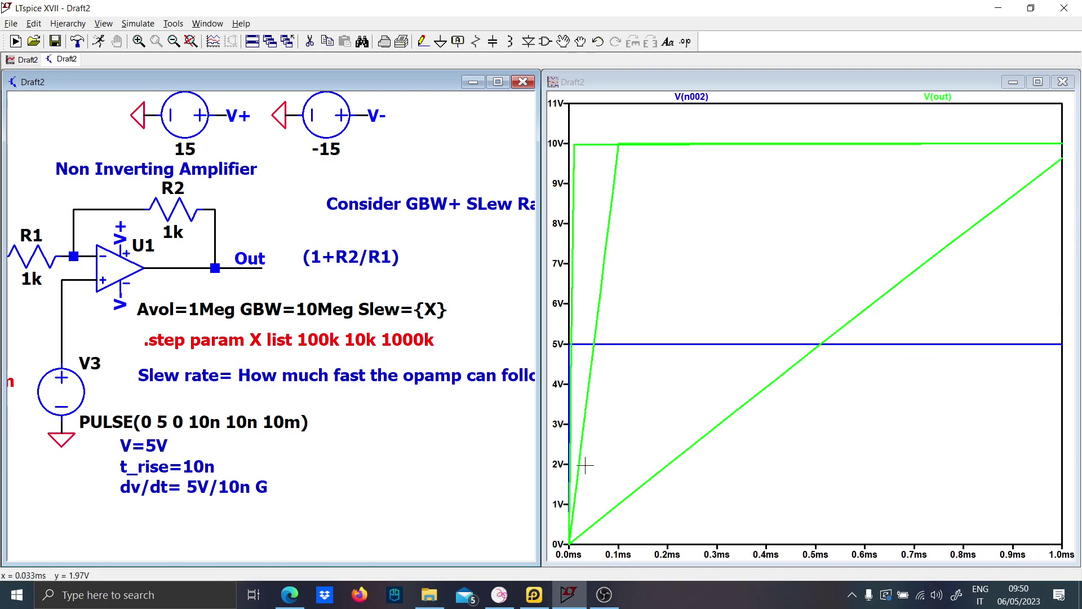
{"action": "left_click_drag", "start_coordinate": [617, 553], "coordinate": [559, 131]}
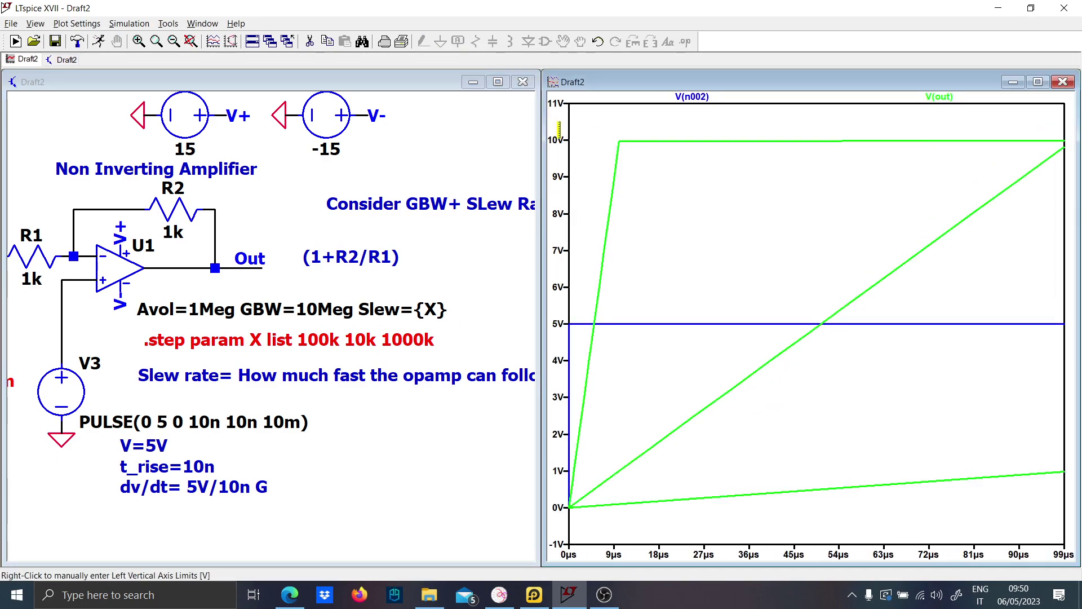
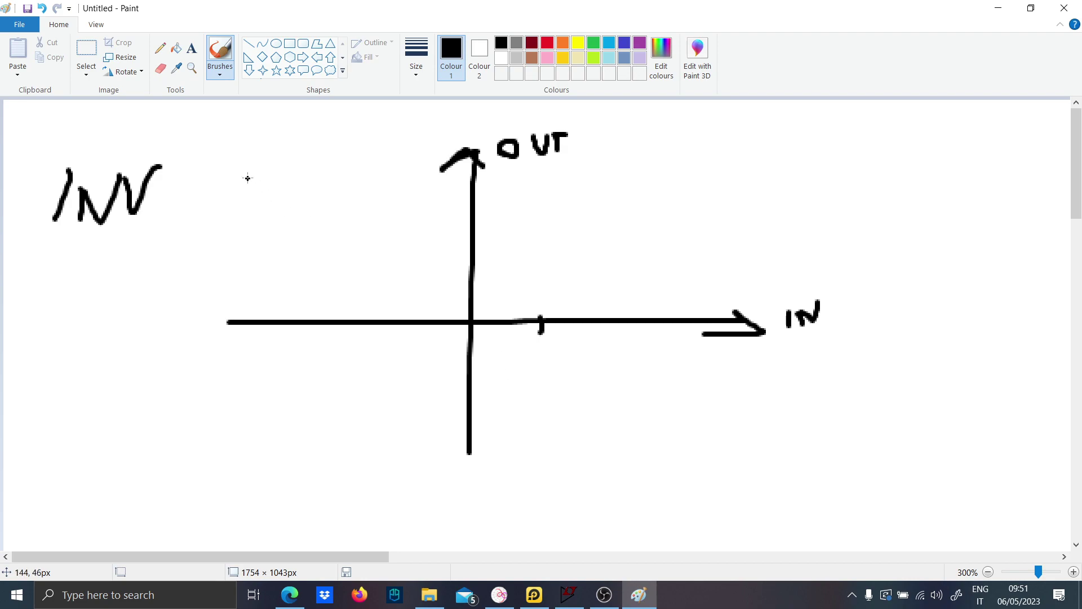
Step: Sketch the INV transfer curve as a falling black line through the origin, with red saturation levels at both ends and V labels
{"action": "mouse_move", "coordinate": [234, 172]}
{"action": "left_mouse_down"}
{"action": "mouse_move", "coordinate": [333, 248]}
{"action": "mouse_move", "coordinate": [692, 457]}
{"action": "left_mouse_up"}
{"action": "left_click", "coordinate": [547, 44]}
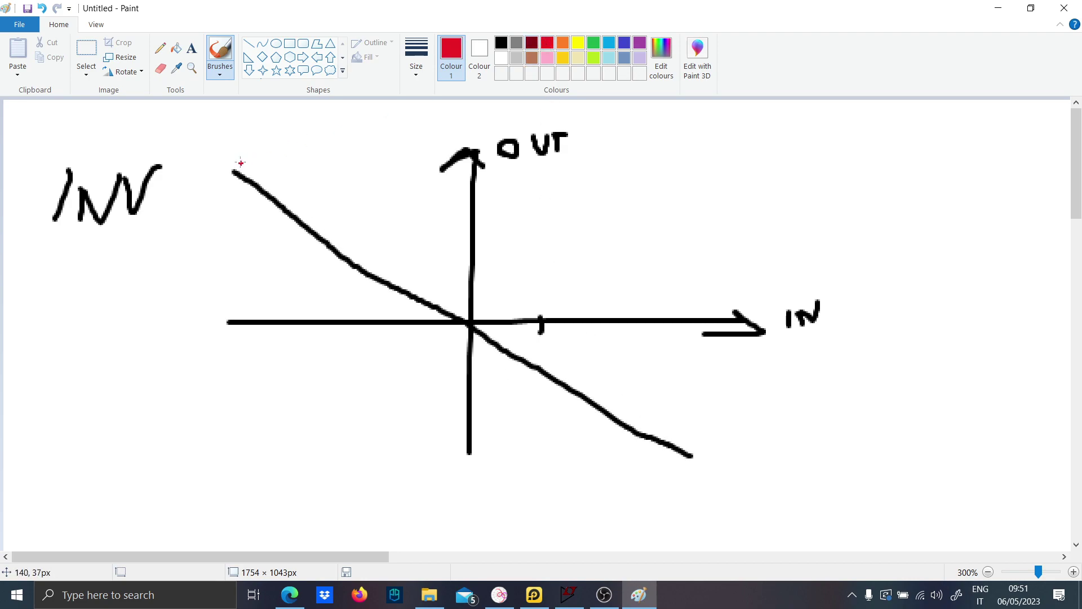
{"action": "left_click_drag", "start_coordinate": [112, 160], "coordinate": [239, 166]}
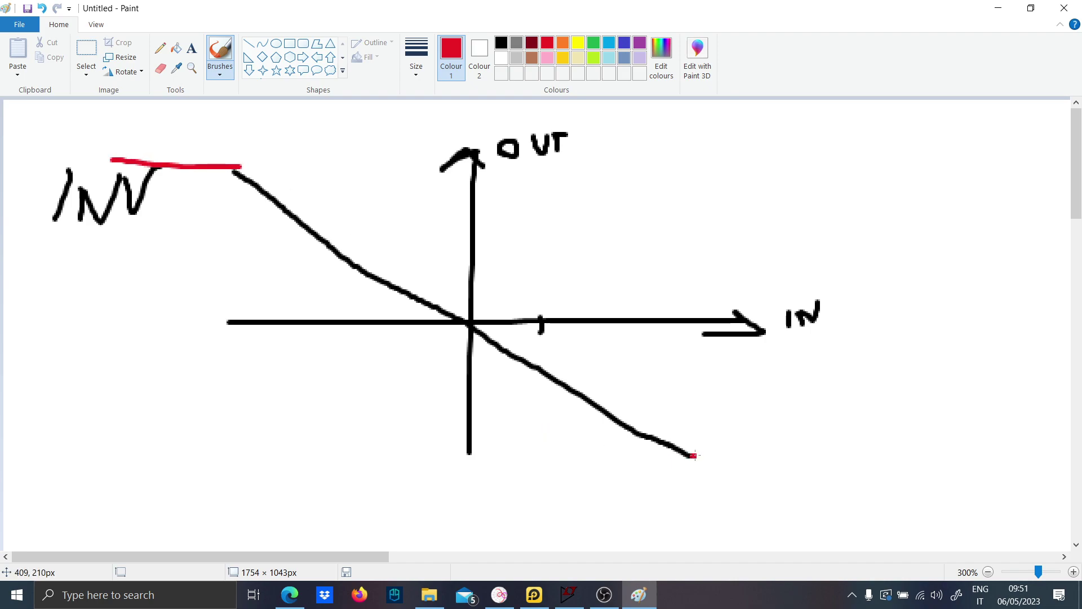
{"action": "left_click_drag", "start_coordinate": [694, 456], "coordinate": [856, 454]}
{"action": "mouse_move", "coordinate": [714, 391]}
{"action": "left_mouse_down"}
{"action": "mouse_move", "coordinate": [732, 407]}
{"action": "mouse_move", "coordinate": [792, 394]}
{"action": "left_mouse_up"}
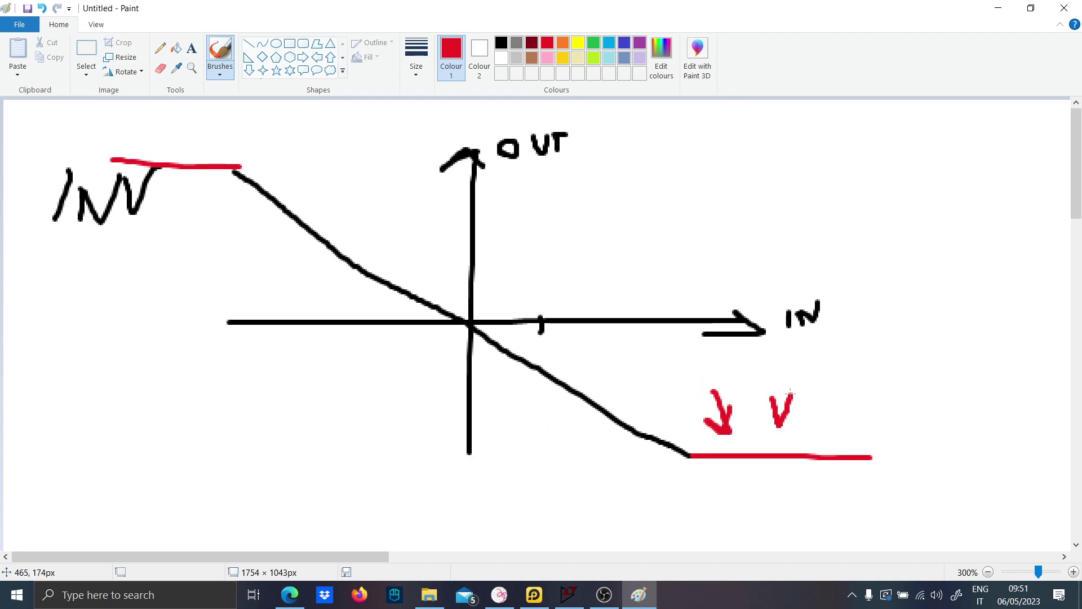
{"action": "left_click_drag", "start_coordinate": [215, 123], "coordinate": [237, 122]}
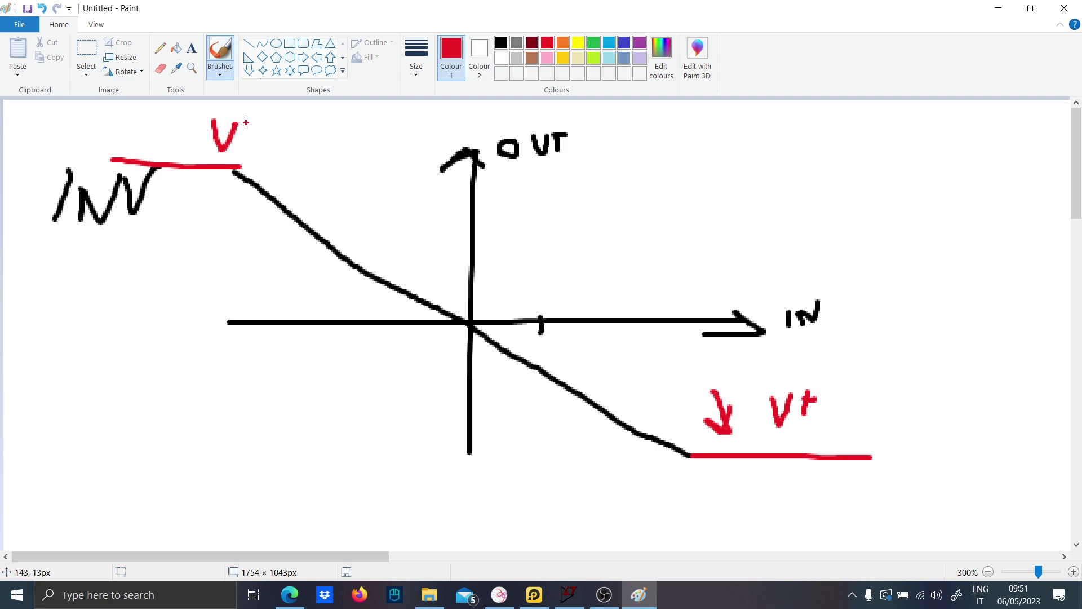
Step: Below the inverting sketch, handwrite a red non-inverting label and draw a crossed pair of red axes
{"action": "scroll", "coordinate": [261, 278], "scroll_direction": "down", "scroll_amount": 5}
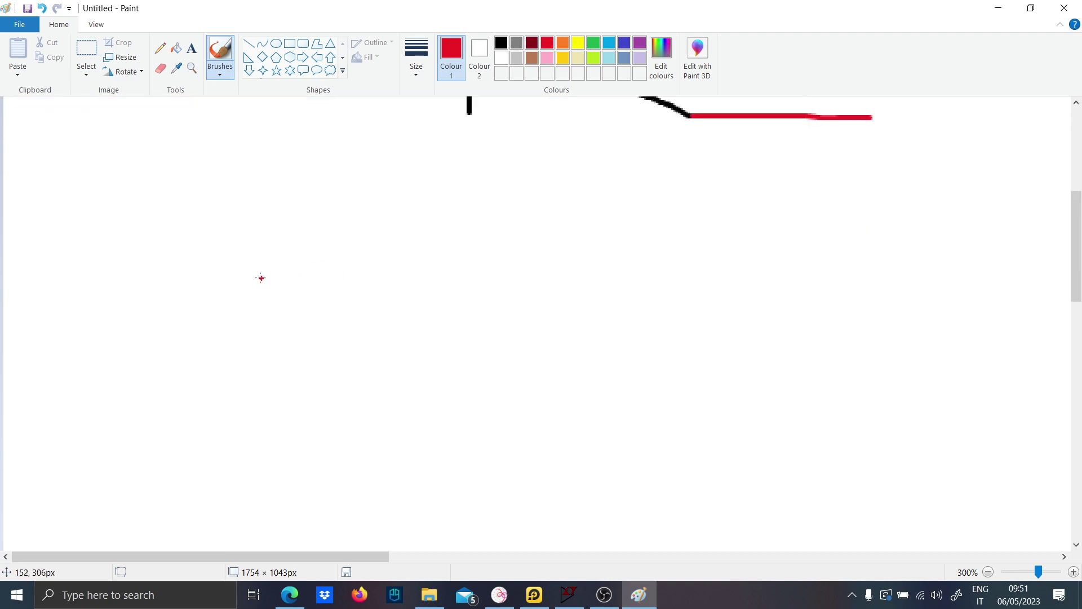
{"action": "mouse_move", "coordinate": [53, 236]}
{"action": "left_mouse_down"}
{"action": "mouse_move", "coordinate": [76, 251]}
{"action": "mouse_move", "coordinate": [102, 248]}
{"action": "left_mouse_up"}
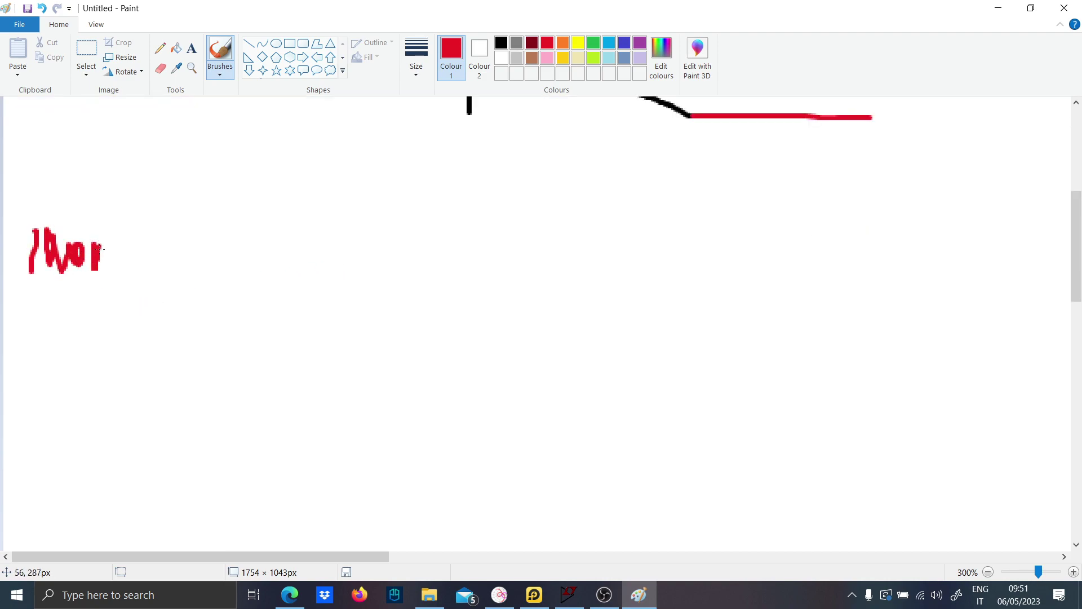
{"action": "left_click_drag", "start_coordinate": [486, 216], "coordinate": [475, 490]}
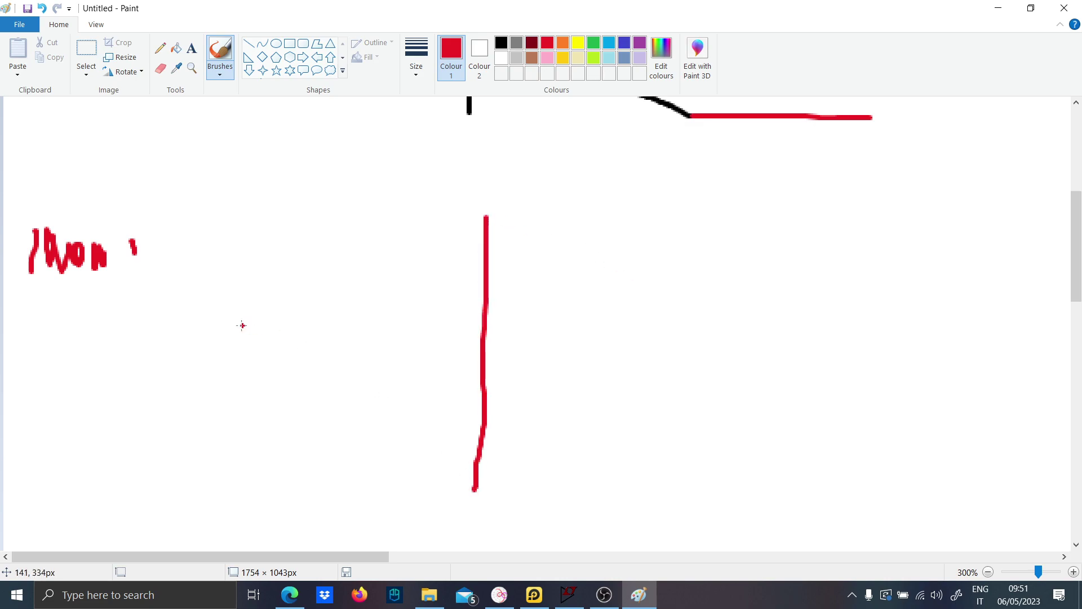
{"action": "left_click_drag", "start_coordinate": [202, 364], "coordinate": [732, 362]}
Step: Draw the non-inverting transfer curve as a rising green line through the origin with flat blue saturation segments at both ends
{"action": "left_click", "coordinate": [591, 46]}
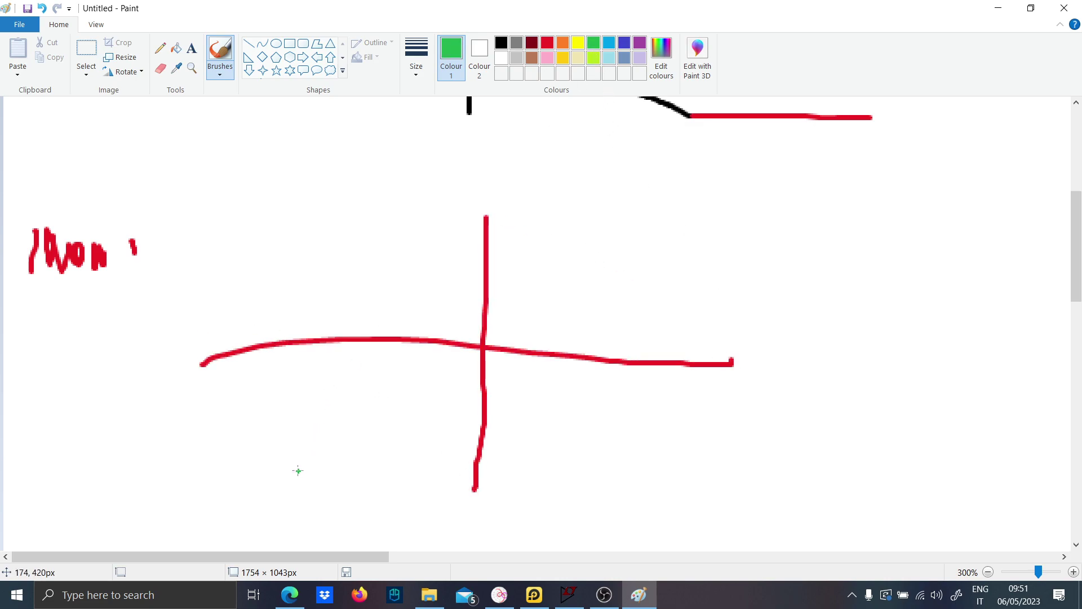
{"action": "mouse_move", "coordinate": [292, 496]}
{"action": "left_mouse_down"}
{"action": "mouse_move", "coordinate": [550, 317]}
{"action": "mouse_move", "coordinate": [683, 264]}
{"action": "mouse_move", "coordinate": [857, 263]}
{"action": "left_mouse_up"}
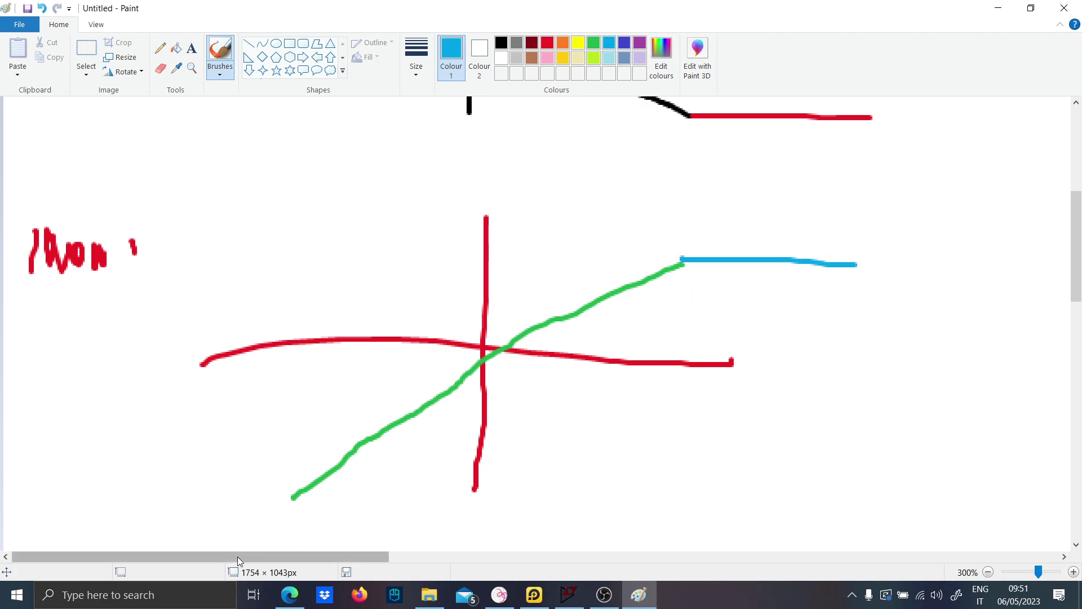
{"action": "left_click_drag", "start_coordinate": [299, 501], "coordinate": [107, 513]}
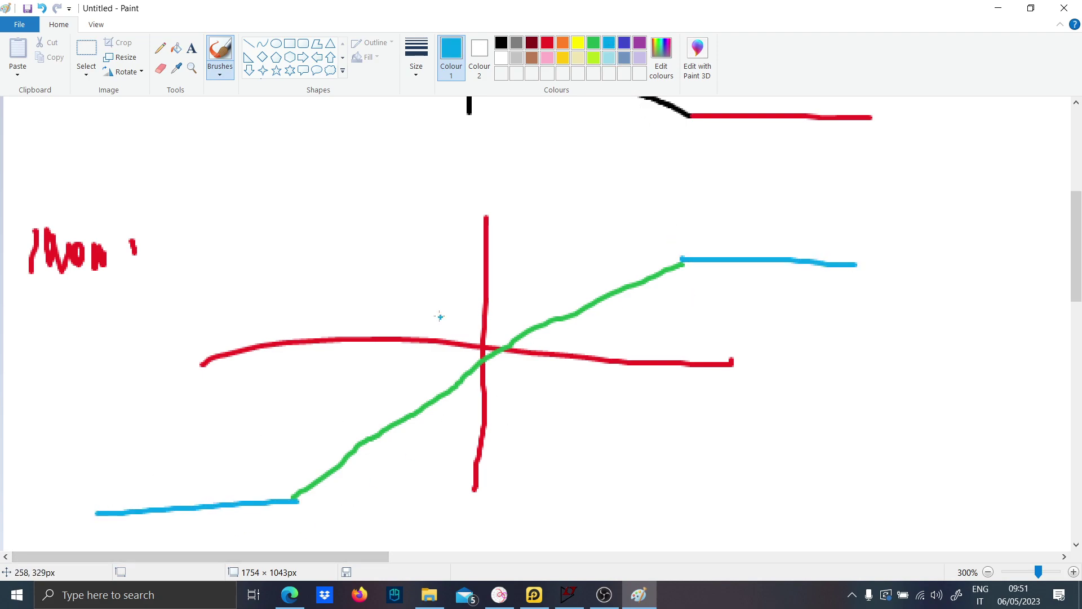
Step: Draw a blue box around the handwritten non-inverting label
{"action": "scroll", "coordinate": [439, 317], "scroll_direction": "up", "scroll_amount": 2}
{"action": "scroll", "coordinate": [437, 311], "scroll_direction": "down", "scroll_amount": 3}
{"action": "scroll", "coordinate": [428, 316], "scroll_direction": "up", "scroll_amount": 1}
{"action": "mouse_move", "coordinate": [10, 288]}
{"action": "left_mouse_down"}
{"action": "mouse_move", "coordinate": [166, 289]}
{"action": "mouse_move", "coordinate": [18, 207]}
{"action": "mouse_move", "coordinate": [12, 283]}
{"action": "left_mouse_up"}
Step: Handwrite the label RECT in black on the empty canvas below the non-inverting sketch
{"action": "scroll", "coordinate": [128, 300], "scroll_direction": "down", "scroll_amount": 8}
{"action": "scroll", "coordinate": [121, 288], "scroll_direction": "up", "scroll_amount": 2}
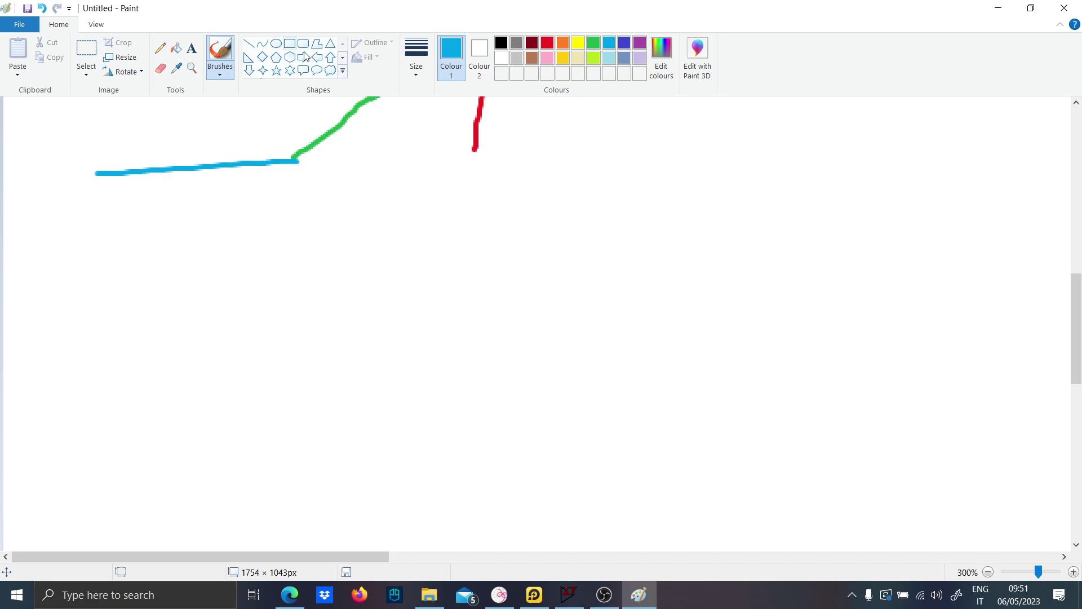
{"action": "left_click", "coordinate": [501, 43]}
{"action": "scroll", "coordinate": [318, 223], "scroll_direction": "up", "scroll_amount": 4}
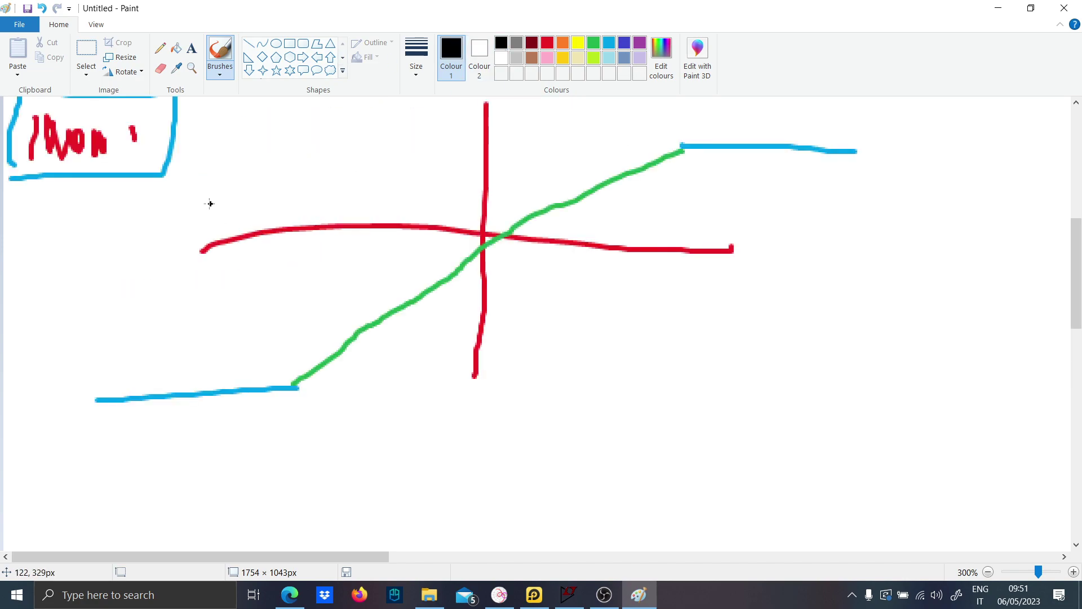
{"action": "scroll", "coordinate": [164, 288], "scroll_direction": "down", "scroll_amount": 4}
{"action": "left_click_drag", "start_coordinate": [46, 266], "coordinate": [50, 328]}
{"action": "left_click_drag", "start_coordinate": [48, 265], "coordinate": [77, 327]}
{"action": "left_click_drag", "start_coordinate": [86, 290], "coordinate": [115, 326]}
{"action": "left_click_drag", "start_coordinate": [147, 293], "coordinate": [176, 307]}
{"action": "left_click_drag", "start_coordinate": [170, 328], "coordinate": [172, 300]}
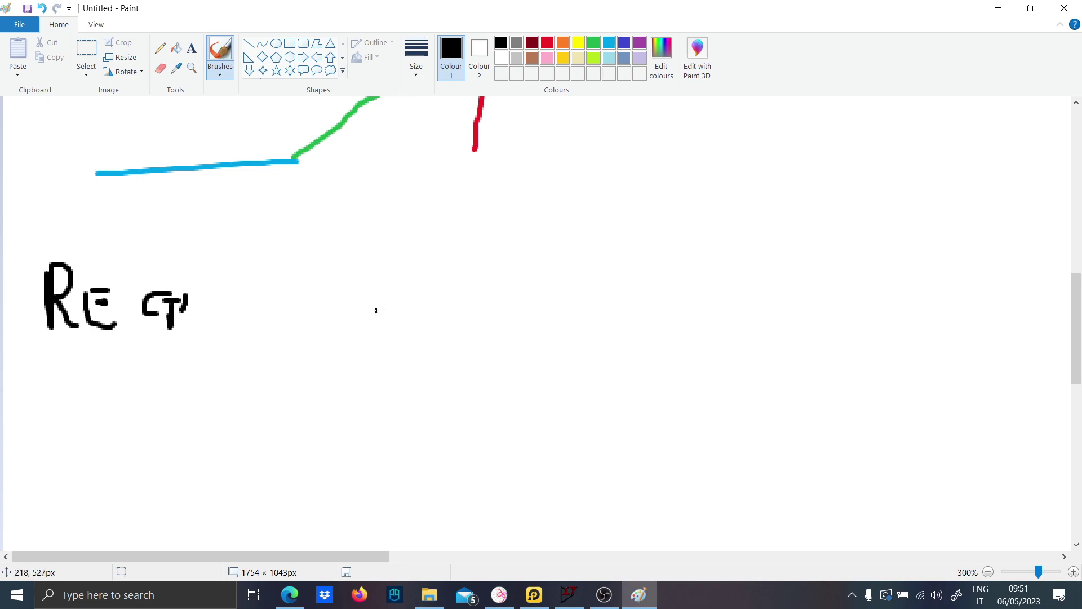
Step: Draw black axes beside the RECT label with a half-wave curve that slopes down on the positive input side
{"action": "left_click_drag", "start_coordinate": [515, 257], "coordinate": [488, 543]}
{"action": "left_click_drag", "start_coordinate": [294, 423], "coordinate": [735, 410]}
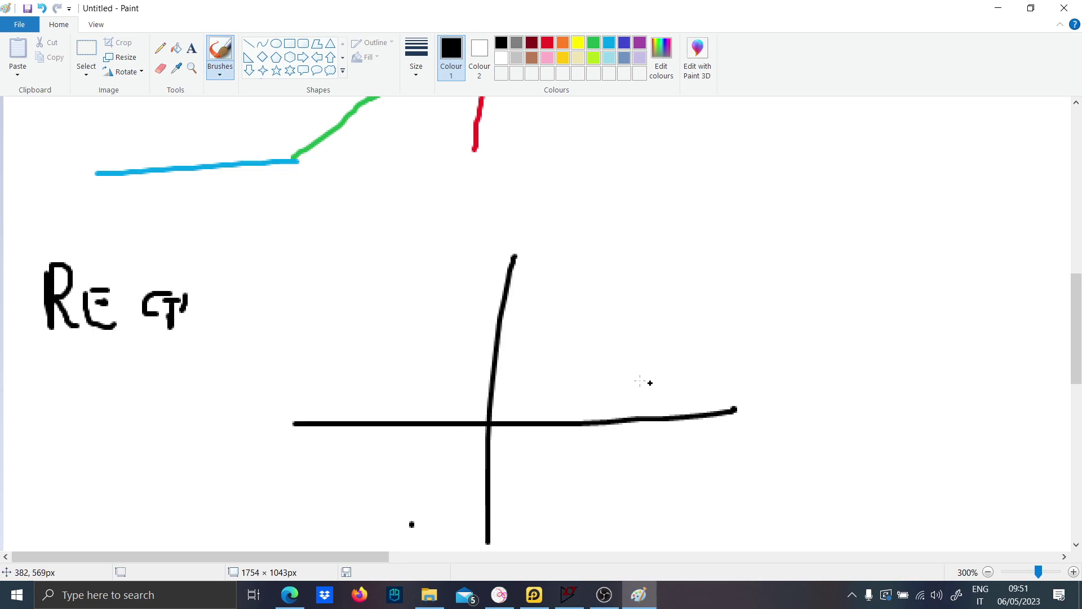
{"action": "left_click_drag", "start_coordinate": [561, 425], "coordinate": [658, 550]}
Step: Draw a second pair of axes to the right with a V-shaped full-wave transfer curve above the horizontal axis
{"action": "left_click_drag", "start_coordinate": [846, 267], "coordinate": [861, 498]}
{"action": "left_click_drag", "start_coordinate": [762, 379], "coordinate": [1069, 379]}
{"action": "mouse_move", "coordinate": [759, 282]}
{"action": "left_mouse_down"}
{"action": "mouse_move", "coordinate": [830, 355]}
{"action": "mouse_move", "coordinate": [928, 254]}
{"action": "left_mouse_up"}
Step: Draw a third pair of axes below the V-shaped plot with an inverted-V transfer curve
{"action": "scroll", "coordinate": [890, 307], "scroll_direction": "down", "scroll_amount": 4}
{"action": "left_click_drag", "start_coordinate": [830, 326], "coordinate": [827, 510]}
{"action": "left_click_drag", "start_coordinate": [714, 426], "coordinate": [974, 406]}
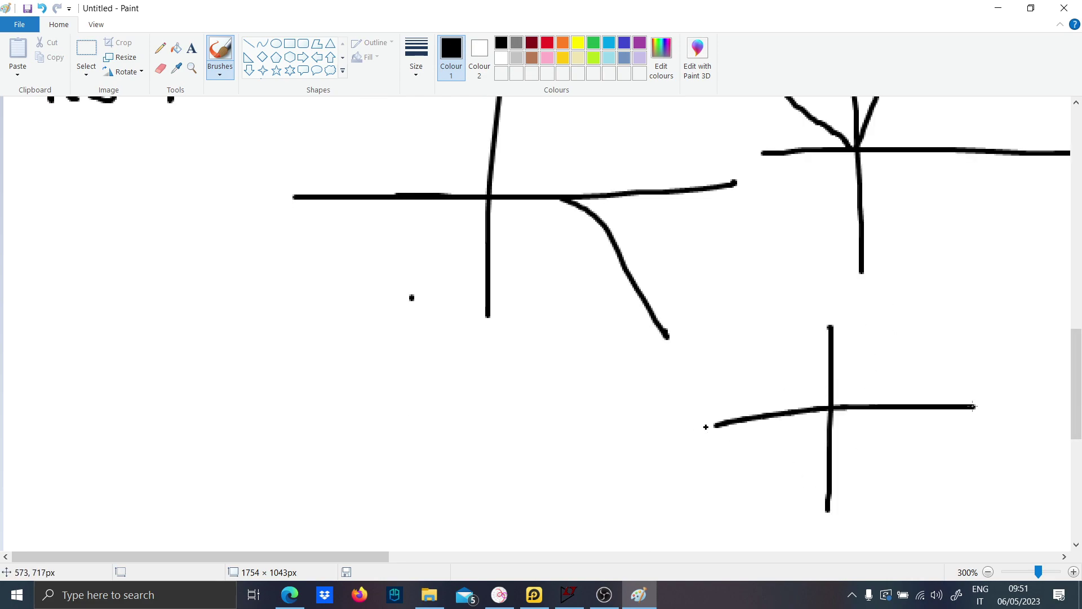
{"action": "mouse_move", "coordinate": [755, 515]}
{"action": "left_mouse_down"}
{"action": "mouse_move", "coordinate": [844, 411]}
{"action": "mouse_move", "coordinate": [926, 517]}
{"action": "left_mouse_up"}
Step: Sketch a sine wave, a rectified two-hump waveform beside it and another sine-like wave underneath, left of the inverted-V plot
{"action": "scroll", "coordinate": [744, 397], "scroll_direction": "up", "scroll_amount": 4}
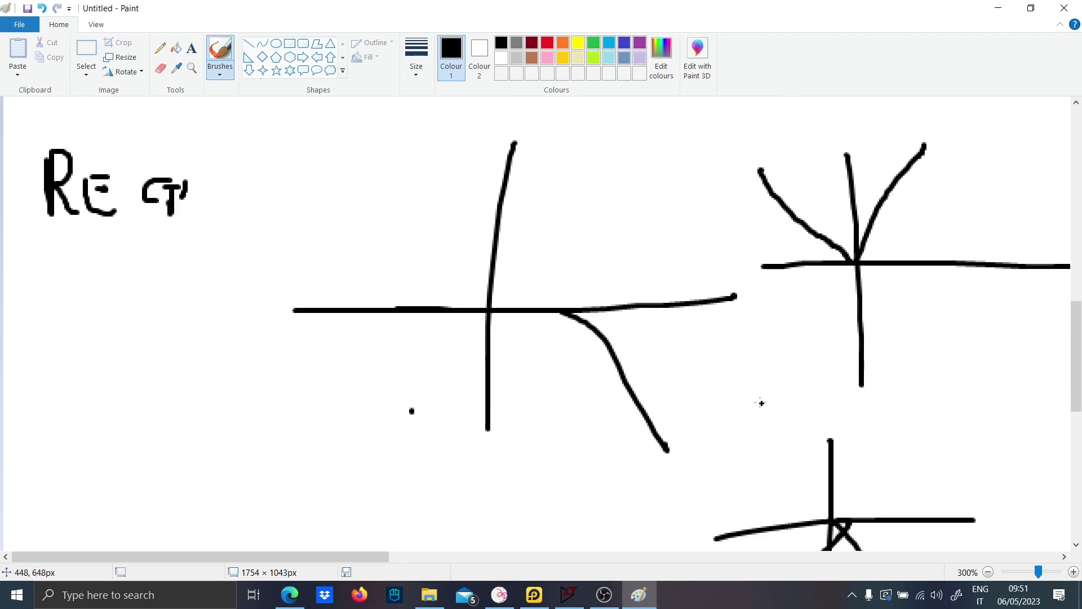
{"action": "scroll", "coordinate": [740, 394], "scroll_direction": "down", "scroll_amount": 8}
{"action": "scroll", "coordinate": [740, 394], "scroll_direction": "up", "scroll_amount": 8}
{"action": "scroll", "coordinate": [780, 377], "scroll_direction": "down", "scroll_amount": 4}
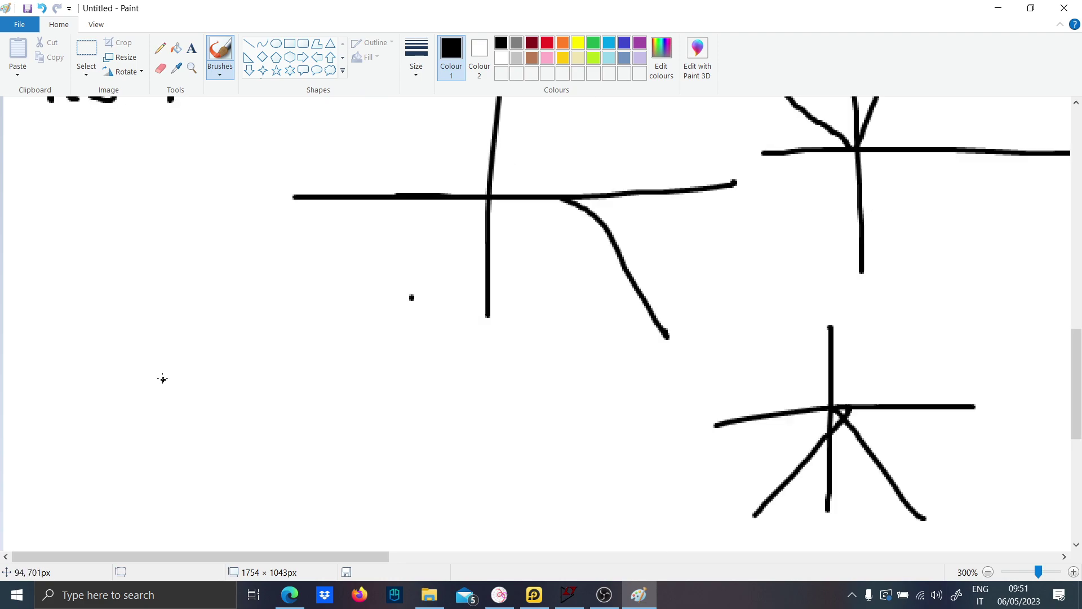
{"action": "mouse_move", "coordinate": [49, 398]}
{"action": "left_mouse_down"}
{"action": "mouse_move", "coordinate": [128, 361]}
{"action": "mouse_move", "coordinate": [210, 369]}
{"action": "left_mouse_up"}
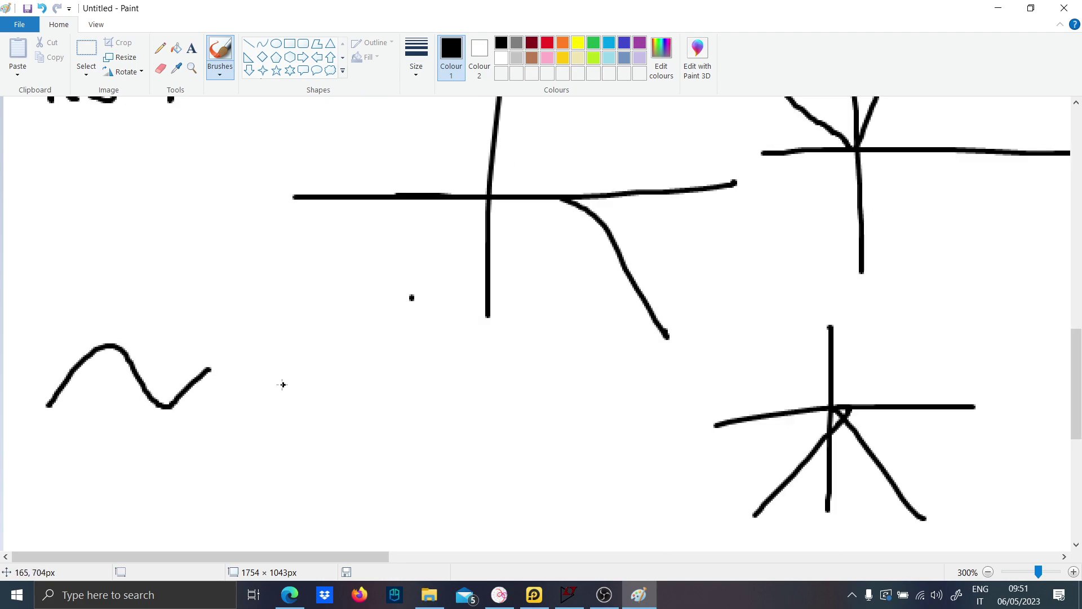
{"action": "mouse_move", "coordinate": [280, 402]}
{"action": "left_mouse_down"}
{"action": "mouse_move", "coordinate": [357, 363]}
{"action": "mouse_move", "coordinate": [428, 398]}
{"action": "left_mouse_up"}
{"action": "mouse_move", "coordinate": [233, 505]}
{"action": "left_mouse_down"}
{"action": "mouse_move", "coordinate": [315, 449]}
{"action": "mouse_move", "coordinate": [421, 468]}
{"action": "left_mouse_up"}
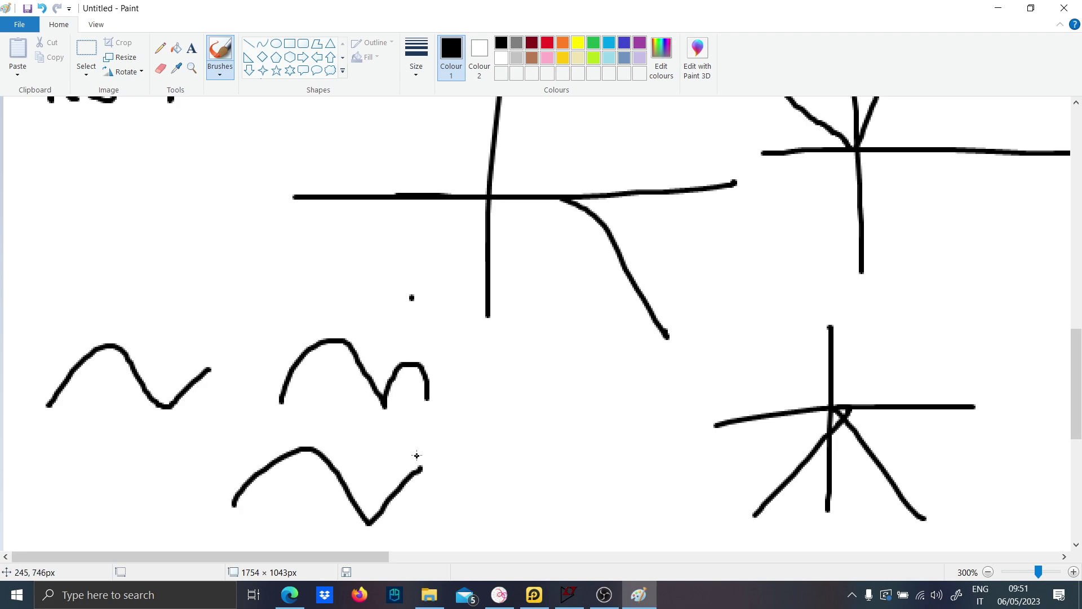
Step: Switch to LTspice and replace the PULSE value of source V3 with 0
{"action": "left_click", "coordinate": [998, 8]}
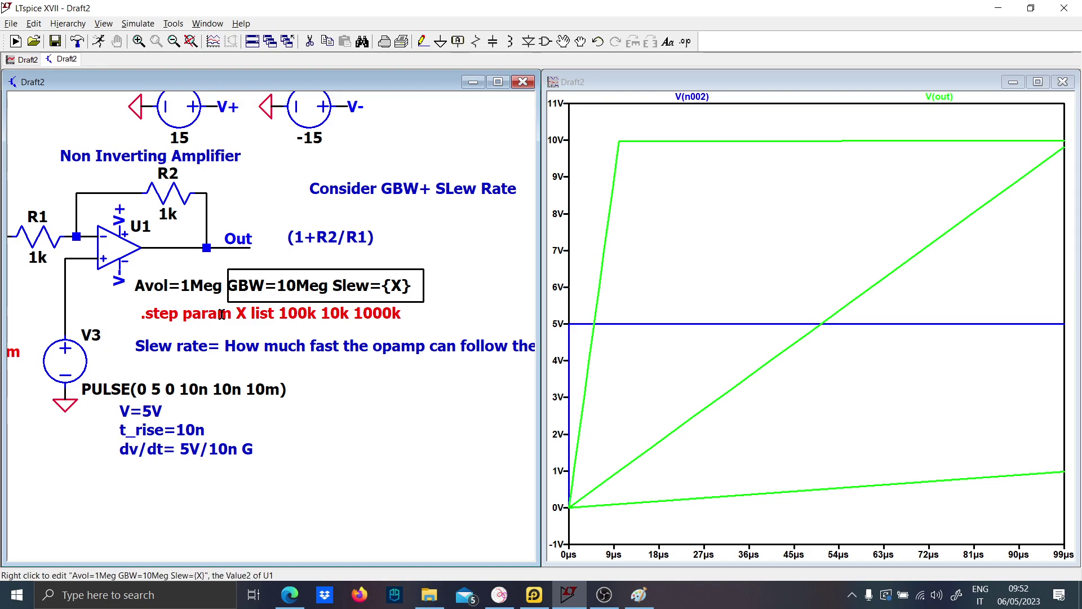
{"action": "left_click_drag", "start_coordinate": [89, 447], "coordinate": [162, 458]}
{"action": "scroll", "coordinate": [163, 456], "scroll_direction": "up", "scroll_amount": 1}
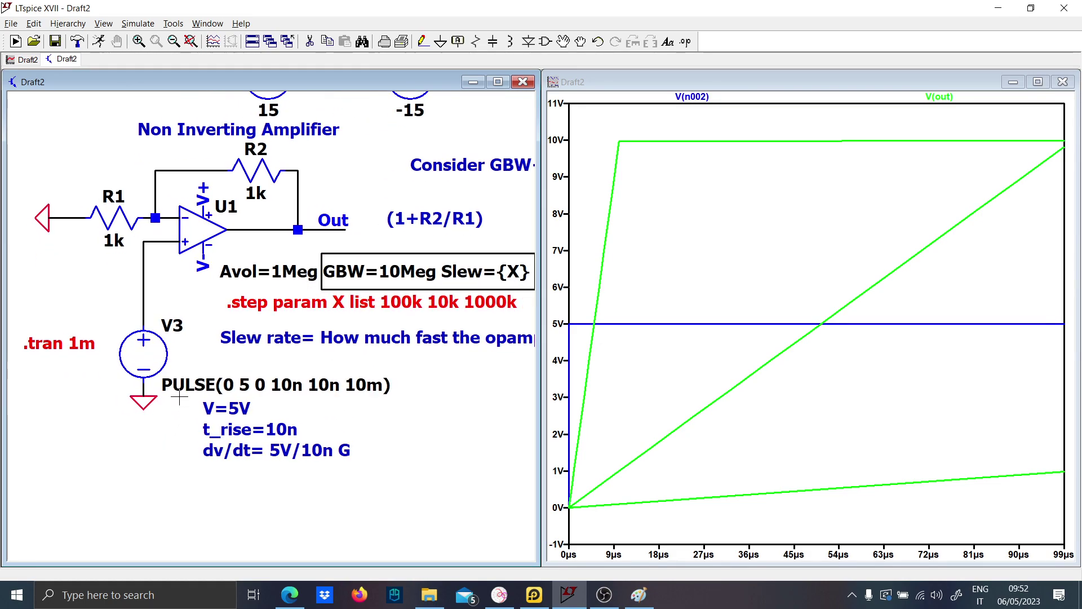
{"action": "scroll", "coordinate": [142, 327], "scroll_direction": "up", "scroll_amount": 1}
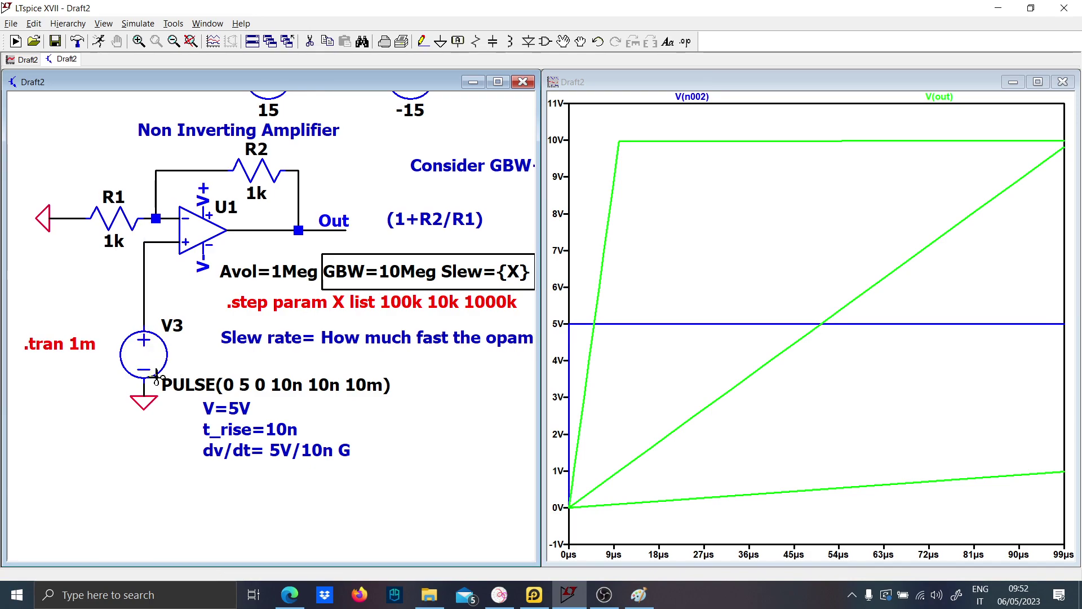
{"action": "right_click", "coordinate": [268, 383]}
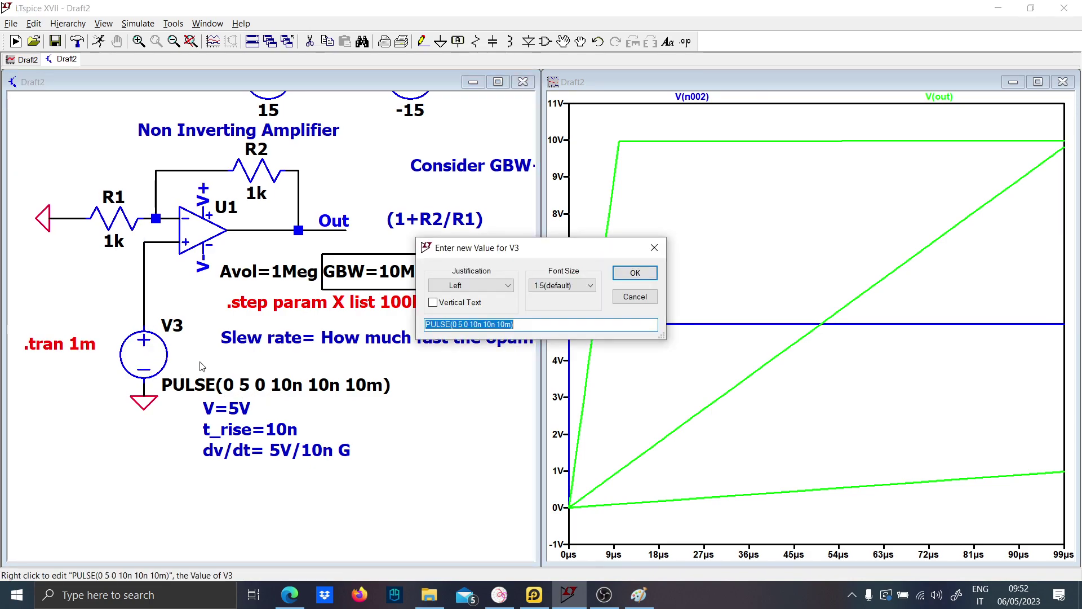
{"action": "key", "text": "Delete"}
{"action": "key", "text": "Return"}
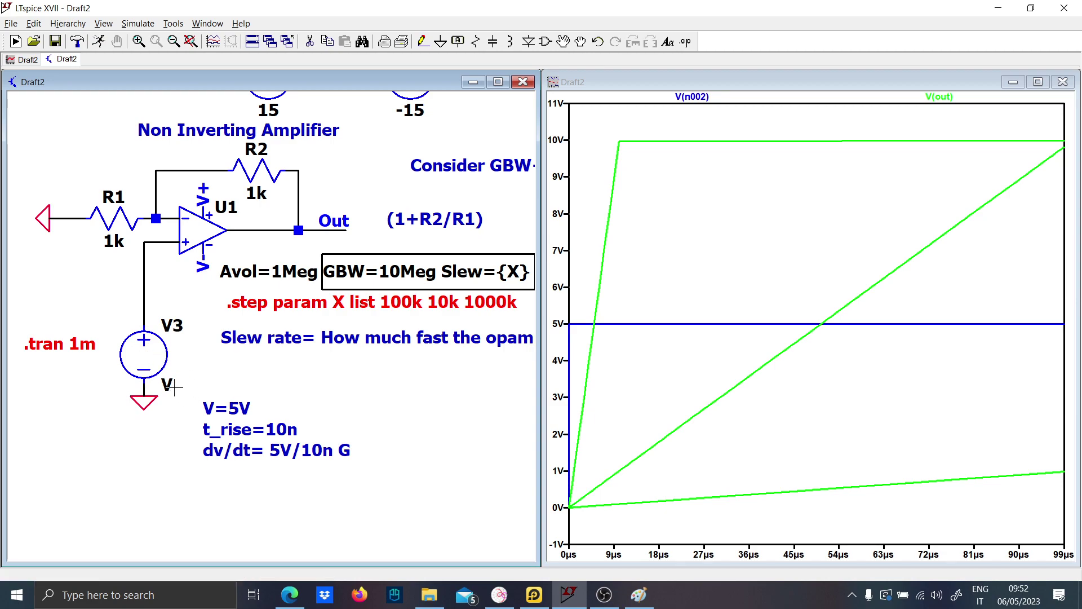
{"action": "right_click", "coordinate": [174, 387]}
{"action": "type", "text": "0"}
{"action": "key", "text": "Return"}
Step: Add the SPICE directive ".dc V3" to the schematic above the V=5V note
{"action": "key", "text": "s"}
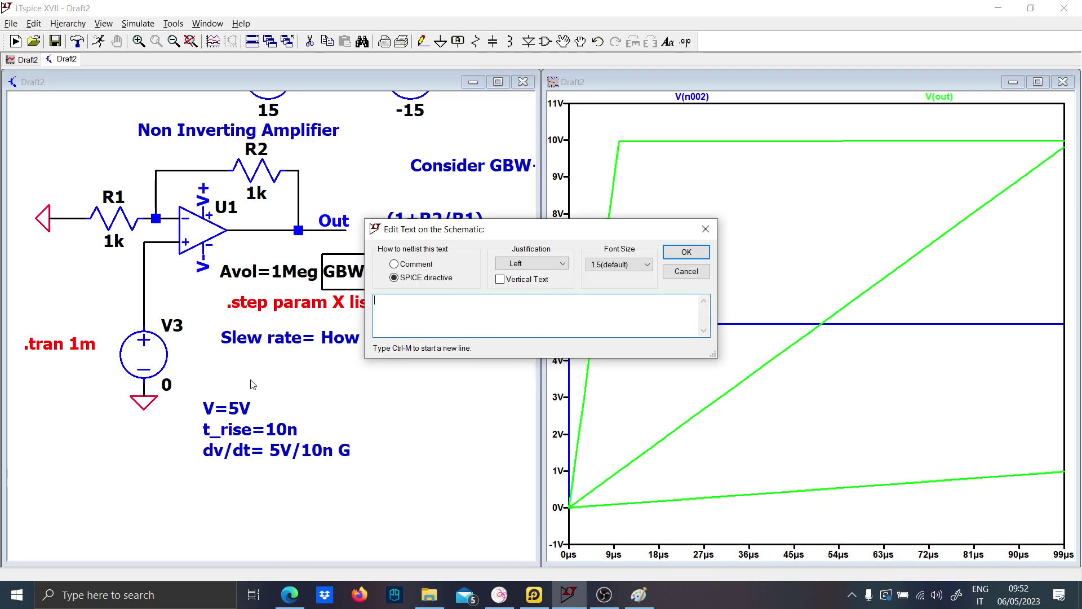
{"action": "type", "text": ".dc V3"}
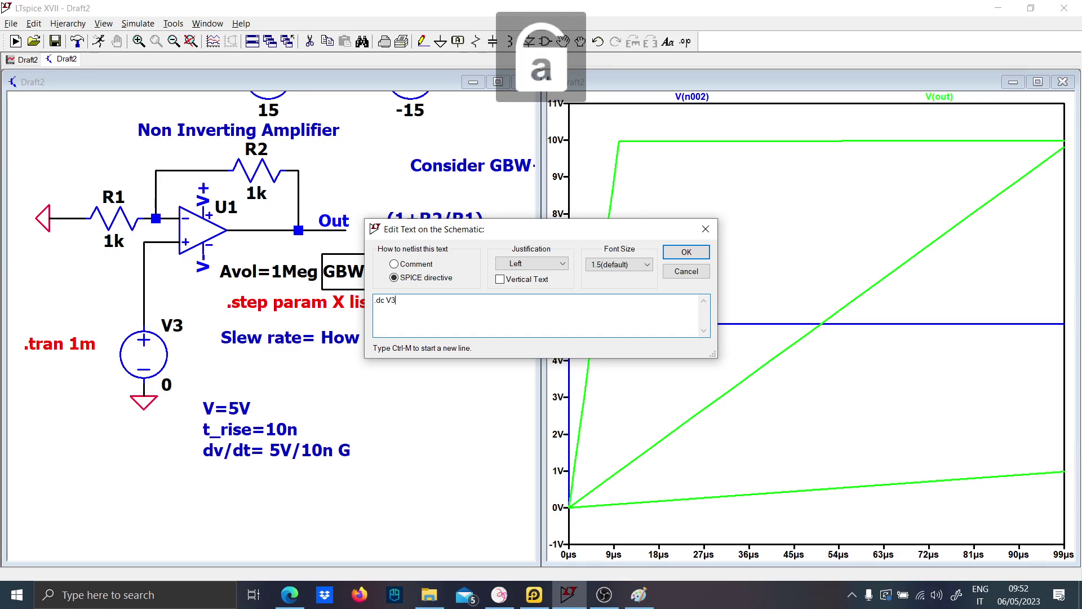
{"action": "key", "text": "Return"}
{"action": "left_click", "coordinate": [250, 380]}
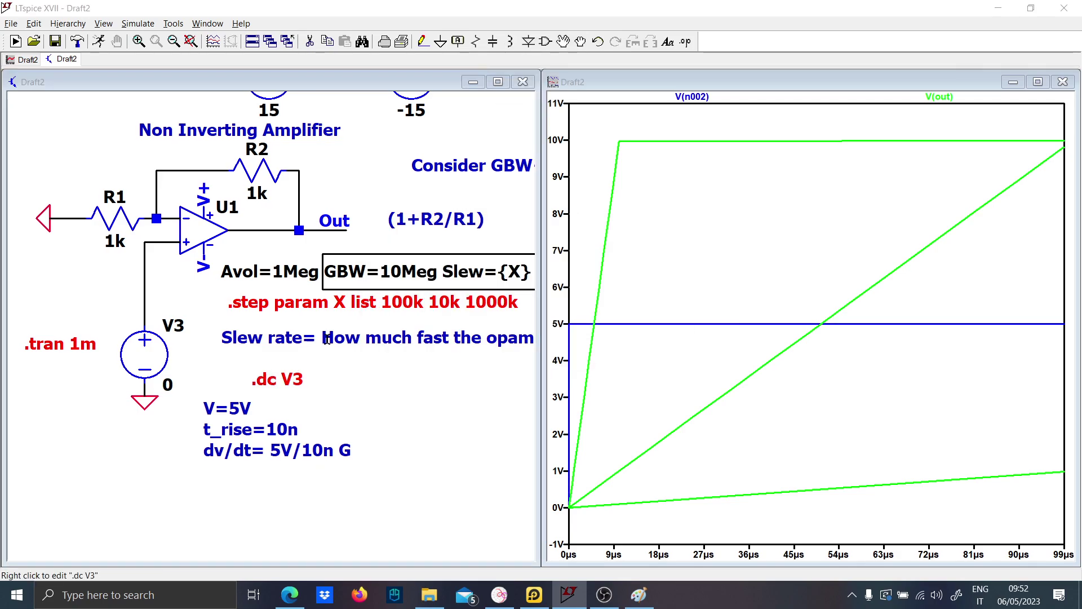
Step: Configure the .dc V3 directive as a linear sweep from -15 to +15 in increments of 1
{"action": "right_click", "coordinate": [278, 379]}
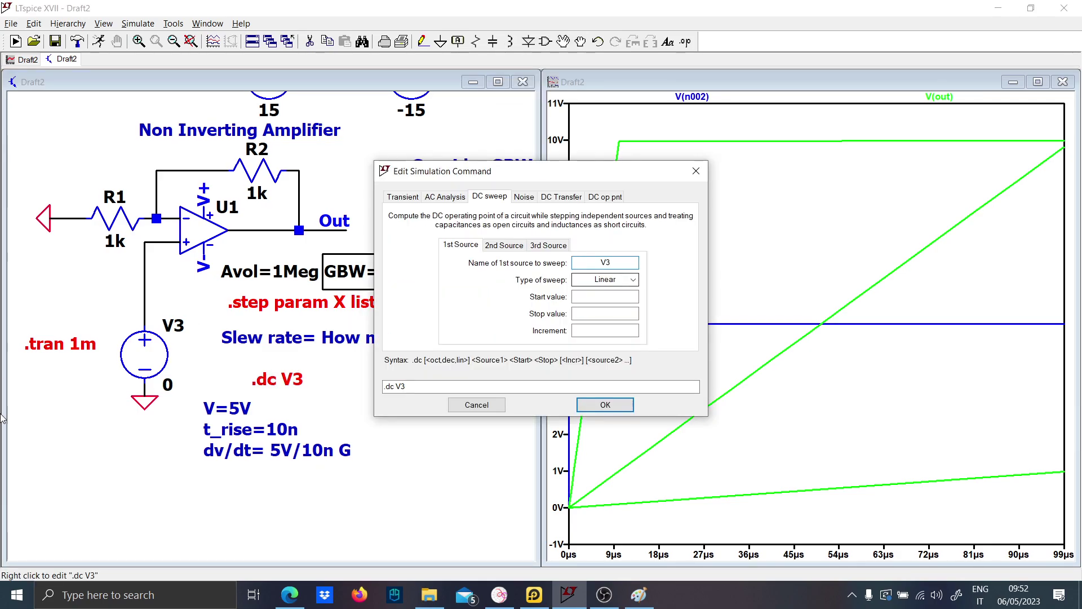
{"action": "left_click", "coordinate": [591, 293]}
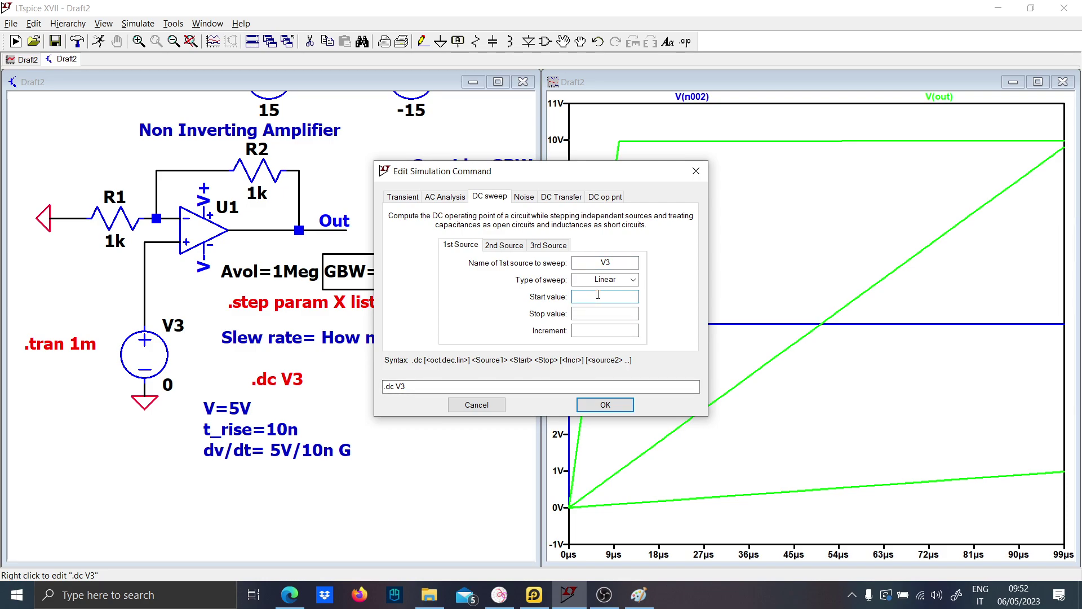
{"action": "type", "text": "-"}
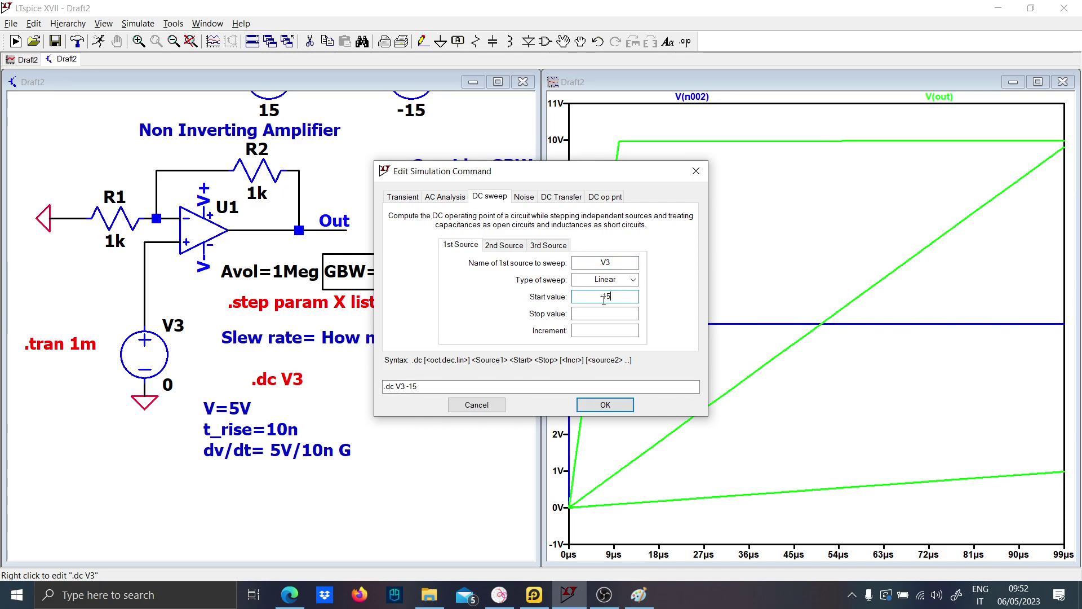
{"action": "type", "text": "15"}
{"action": "key", "text": "Tab"}
{"action": "type", "text": "+"}
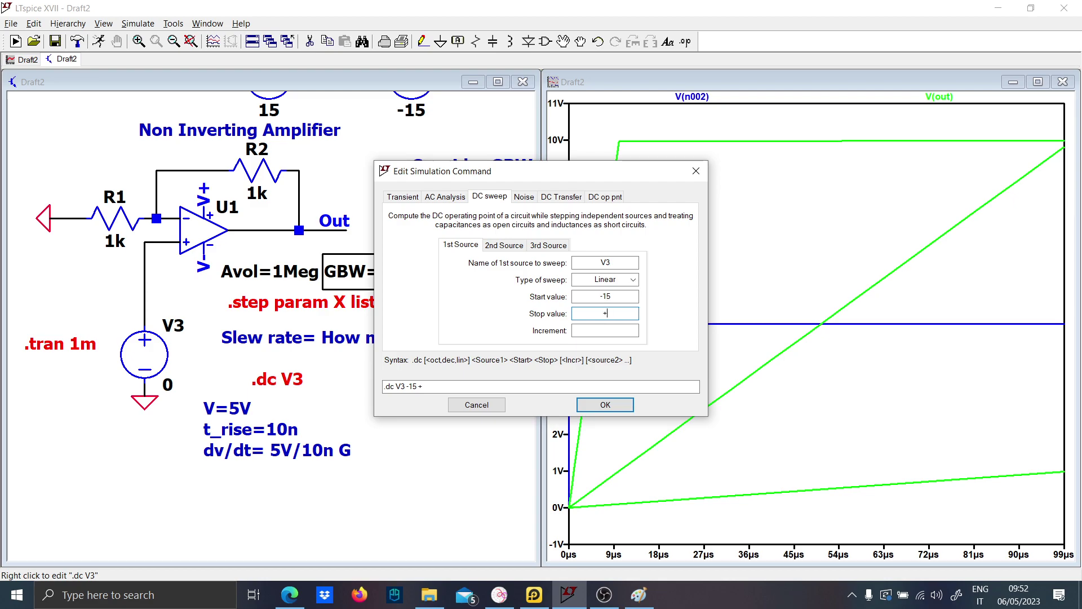
{"action": "type", "text": "15"}
{"action": "key", "text": "Tab"}
{"action": "type", "text": "1"}
{"action": "key", "text": "Return"}
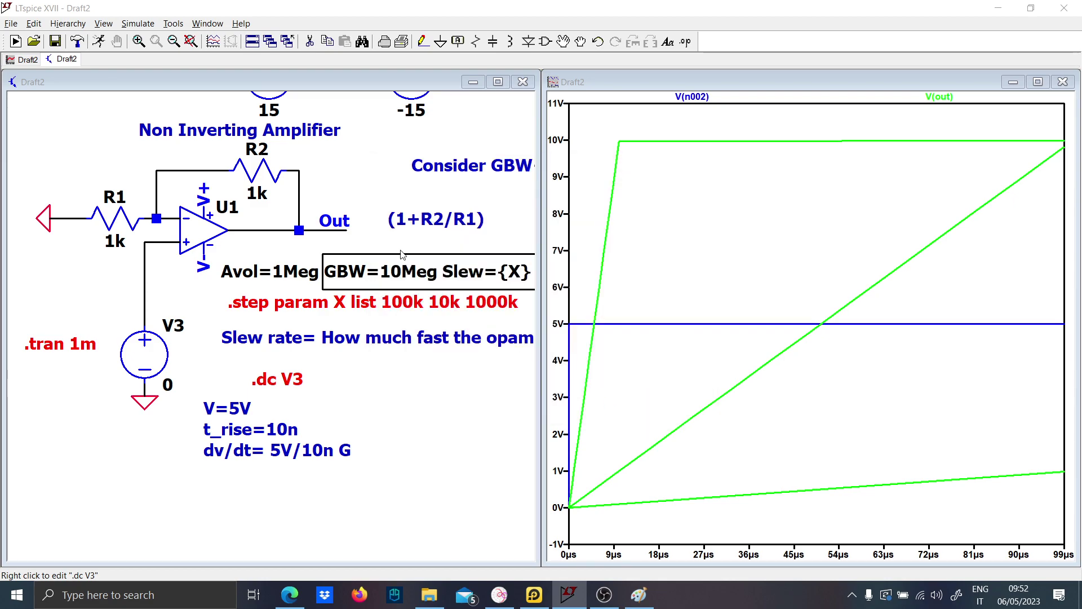
Step: Run the .dc V3 -15 +15 1 analysis and plot only V(out)
{"action": "left_click", "coordinate": [17, 42]}
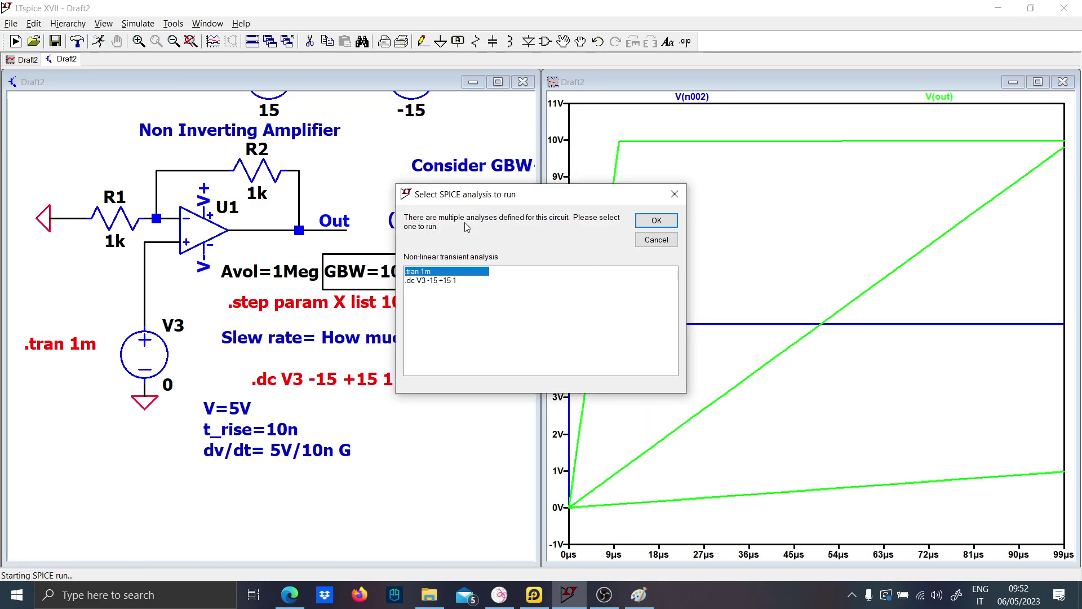
{"action": "left_click", "coordinate": [426, 280]}
{"action": "left_click", "coordinate": [648, 221]}
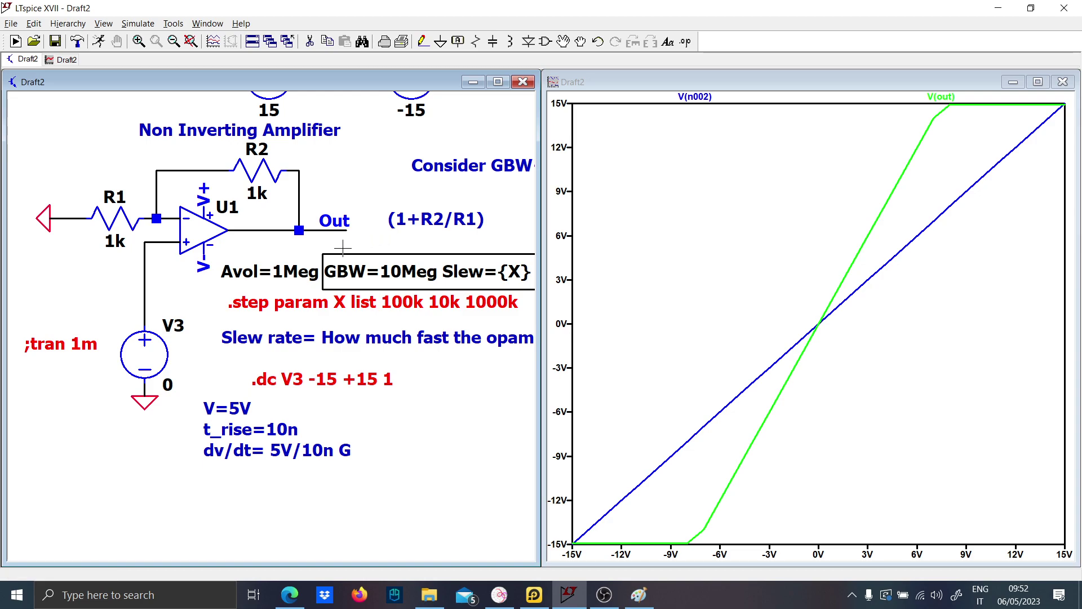
{"action": "left_click", "coordinate": [338, 228]}
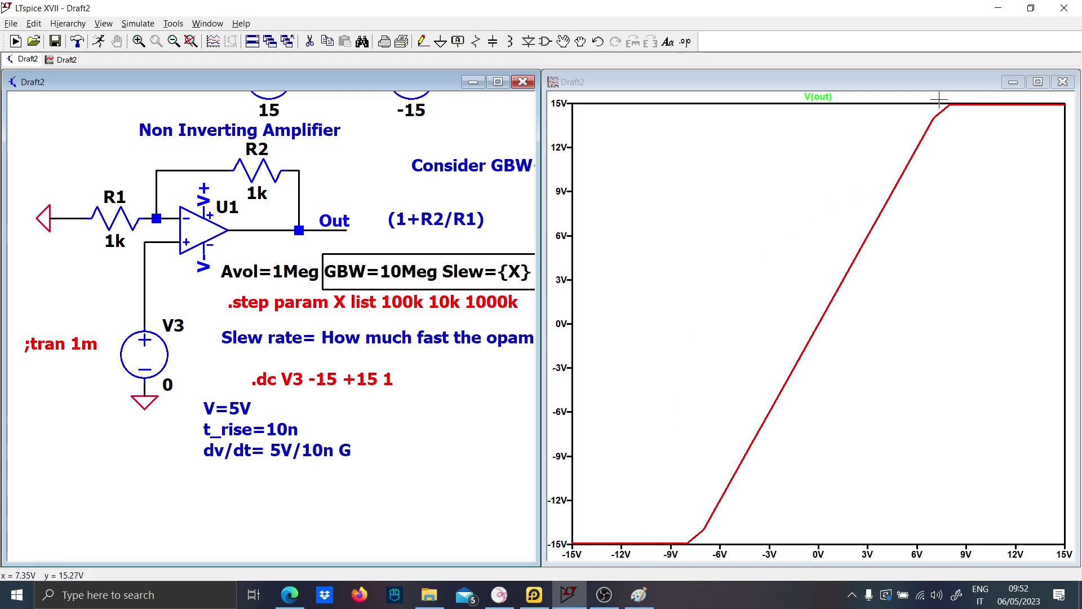
Step: Replace the Slew={X} parameter of op-amp U1 with a fixed value of 1000k, keeping Avol=1Meg and GBW=10Meg
{"action": "left_click", "coordinate": [560, 104]}
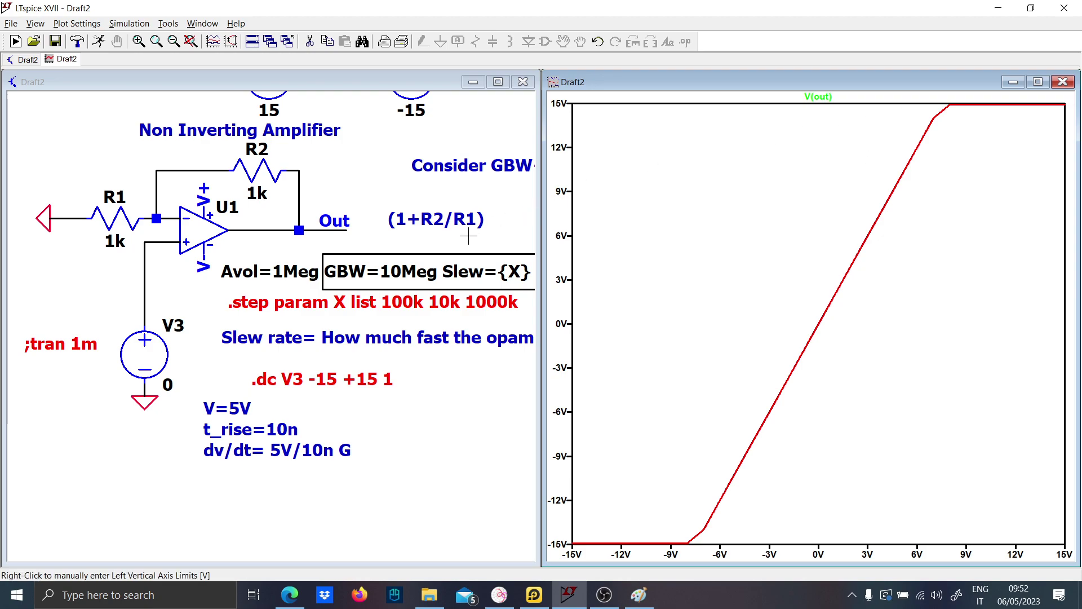
{"action": "mouse_move", "coordinate": [398, 347]}
{"action": "left_mouse_down"}
{"action": "mouse_move", "coordinate": [283, 365]}
{"action": "mouse_move", "coordinate": [332, 367]}
{"action": "left_mouse_up"}
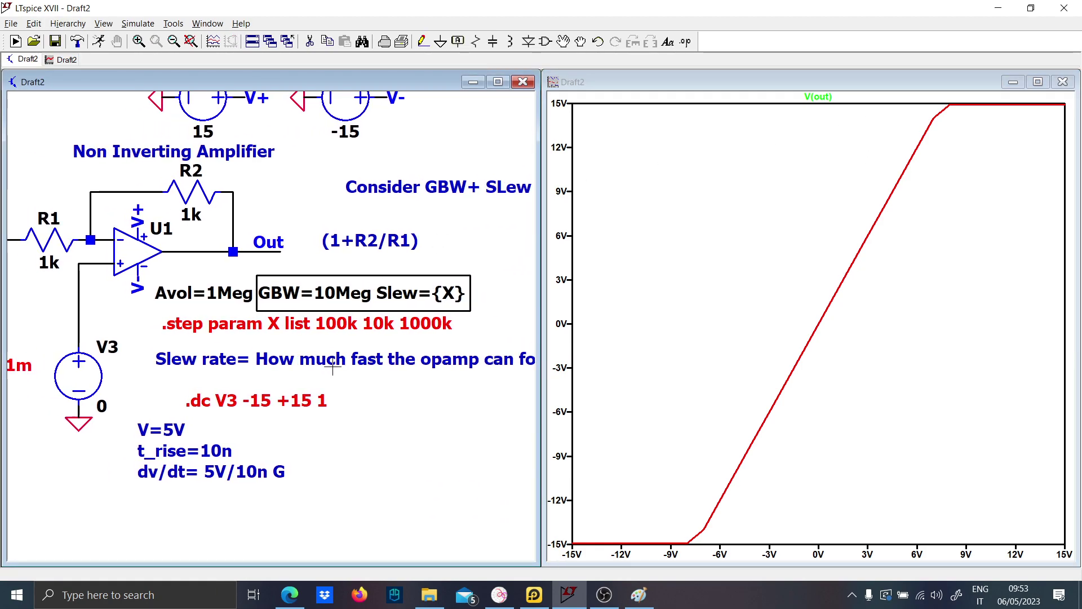
{"action": "right_click", "coordinate": [465, 292]}
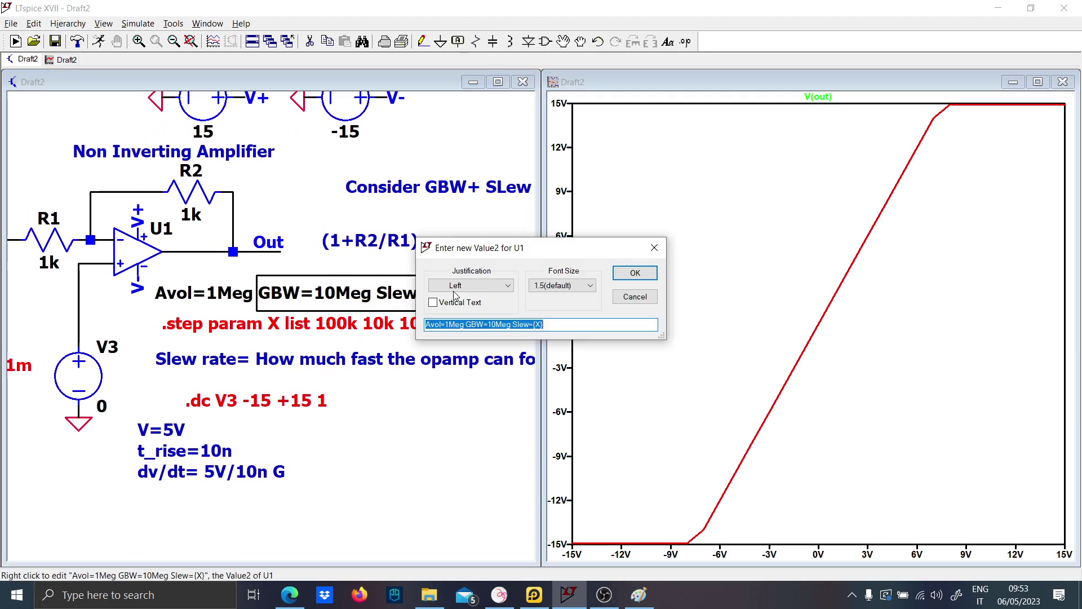
{"action": "left_click", "coordinate": [549, 329]}
{"action": "key", "text": "BackSpace"}
{"action": "key", "text": "BackSpace"}
{"action": "key", "text": "BackSpace"}
{"action": "type", "text": "100"}
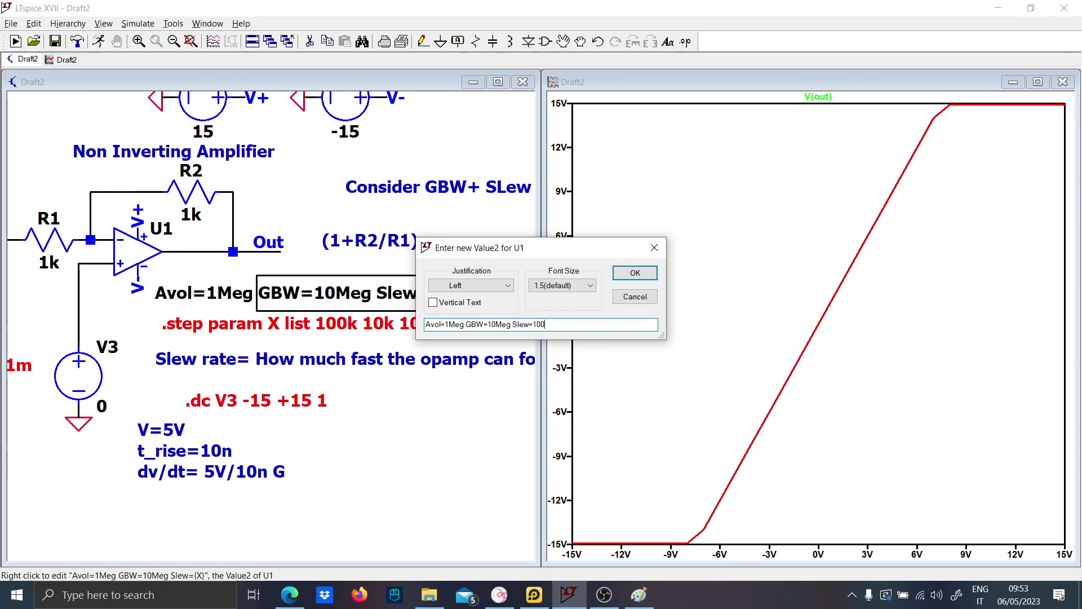
{"action": "left_click_drag", "start_coordinate": [519, 253], "coordinate": [674, 179]}
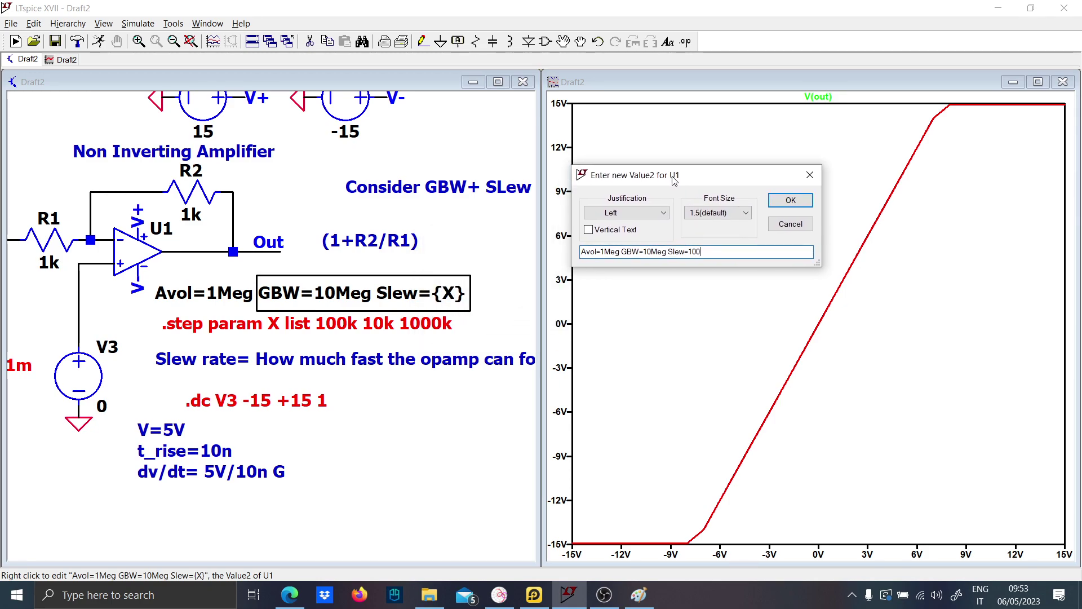
{"action": "type", "text": "00k"}
{"action": "key", "text": "Return"}
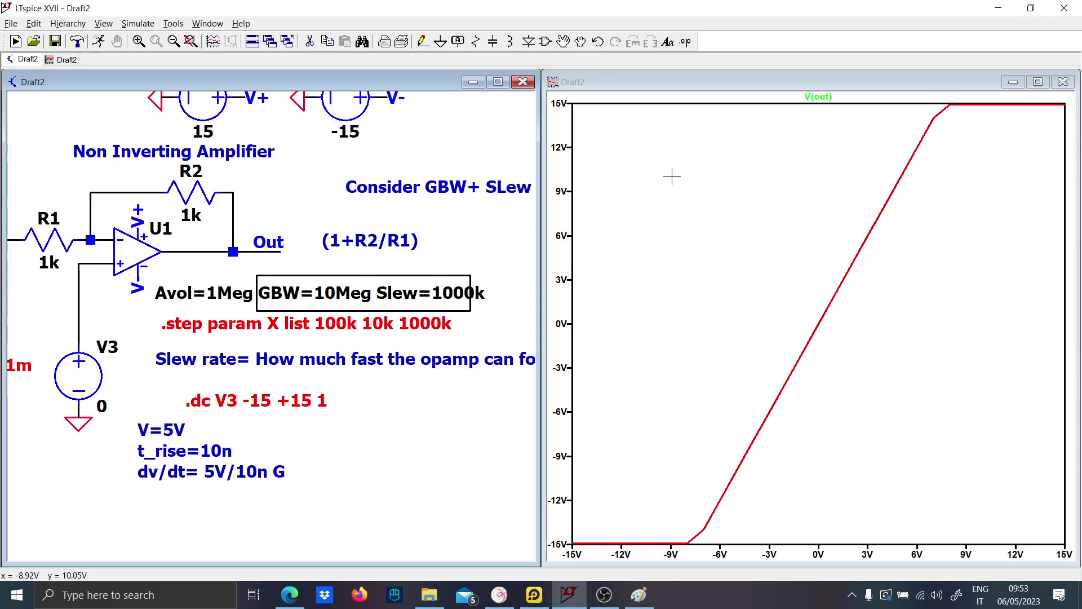
Step: Delete the .step param X list directive from the schematic
{"action": "left_click", "coordinate": [253, 328]}
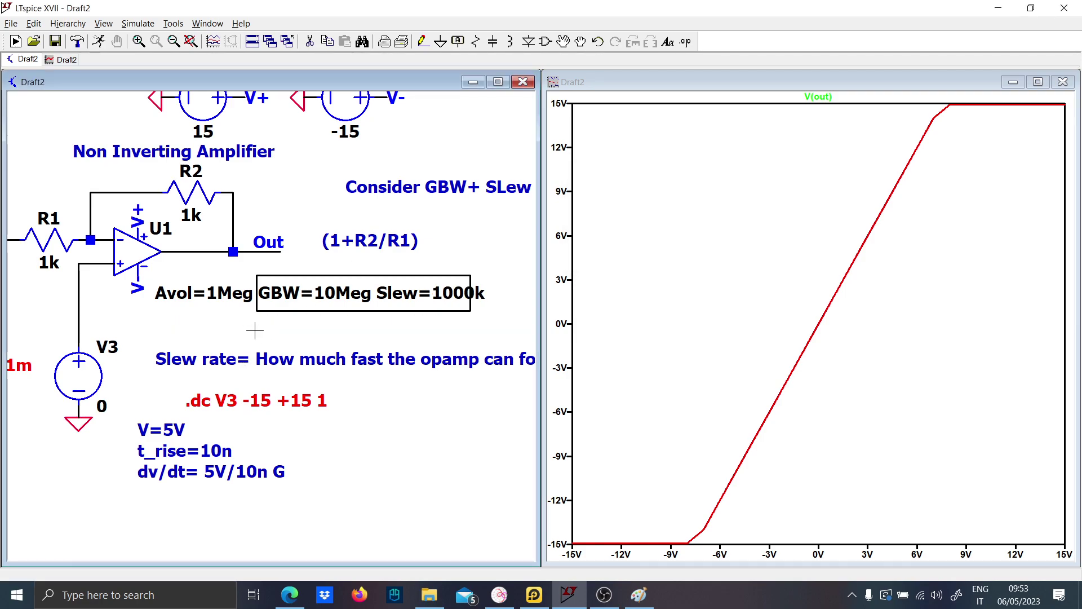
{"action": "scroll", "coordinate": [255, 330], "scroll_direction": "down", "scroll_amount": 2}
{"action": "left_click_drag", "start_coordinate": [228, 364], "coordinate": [263, 383]}
{"action": "right_click", "coordinate": [293, 405]}
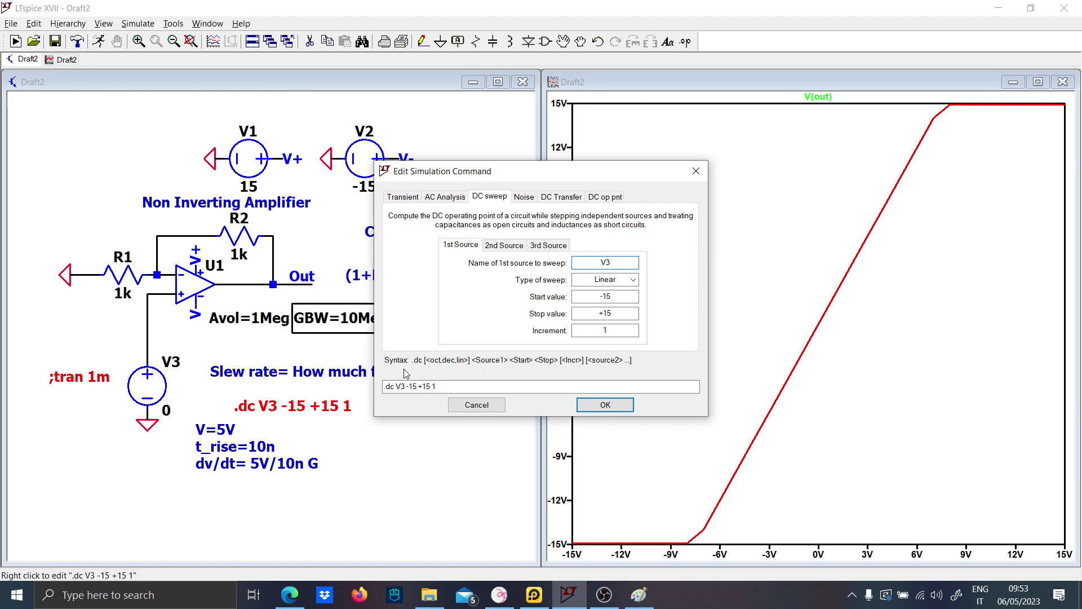
{"action": "key", "text": "Escape"}
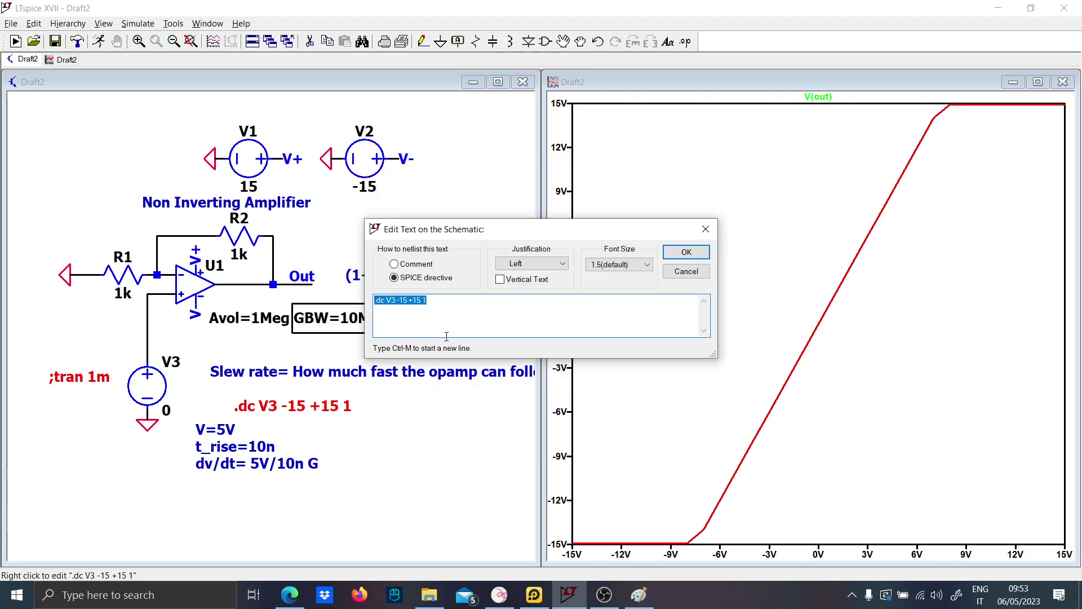
{"action": "key", "text": "Escape"}
Step: Run the .dc V3 -15 +15 1 analysis without the parameter stepping
{"action": "left_click", "coordinate": [98, 41]}
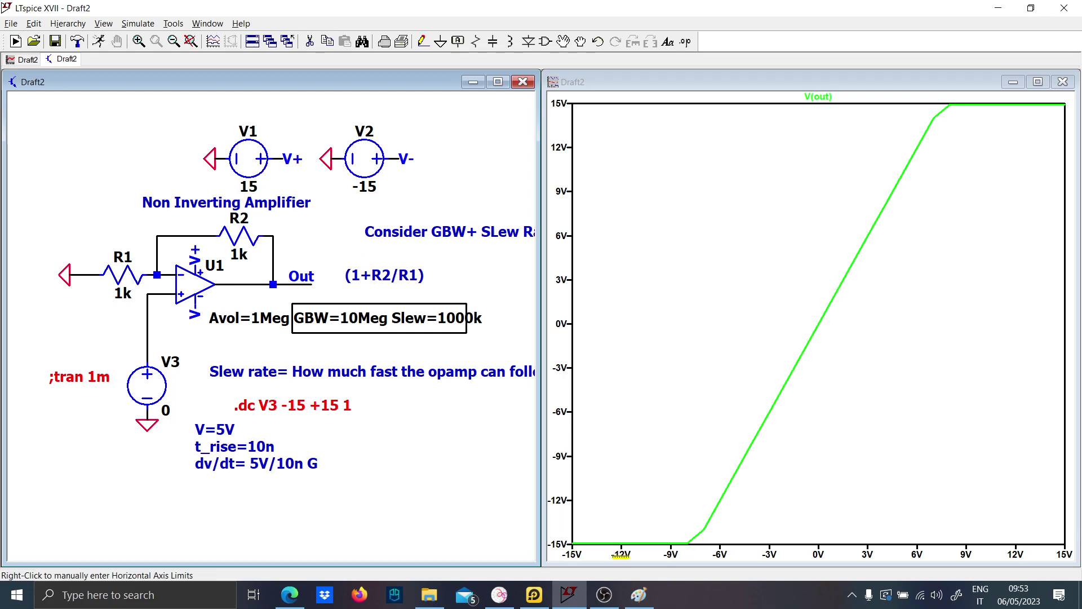
Step: Switch to Paint and handwrite the label "Non" with the gain formula G = (1 + R2/R1) below the existing sketches
{"action": "left_click", "coordinate": [639, 595]}
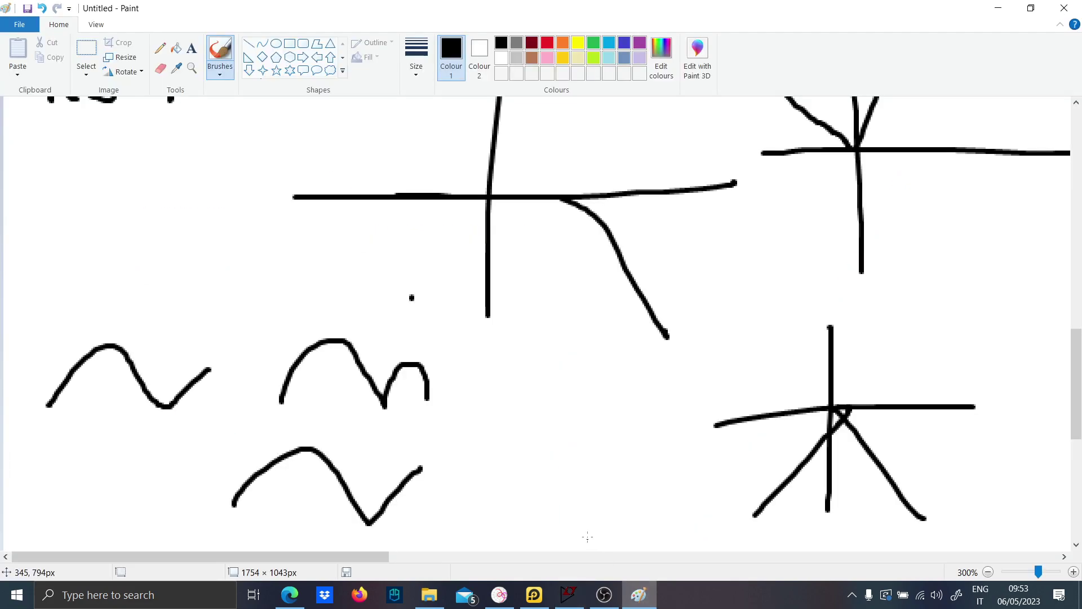
{"action": "scroll", "coordinate": [460, 413], "scroll_direction": "up", "scroll_amount": 2, "text": "ctrl"}
{"action": "mouse_move", "coordinate": [25, 268]}
{"action": "left_mouse_down"}
{"action": "mouse_move", "coordinate": [52, 228]}
{"action": "mouse_move", "coordinate": [97, 237]}
{"action": "mouse_move", "coordinate": [121, 258]}
{"action": "left_mouse_up"}
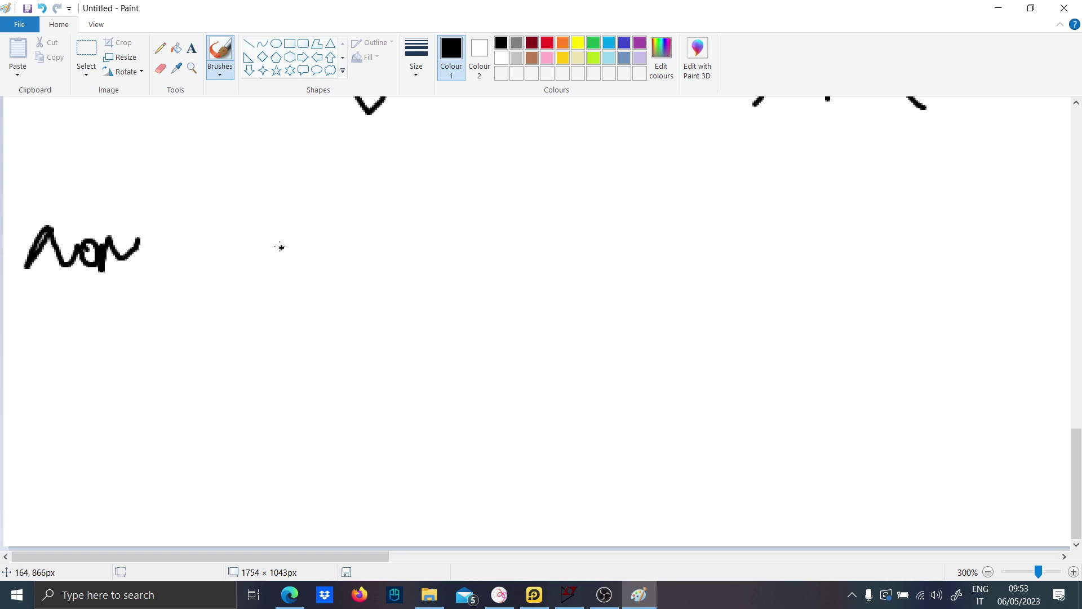
{"action": "mouse_move", "coordinate": [292, 235]}
{"action": "left_mouse_down"}
{"action": "mouse_move", "coordinate": [284, 289]}
{"action": "mouse_move", "coordinate": [281, 273]}
{"action": "left_mouse_up"}
{"action": "left_click_drag", "start_coordinate": [333, 279], "coordinate": [346, 279]}
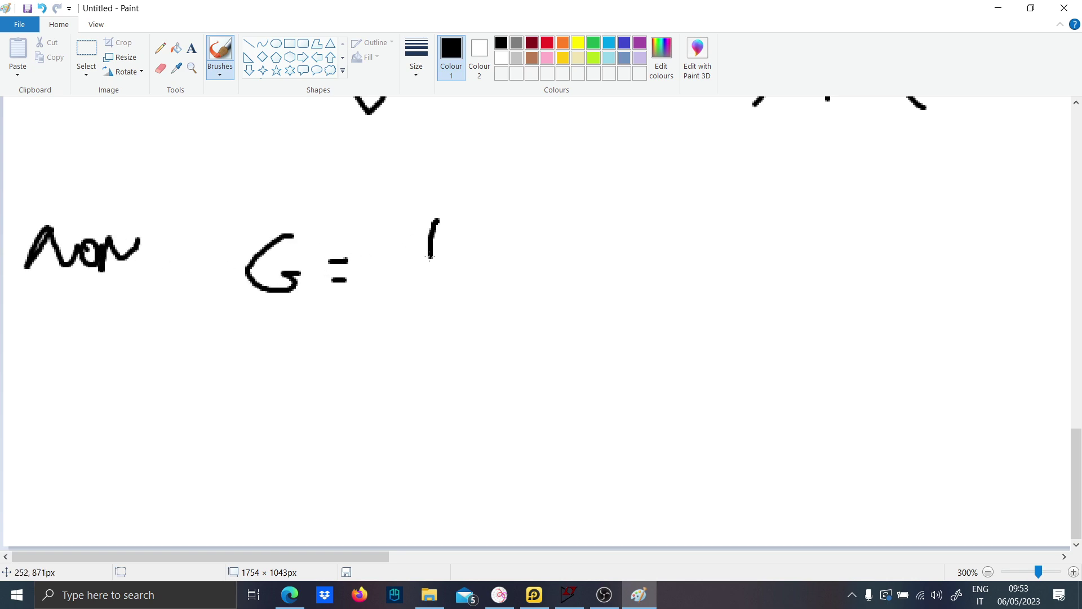
{"action": "left_click_drag", "start_coordinate": [430, 257], "coordinate": [444, 307]}
{"action": "left_click_drag", "start_coordinate": [458, 280], "coordinate": [475, 289]}
{"action": "left_click_drag", "start_coordinate": [593, 260], "coordinate": [665, 274]}
{"action": "left_click_drag", "start_coordinate": [603, 337], "coordinate": [641, 340]}
{"action": "left_click_drag", "start_coordinate": [647, 324], "coordinate": [648, 341]}
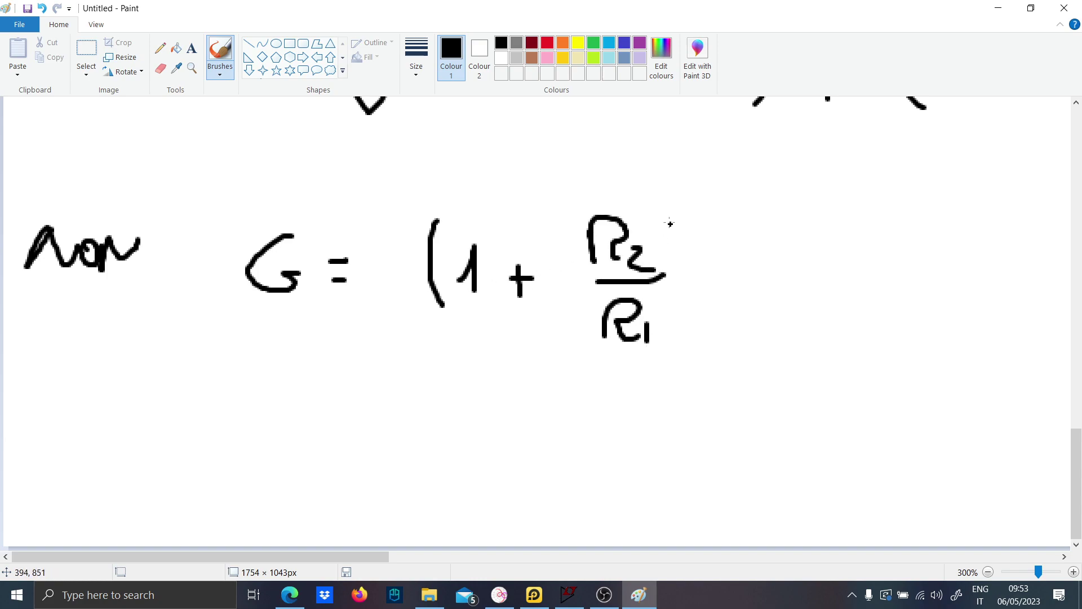
{"action": "left_click_drag", "start_coordinate": [667, 213], "coordinate": [658, 342]}
Step: Switch back to LTspice and delete the wire between V3 and U1's non-inverting input, plus R1's ground connection
{"action": "left_click", "coordinate": [637, 597]}
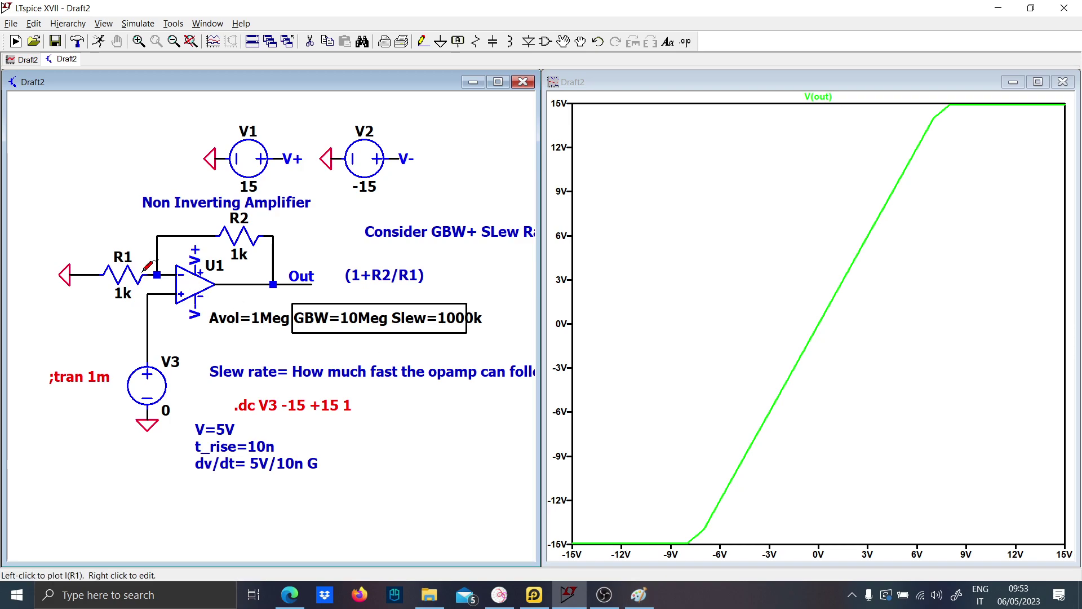
{"action": "key", "text": "Delete"}
{"action": "left_click", "coordinate": [157, 295]}
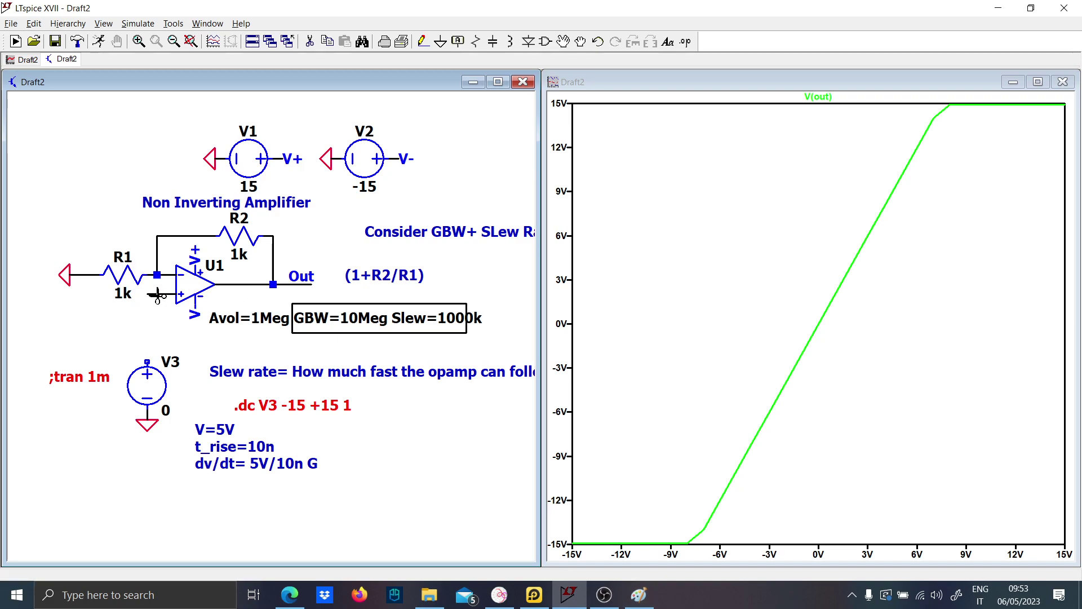
{"action": "left_click", "coordinate": [75, 278]}
{"action": "key", "text": "Escape"}
{"action": "left_click", "coordinate": [68, 279]}
Step: Move source V3 together with its ground to a spot below and left of R1's free end
{"action": "key", "text": "F7"}
{"action": "left_click", "coordinate": [147, 386]}
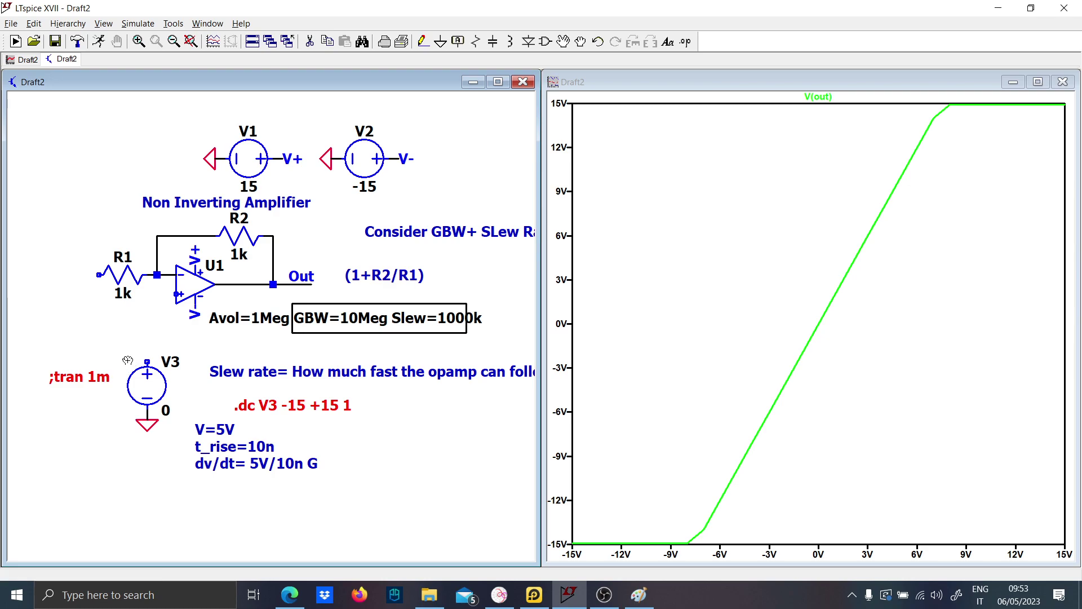
{"action": "left_click", "coordinate": [89, 328]}
{"action": "key", "text": "Escape"}
Step: Wire V3's positive terminal to R1 and connect U1's non-inverting input to a new ground symbol
{"action": "key", "text": "F3"}
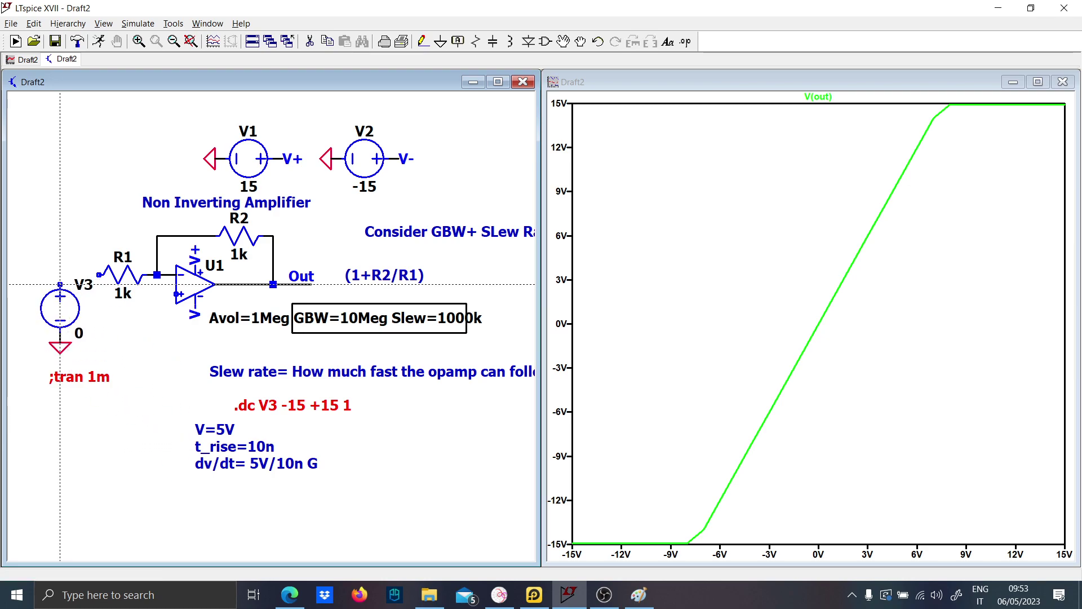
{"action": "left_click", "coordinate": [60, 284]}
{"action": "left_click", "coordinate": [99, 275]}
{"action": "left_click", "coordinate": [178, 294]}
{"action": "left_click", "coordinate": [156, 341]}
{"action": "key", "text": "g"}
{"action": "left_click", "coordinate": [157, 341]}
{"action": "key", "text": "Escape"}
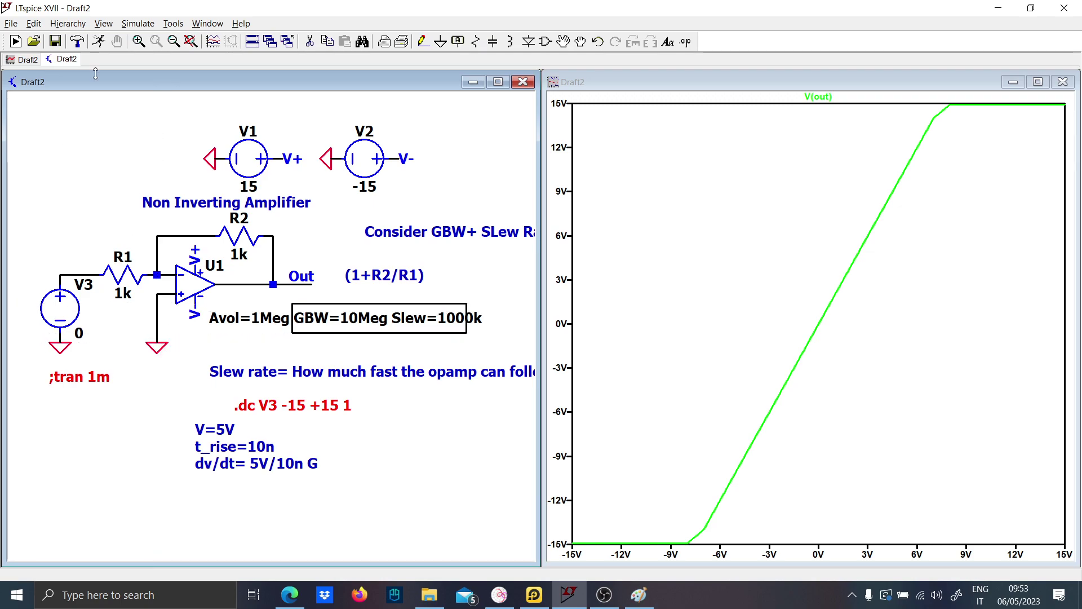
Step: Run the DC sweep on the rewired circuit, and set the V3 sweep range to -20 through 20
{"action": "left_click", "coordinate": [106, 44]}
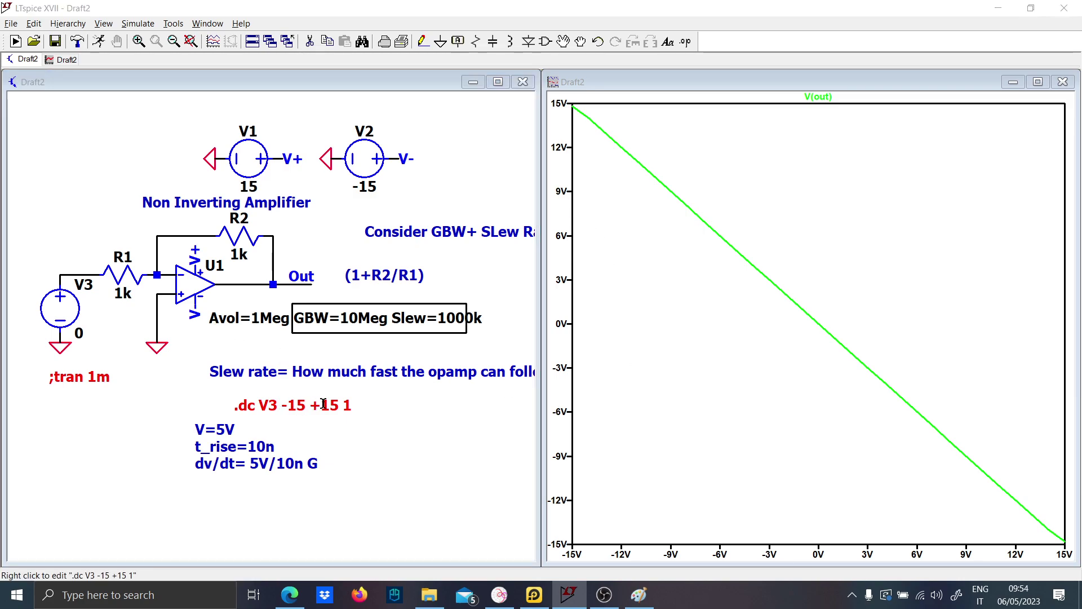
{"action": "right_click", "coordinate": [344, 404]}
{"action": "double_click", "coordinate": [606, 295]}
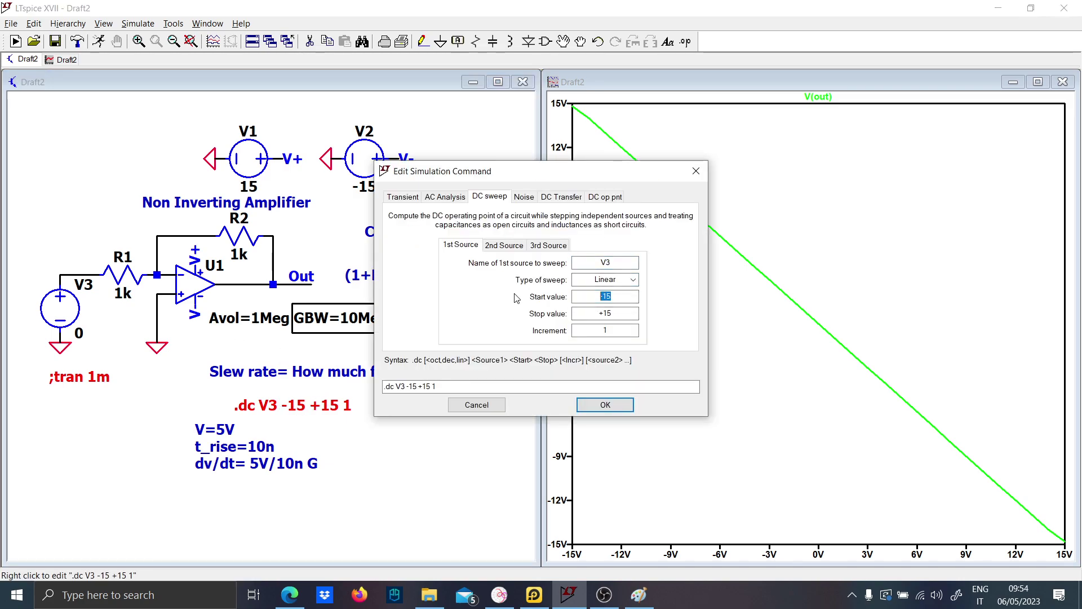
{"action": "type", "text": "-20"}
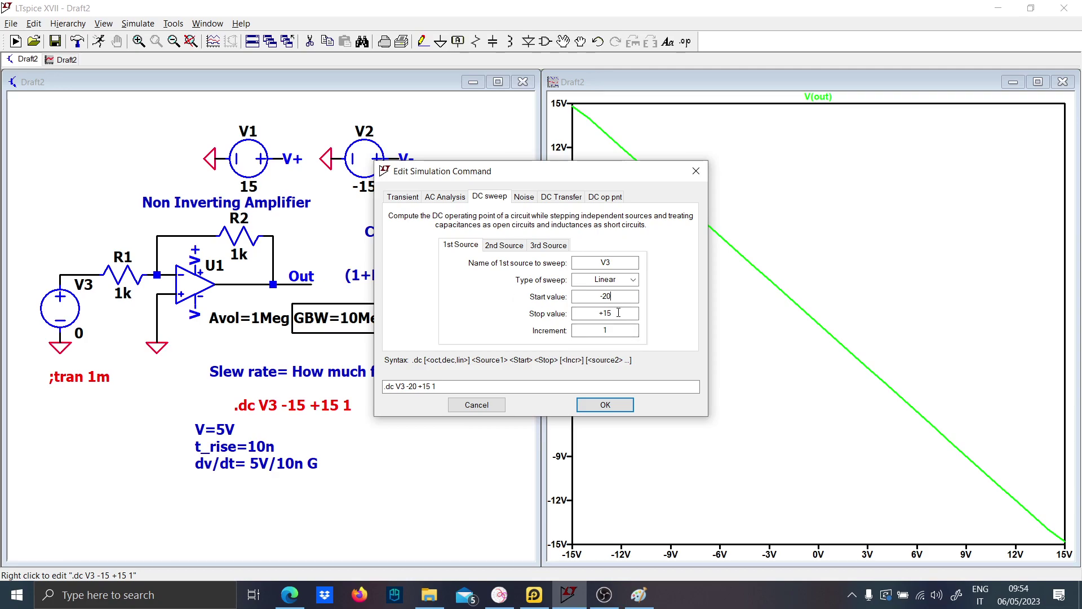
{"action": "left_click_drag", "start_coordinate": [618, 312], "coordinate": [478, 312]}
{"action": "type", "text": "20"}
{"action": "key", "text": "Return"}
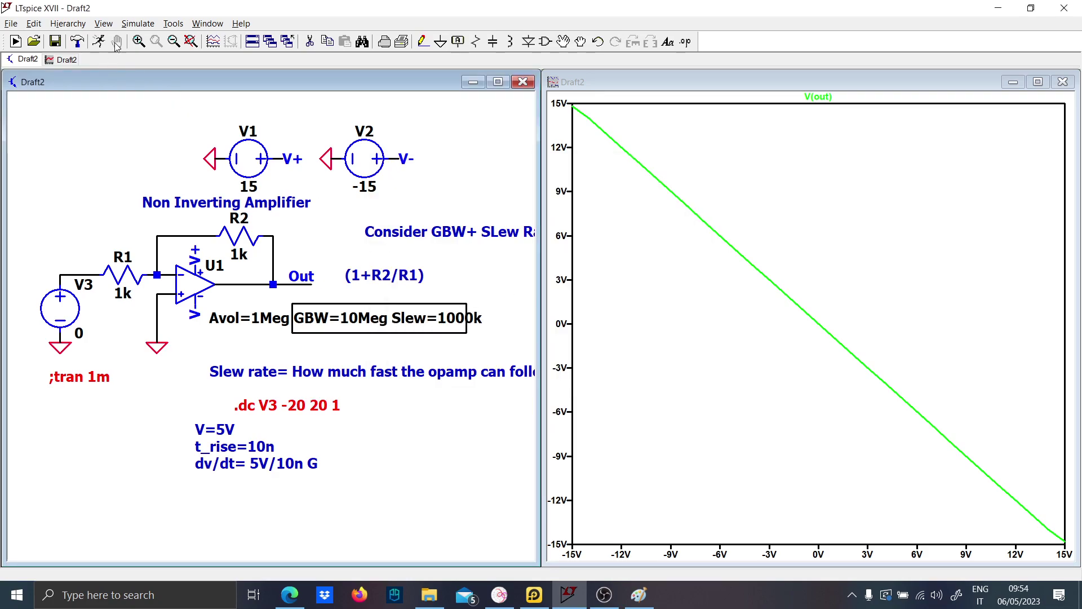
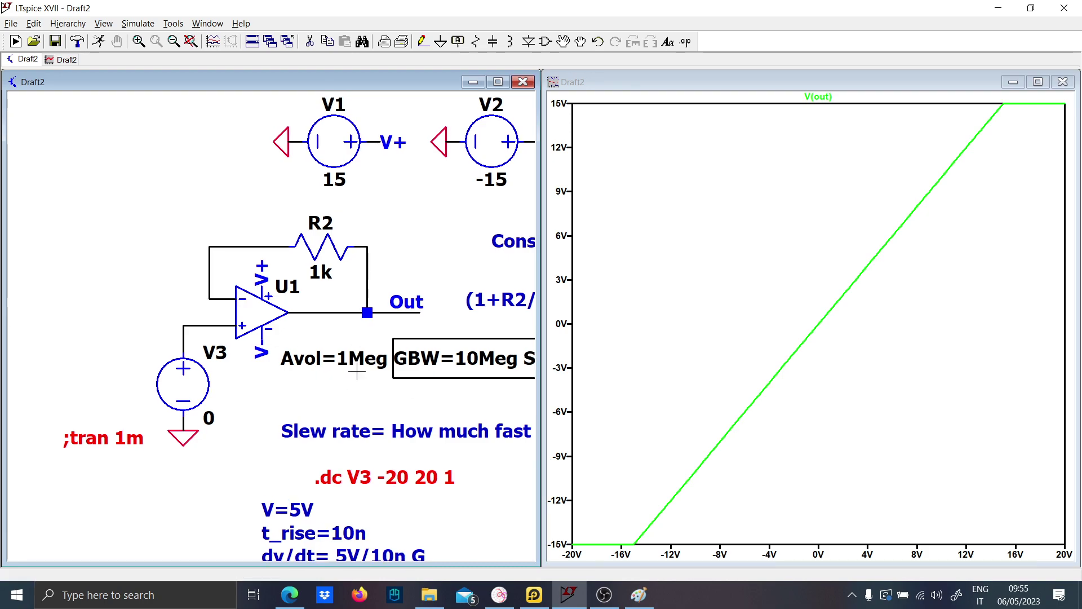
Step: Add the comment text "Impedeance" to the schematic, above and to the left of source V3
{"action": "left_click_drag", "start_coordinate": [346, 378], "coordinate": [379, 330]}
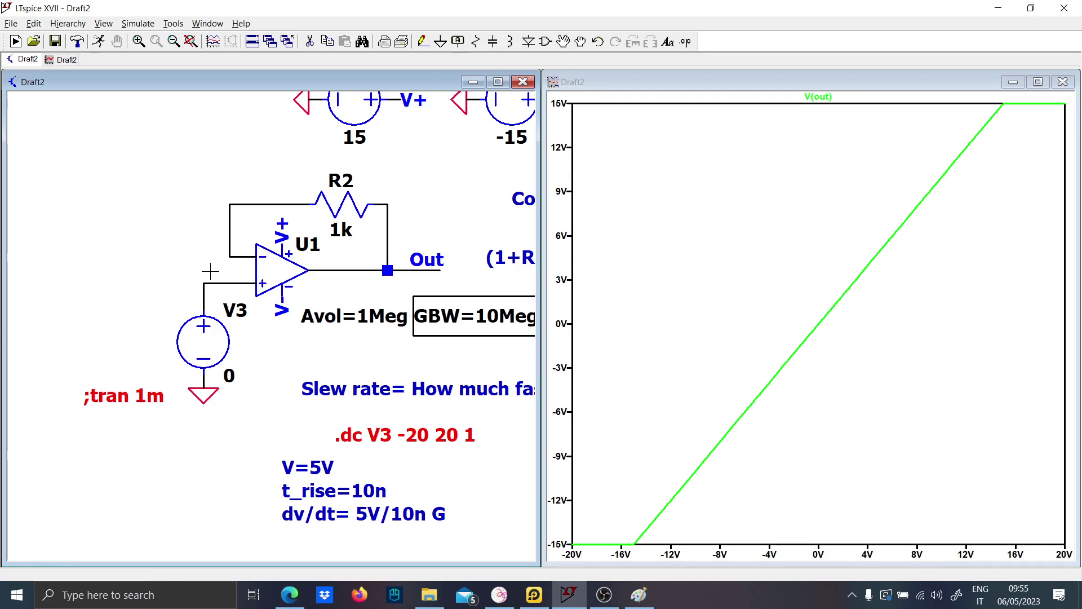
{"action": "left_click_drag", "start_coordinate": [210, 271], "coordinate": [265, 260]}
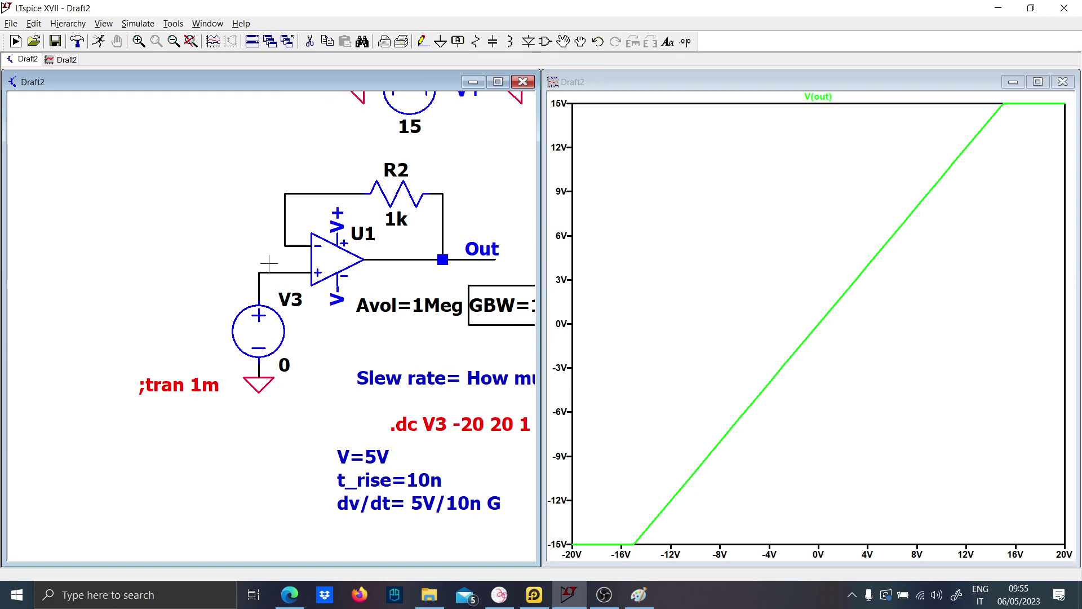
{"action": "key", "text": "F5"}
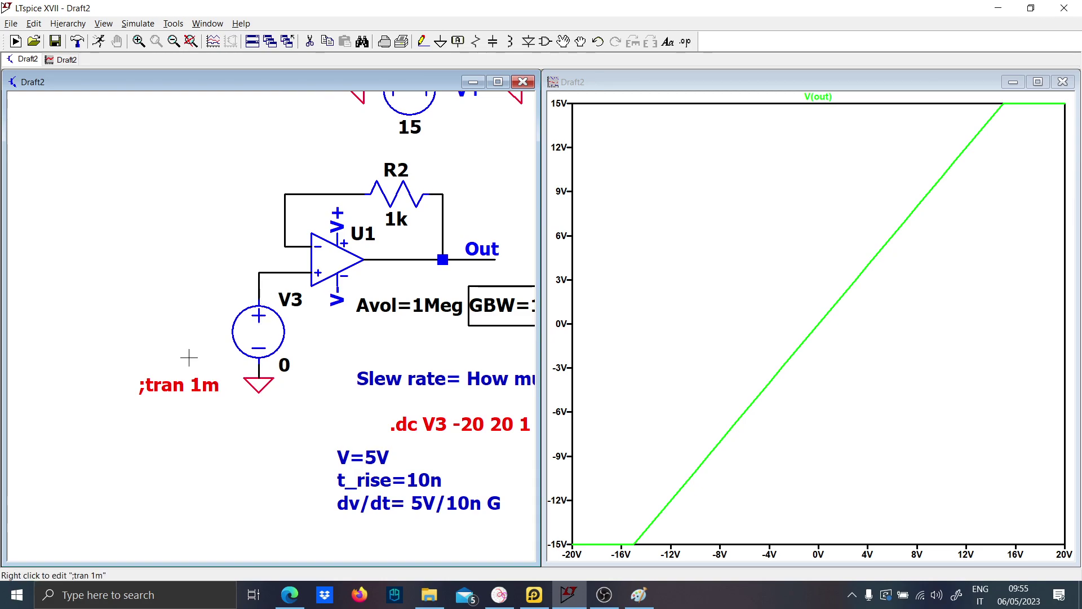
{"action": "type", "text": "t"}
{"action": "type", "text": "I"}
{"action": "key", "text": "Caps_Lock"}
{"action": "type", "text": "m"}
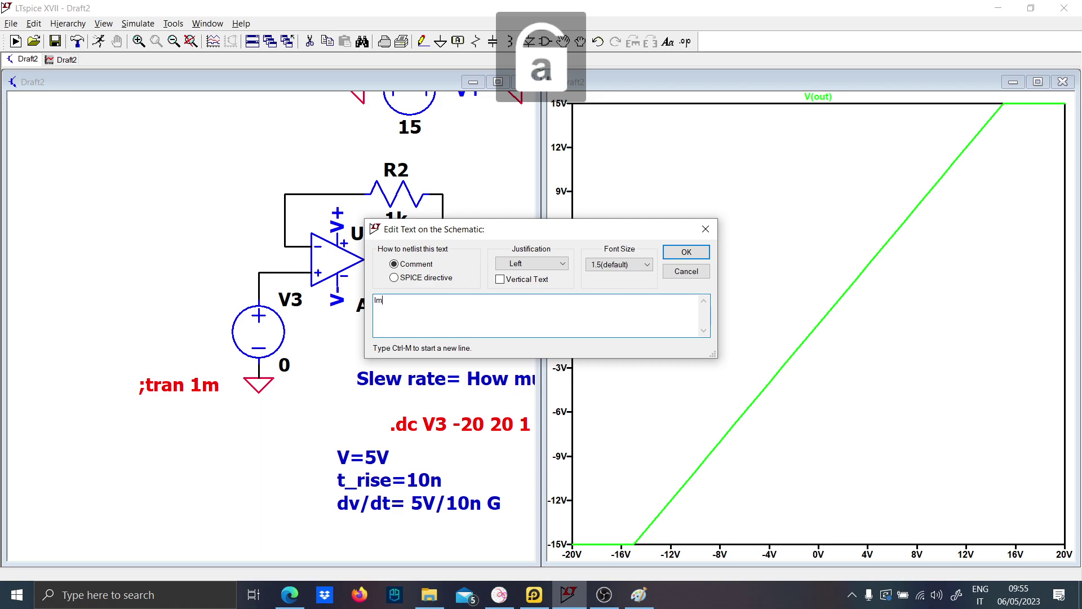
{"action": "type", "text": "pedeance"}
{"action": "key", "text": "Return"}
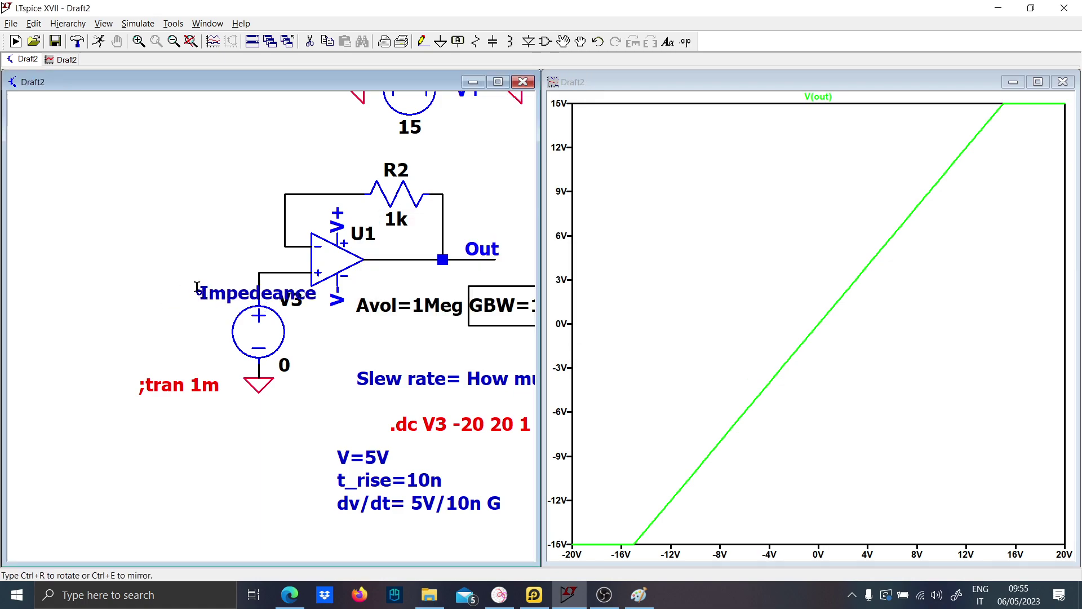
{"action": "left_click", "coordinate": [101, 169]}
Step: Replace source V3 and its ground with a new voltage source wired to U1's non-inverting input
{"action": "key", "text": "Delete"}
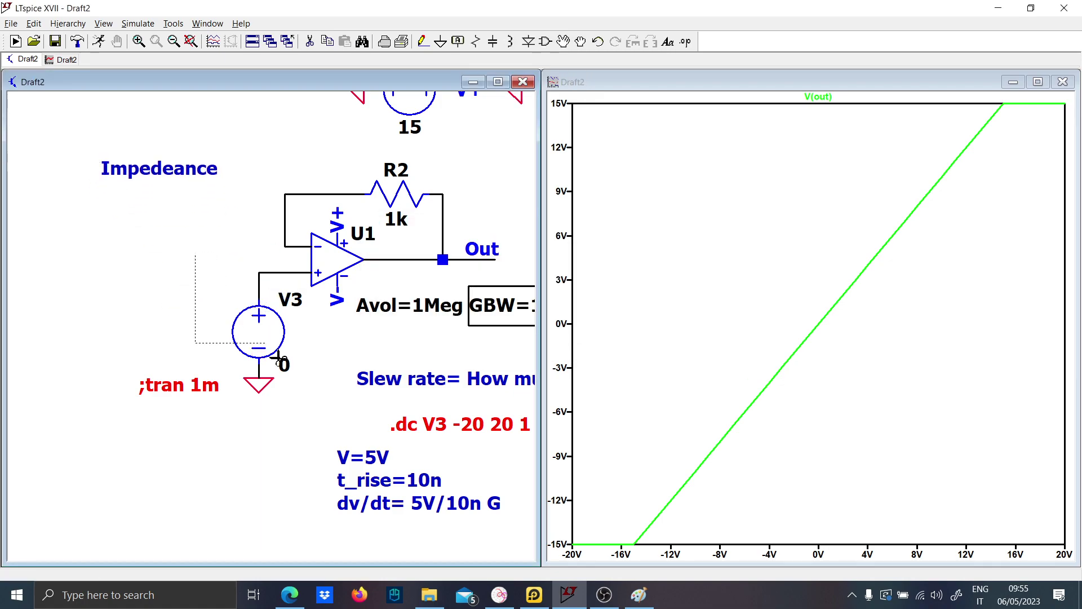
{"action": "left_click_drag", "start_coordinate": [278, 358], "coordinate": [308, 411]}
{"action": "key", "text": "F2"}
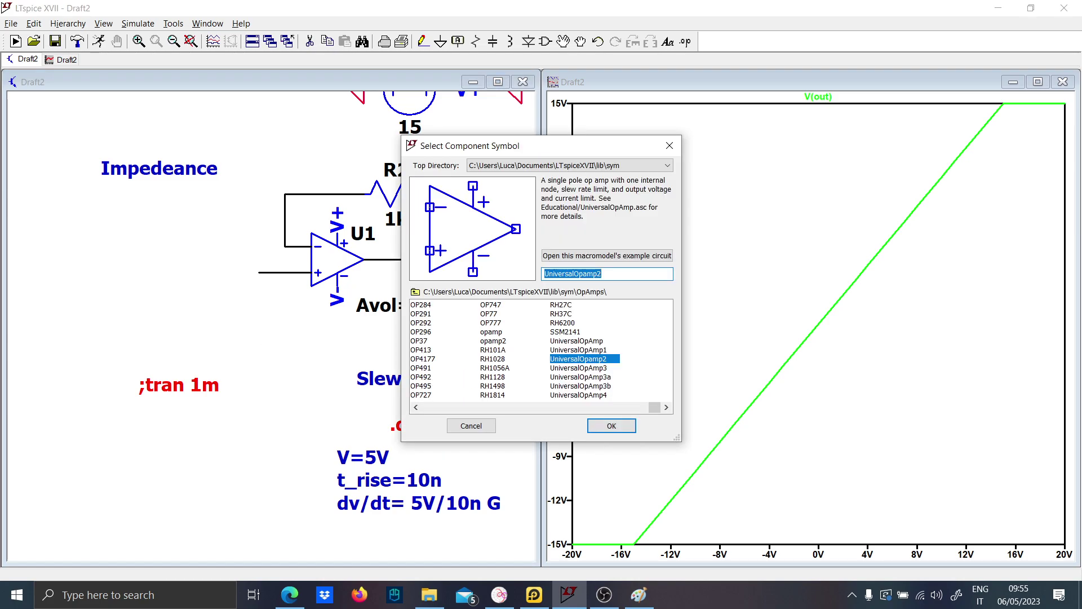
{"action": "type", "text": "voltage"}
{"action": "key", "text": "Return"}
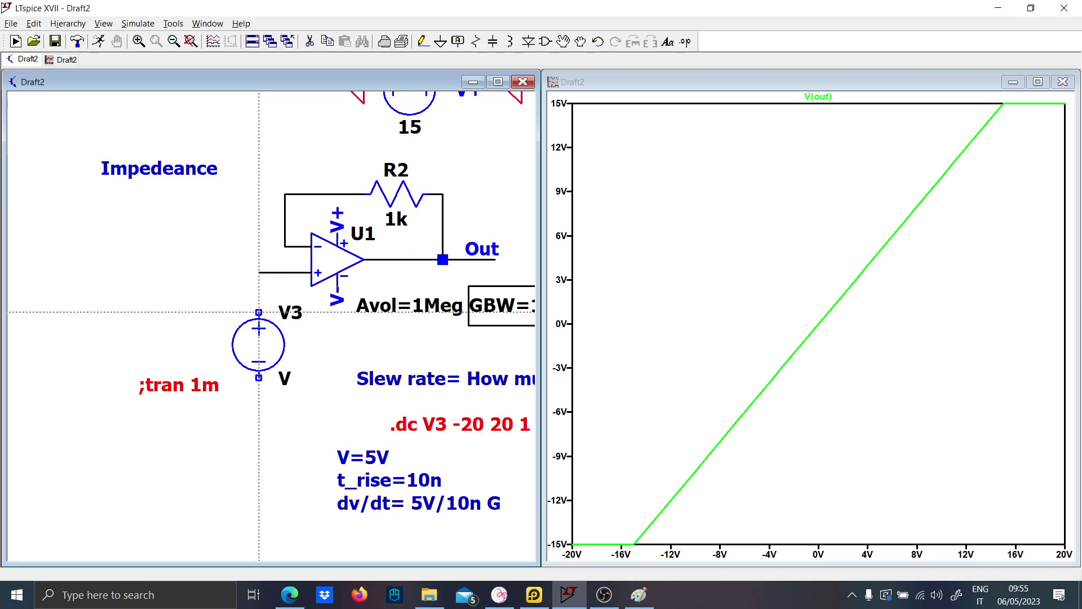
{"action": "left_click", "coordinate": [259, 312]}
{"action": "left_click", "coordinate": [258, 273]}
{"action": "key", "text": "Escape"}
Step: Turn the .dc V3 -20 20 1 sweep directive into a comment
{"action": "right_click", "coordinate": [456, 425]}
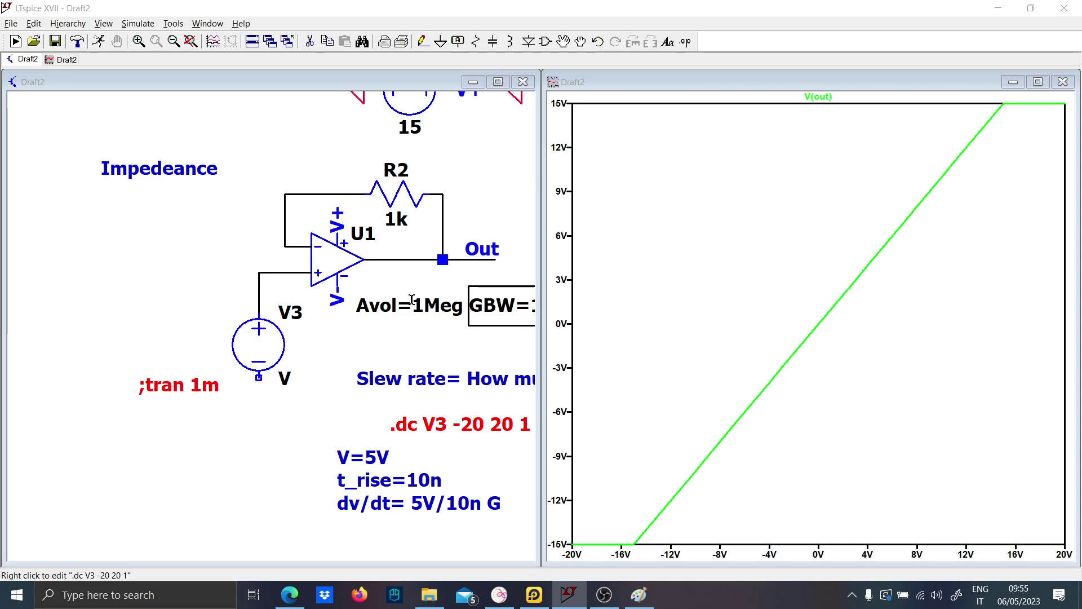
{"action": "right_click", "coordinate": [412, 299]}
{"action": "key", "text": "Escape"}
{"action": "left_click", "coordinate": [405, 268]}
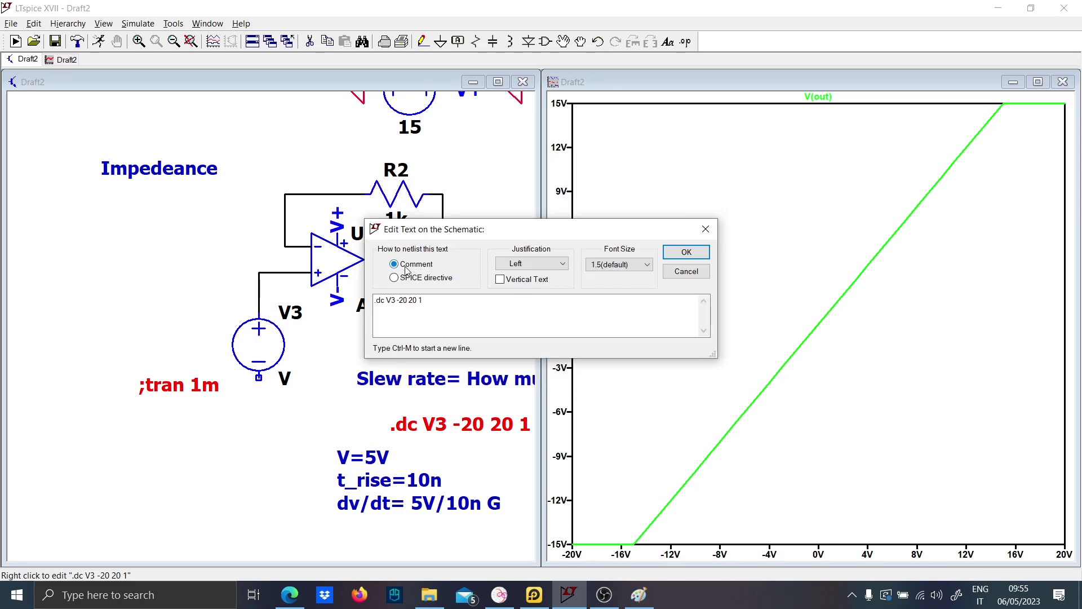
{"action": "key", "text": "Escape"}
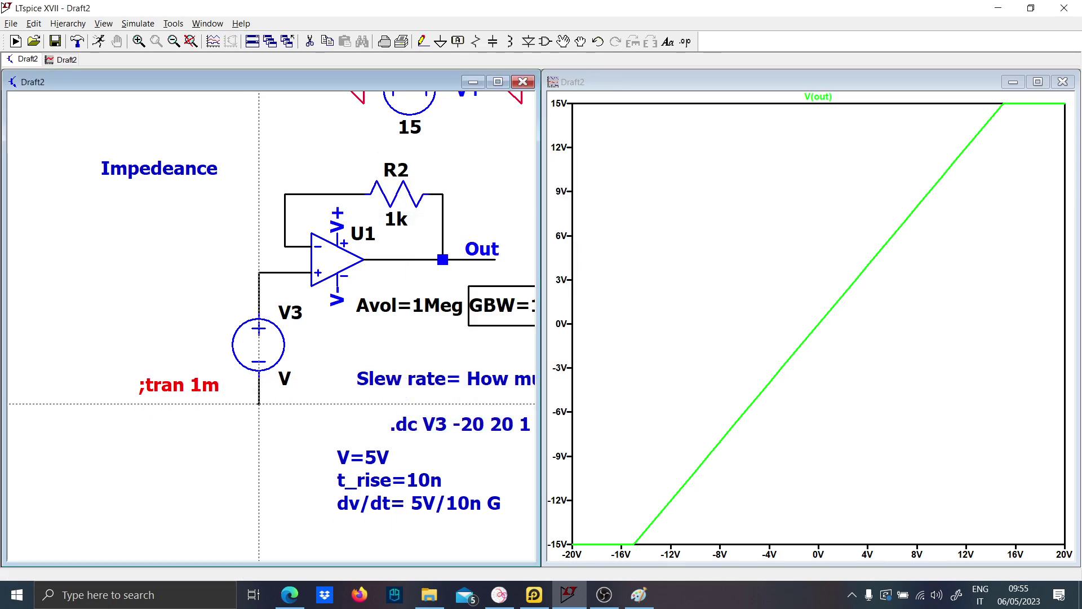
Step: Ground V3's negative terminal and set its function to none with a small-signal AC amplitude of 1
{"action": "left_click", "coordinate": [258, 402]}
{"action": "right_click", "coordinate": [264, 346]}
{"action": "left_click", "coordinate": [629, 320]}
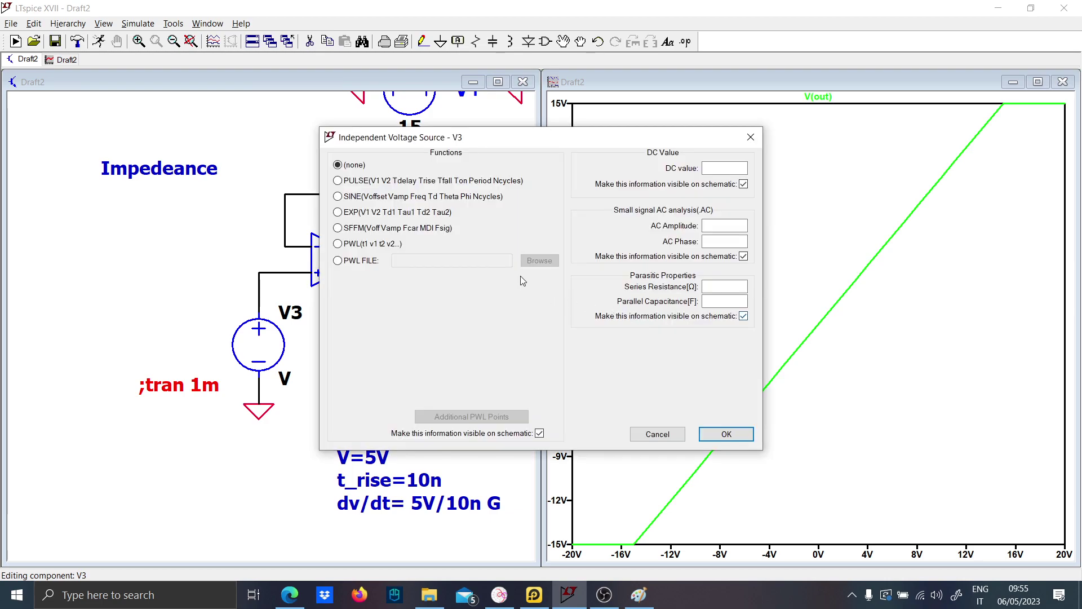
{"action": "left_click", "coordinate": [338, 196]}
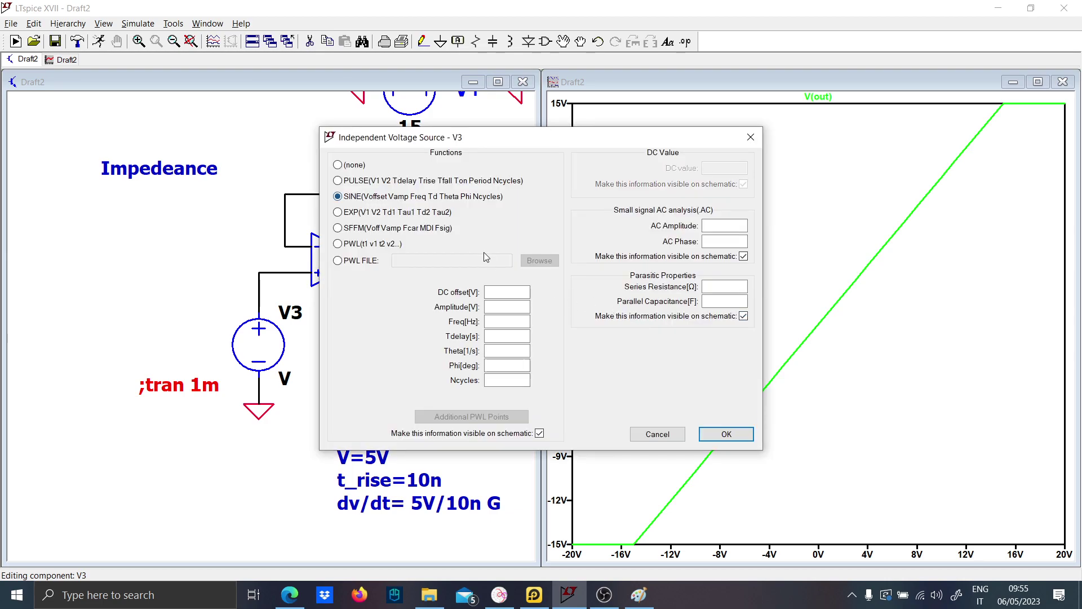
{"action": "left_click", "coordinate": [362, 168]}
{"action": "left_click", "coordinate": [724, 226]}
{"action": "type", "text": "1"}
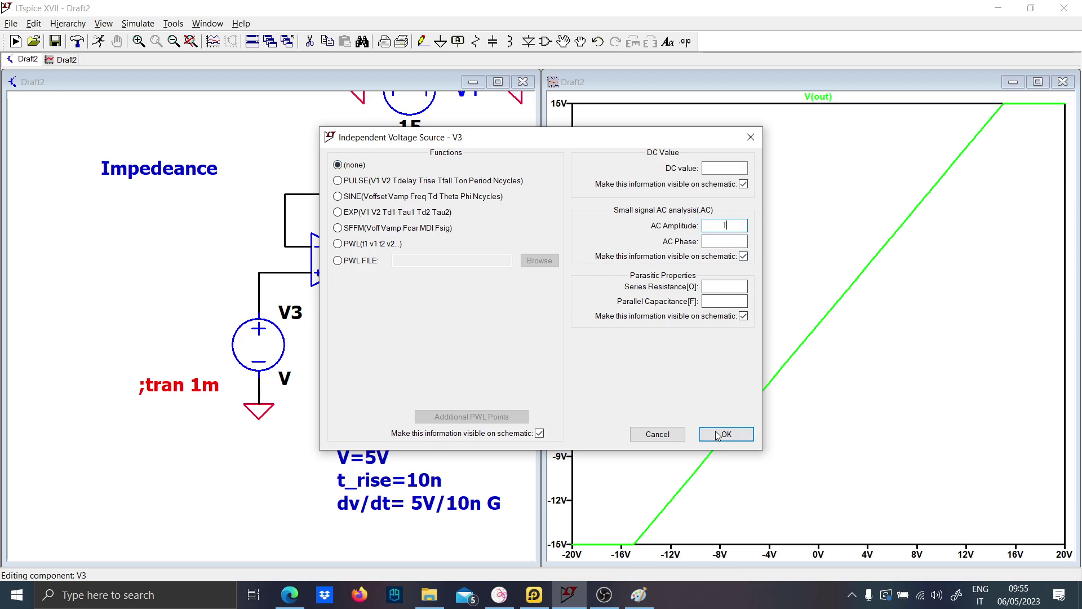
{"action": "left_click", "coordinate": [725, 434]}
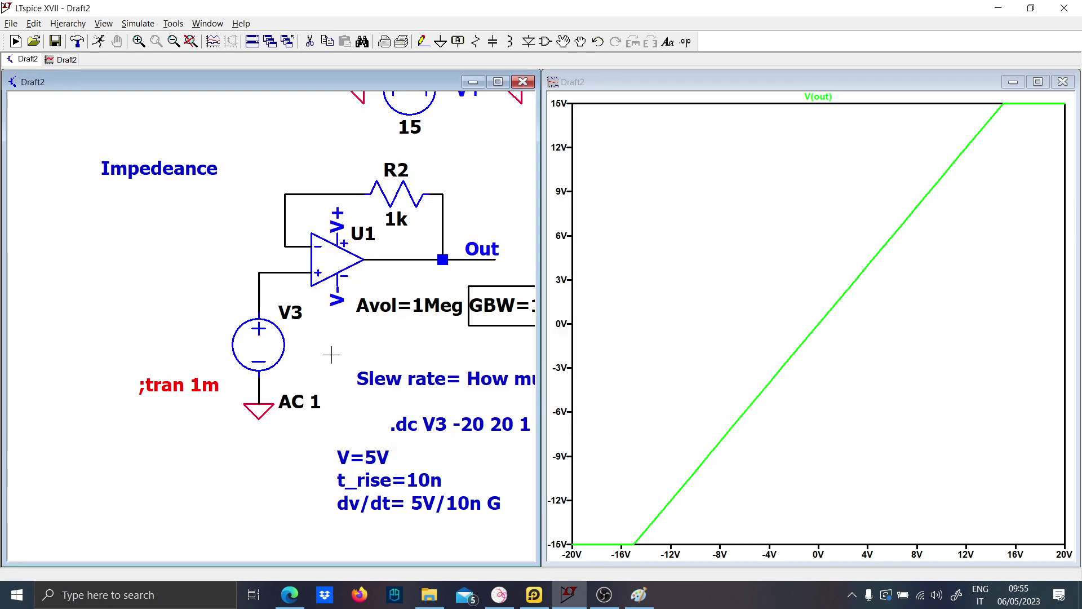
Step: Set up and run an AC analysis with a decade sweep, 100 points per decade, from 1m to 1G
{"action": "scroll", "coordinate": [331, 354], "scroll_direction": "down", "scroll_amount": 4}
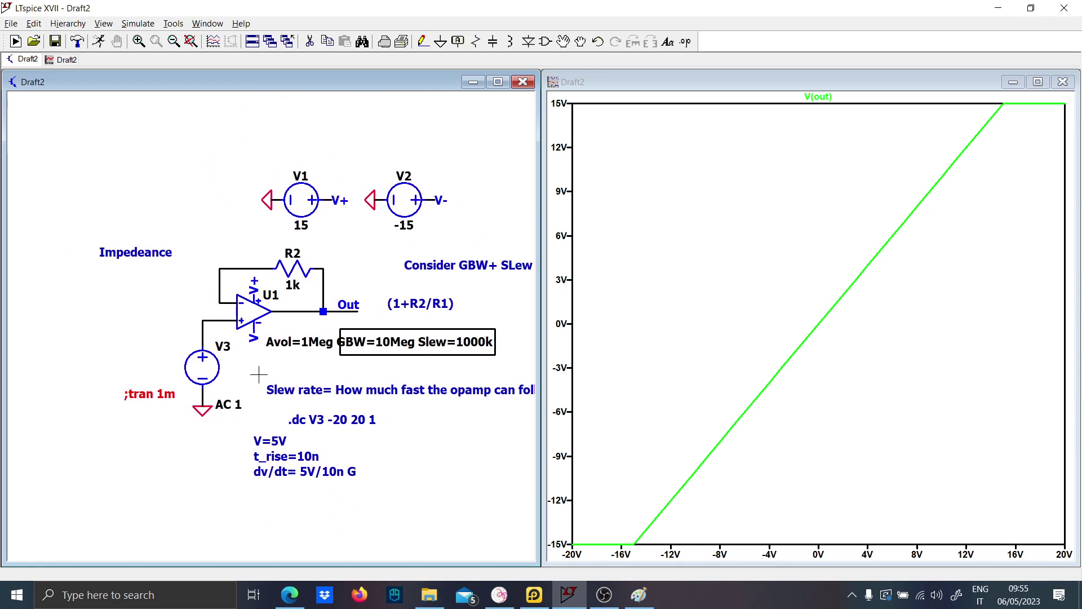
{"action": "scroll", "coordinate": [259, 373], "scroll_direction": "up", "scroll_amount": 2}
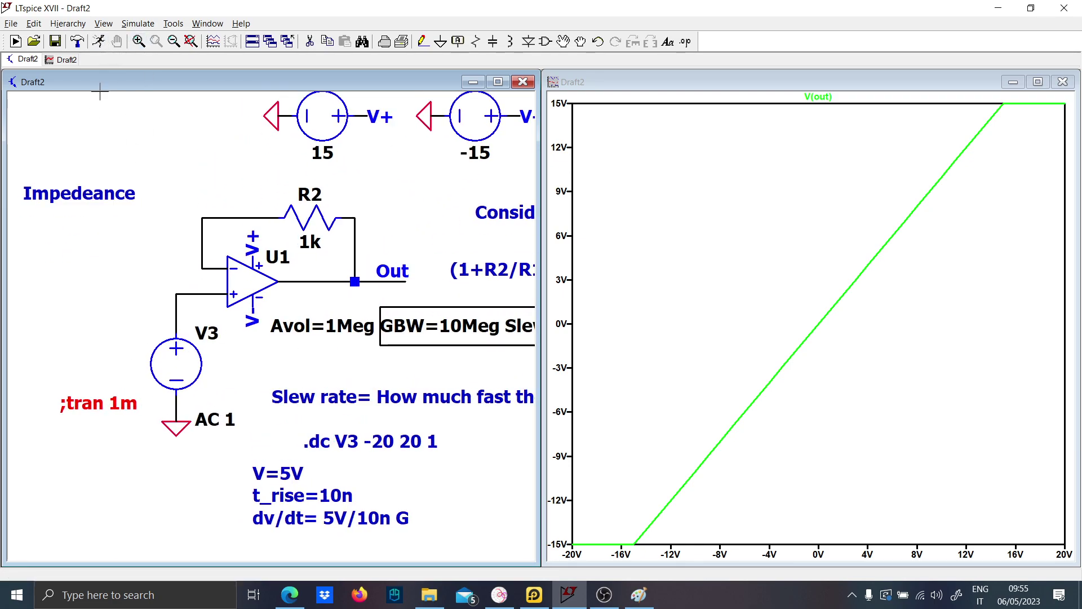
{"action": "left_click", "coordinate": [99, 41]}
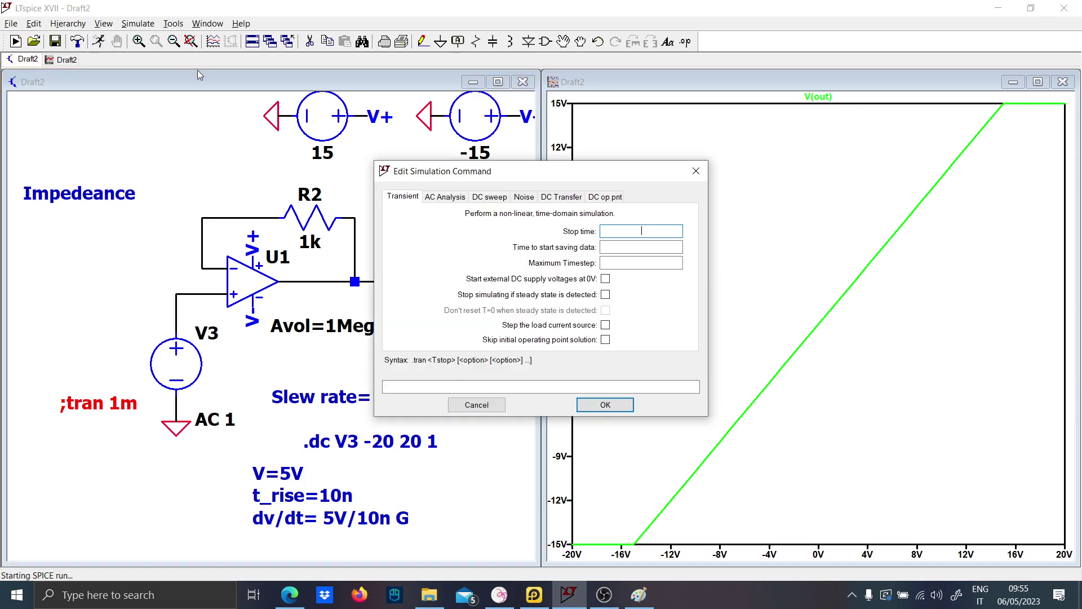
{"action": "left_click", "coordinate": [445, 203]}
{"action": "left_click", "coordinate": [591, 259]}
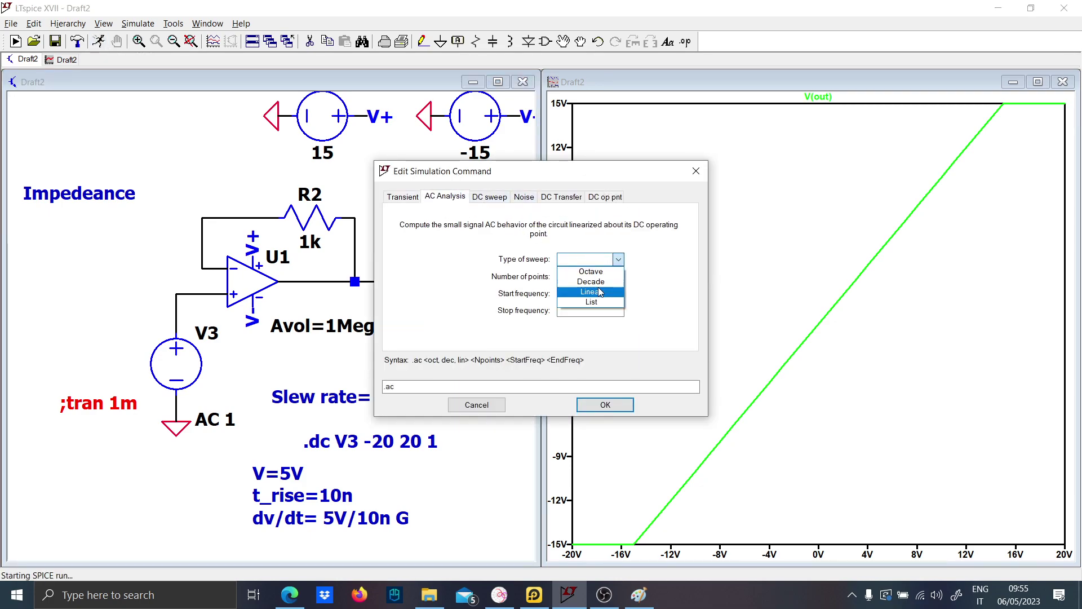
{"action": "left_click", "coordinate": [598, 276]}
{"action": "type", "text": "100 "}
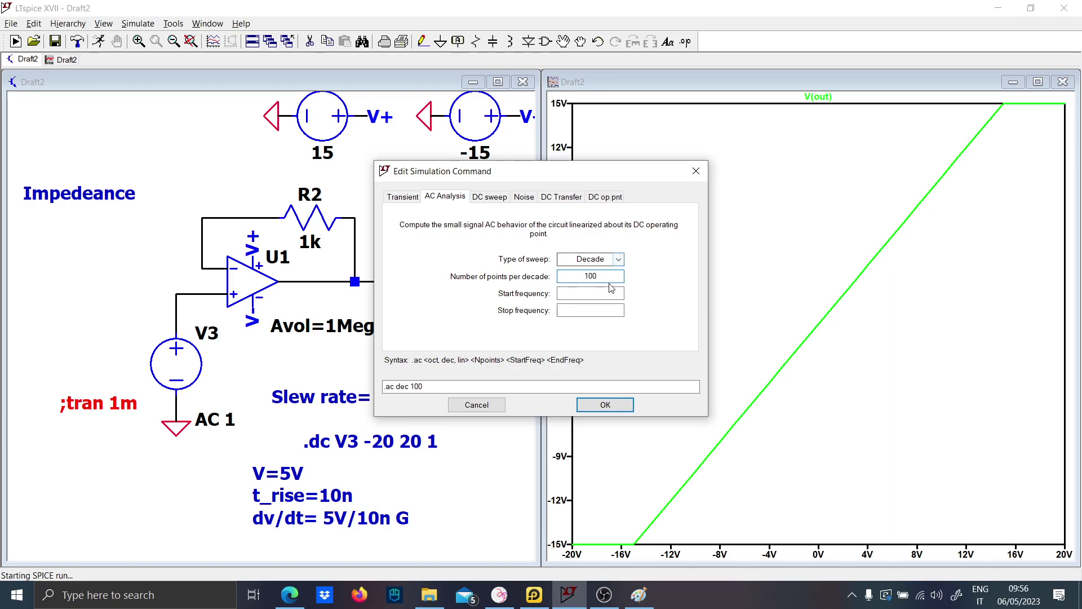
{"action": "type", "text": "1m"}
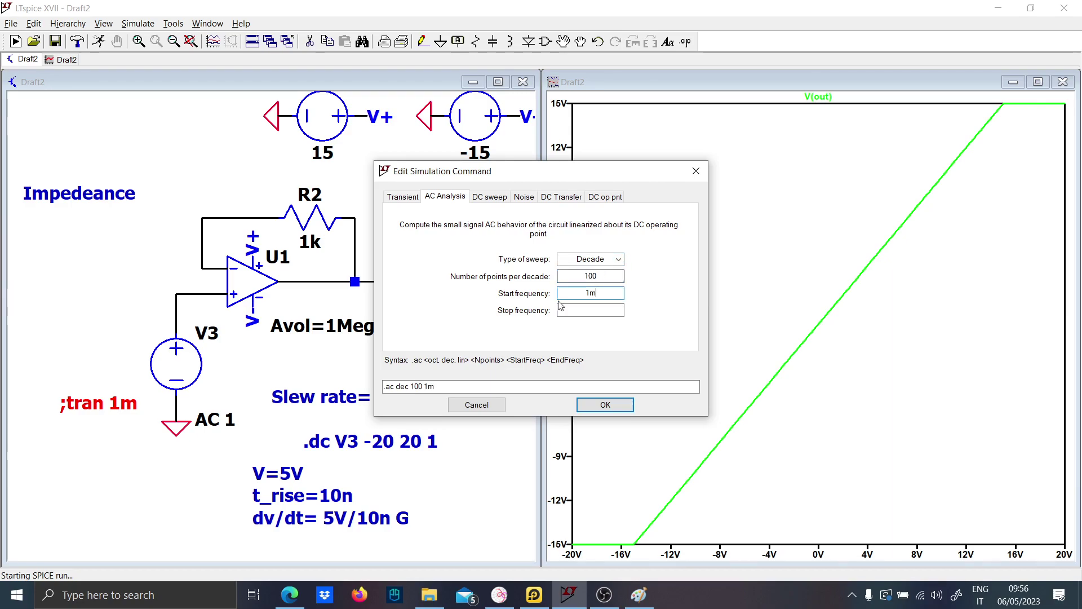
{"action": "left_click", "coordinate": [612, 308]}
{"action": "type", "text": "1G"}
{"action": "key", "text": "Return"}
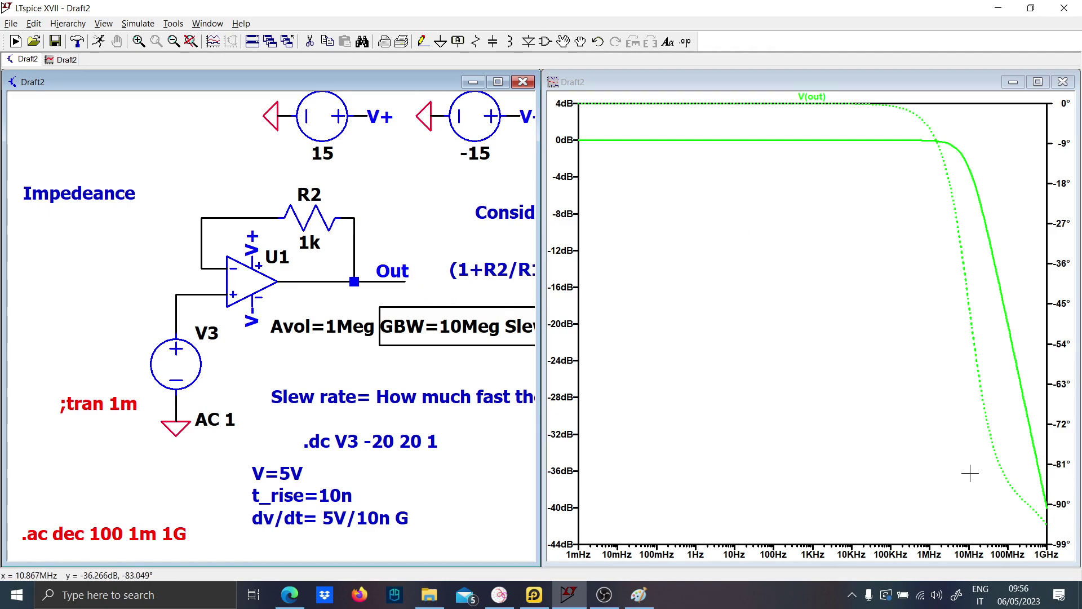
Step: Set U1's GBW to 1Meg and rerun the AC analysis
{"action": "left_click_drag", "start_coordinate": [389, 327], "coordinate": [261, 312]}
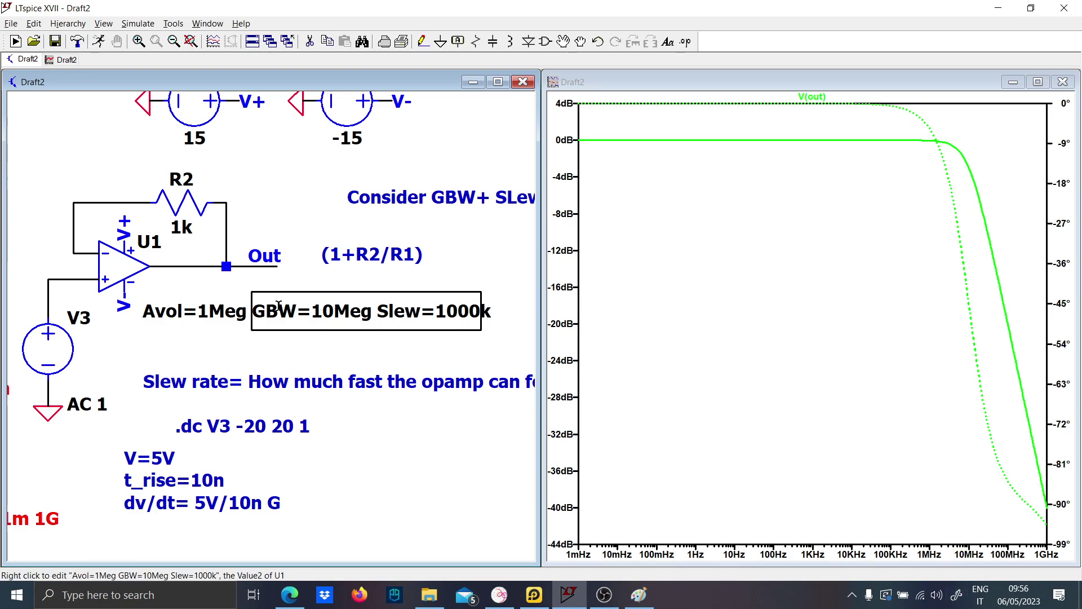
{"action": "right_click", "coordinate": [317, 304]}
{"action": "left_click", "coordinate": [704, 252]}
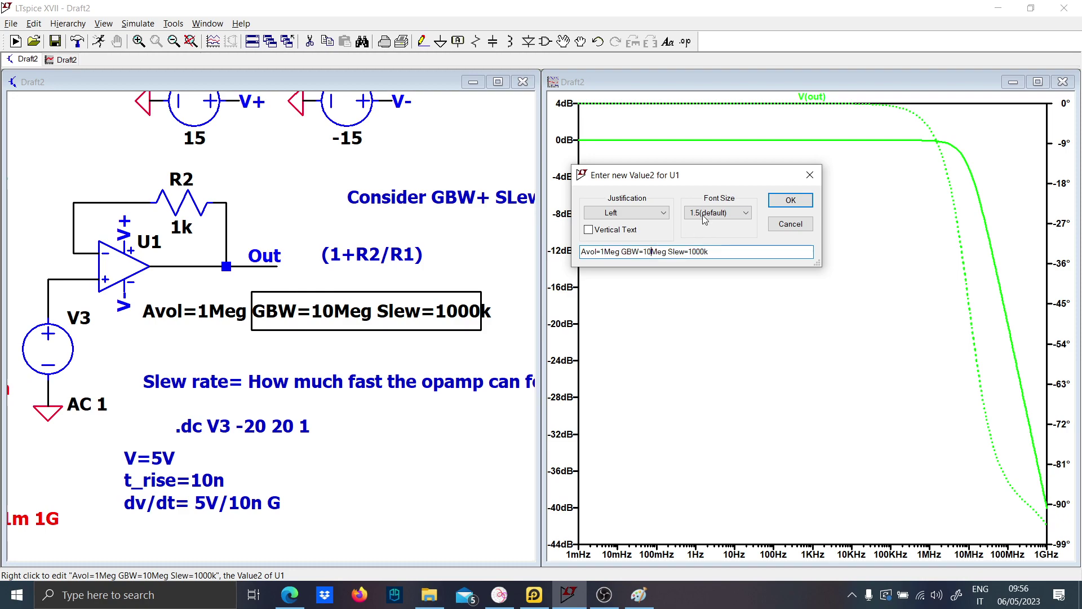
{"action": "key", "text": "BackSpace"}
{"action": "key", "text": "Return"}
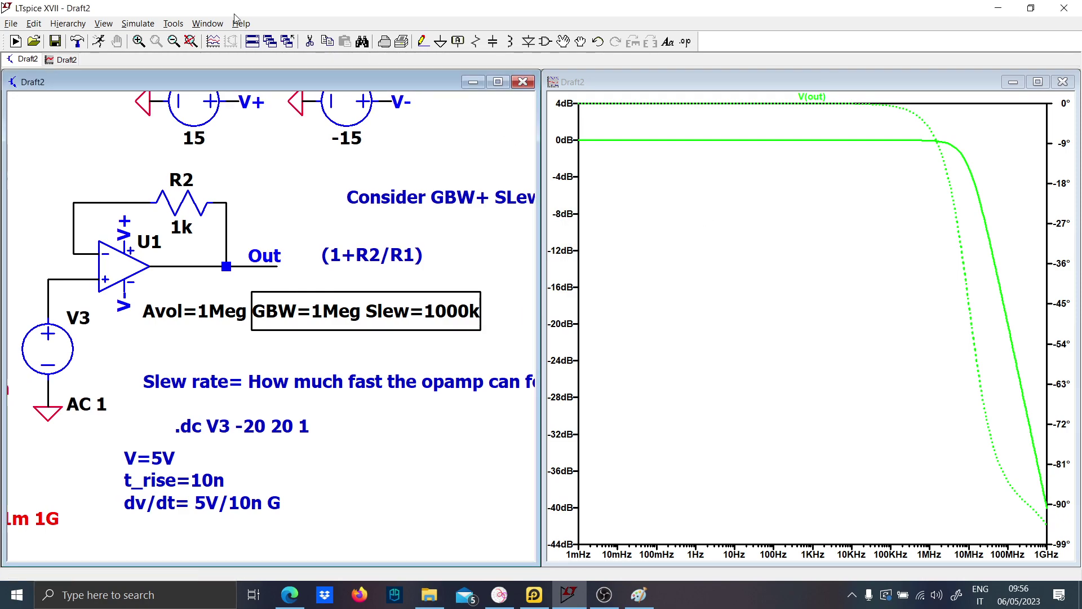
{"action": "left_click", "coordinate": [97, 40]}
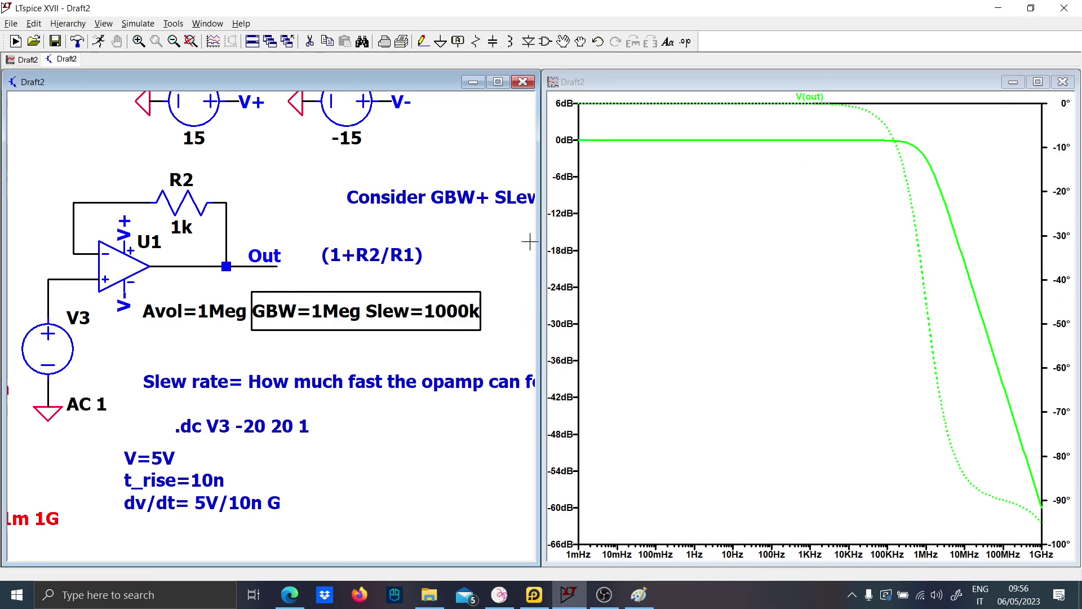
Step: Add the SPICE directive ".step param X list" to the schematic just below U1's parameter text
{"action": "key", "text": "s"}
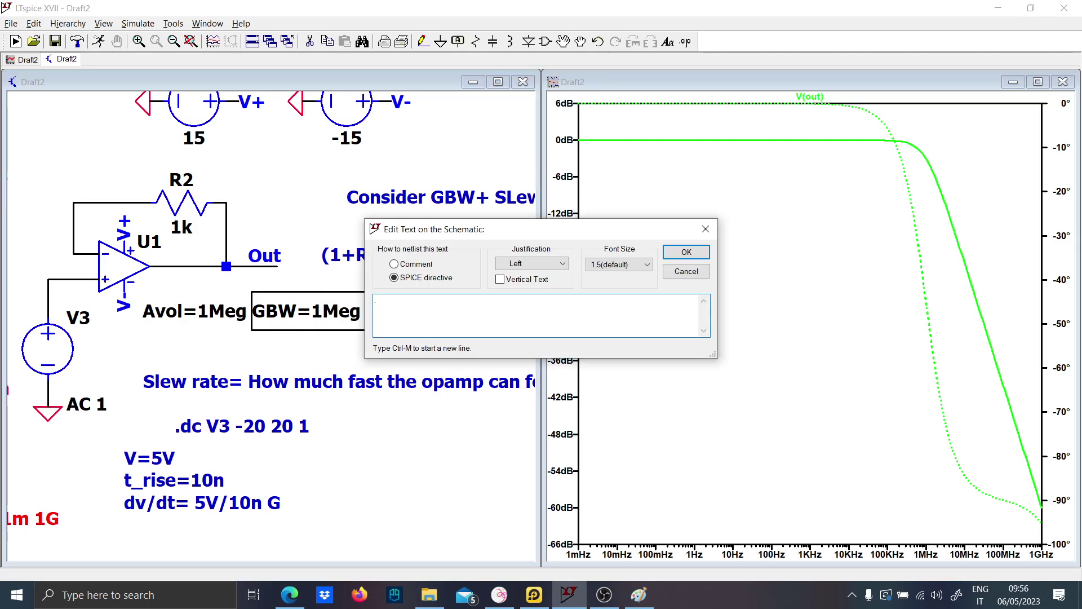
{"action": "type", "text": ".step param"}
{"action": "key", "text": "Caps_Lock"}
{"action": "type", "text": "X"}
{"action": "key", "text": "Caps_Lock"}
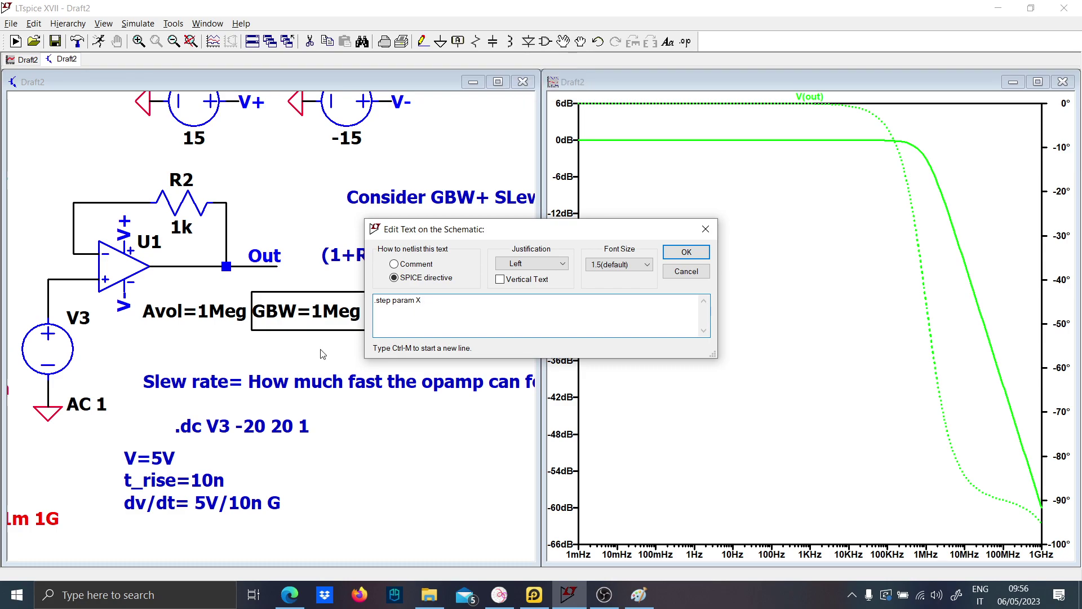
{"action": "type", "text": "list"}
{"action": "key", "text": "Return"}
{"action": "left_click", "coordinate": [499, 314]}
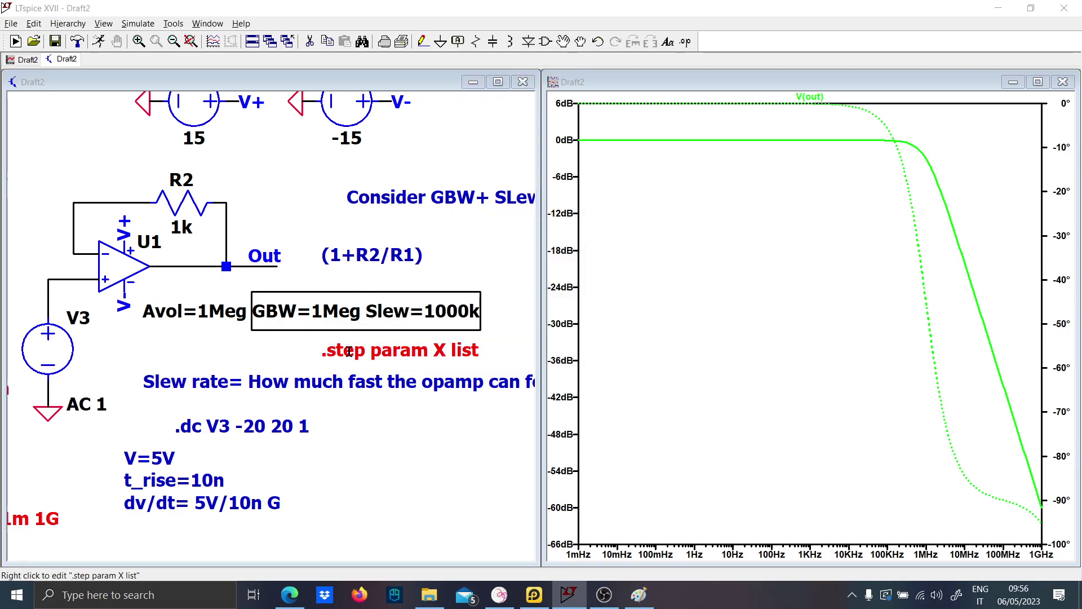
Step: Set the list values of the X parameter sweep to 100k, 1Meg and 10Meg
{"action": "right_click", "coordinate": [499, 314]}
{"action": "left_click", "coordinate": [576, 276]}
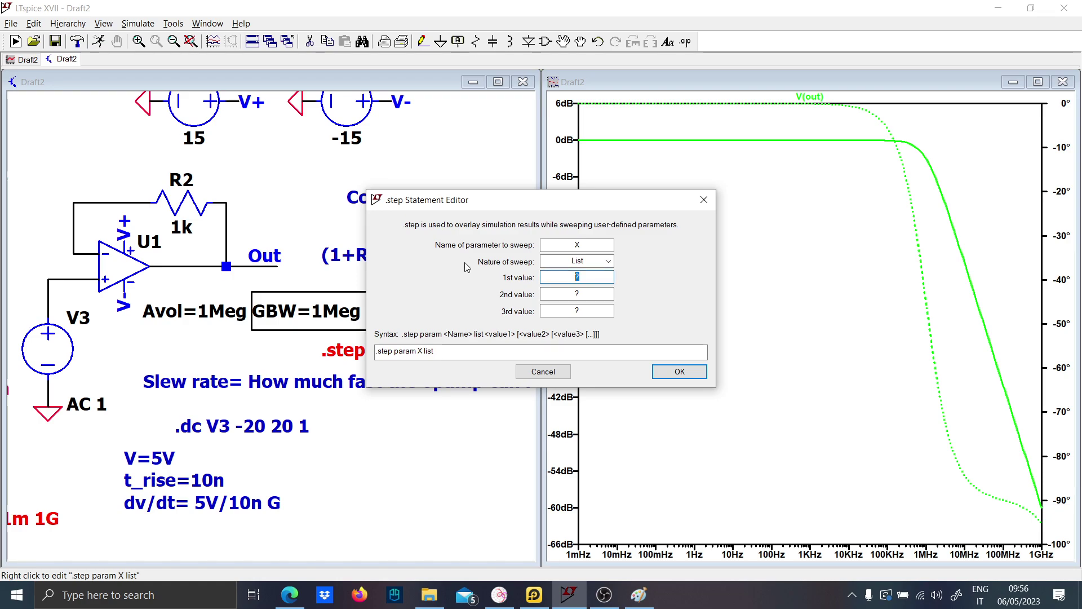
{"action": "type", "text": "100k 1Meg"}
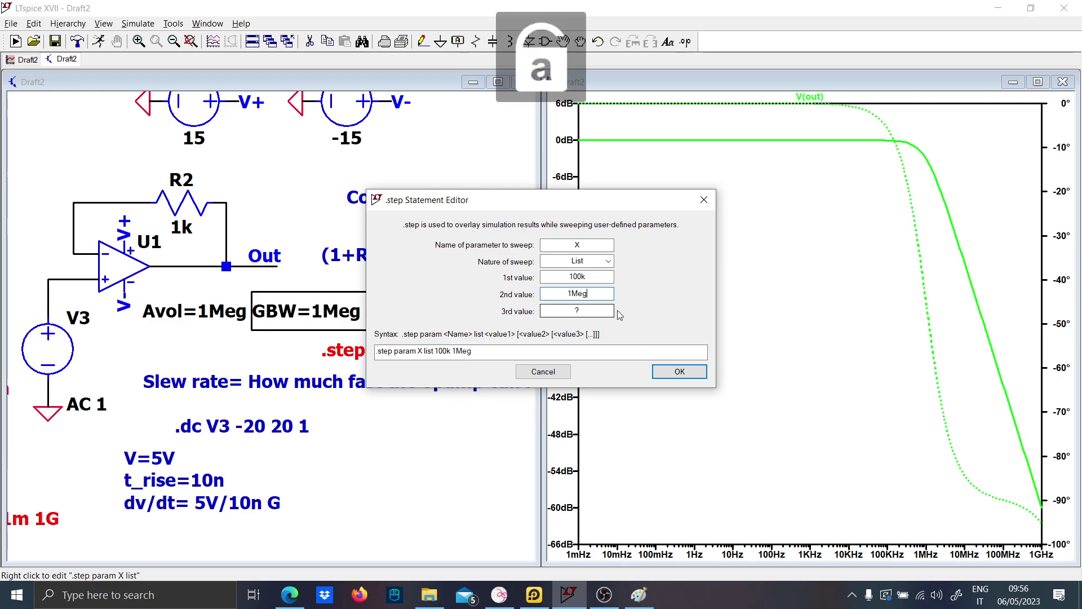
{"action": "key", "text": "Tab"}
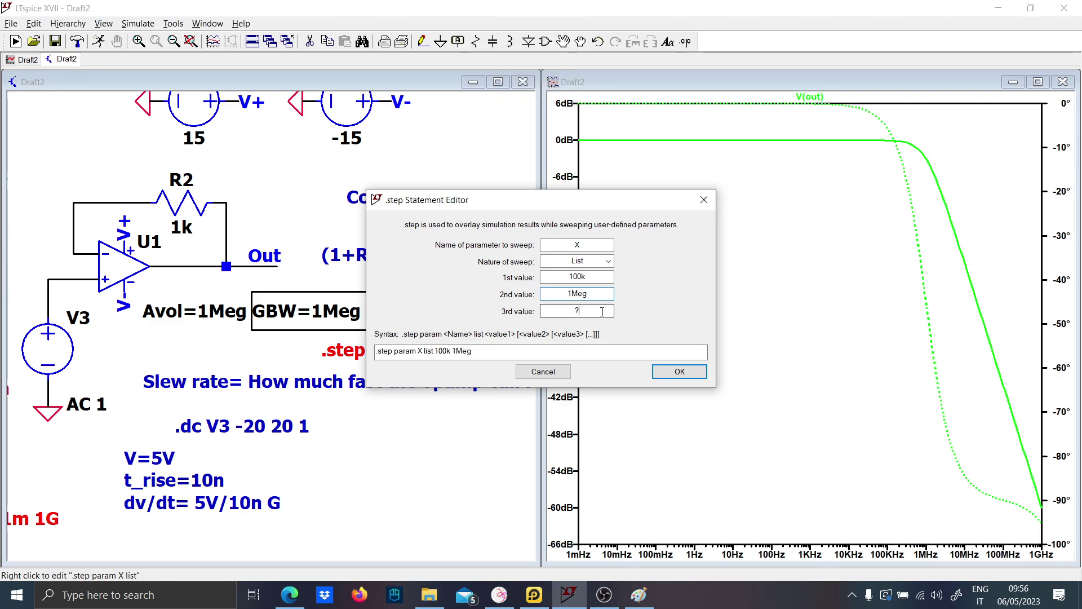
{"action": "type", "text": "10Meg"}
{"action": "key", "text": "Return"}
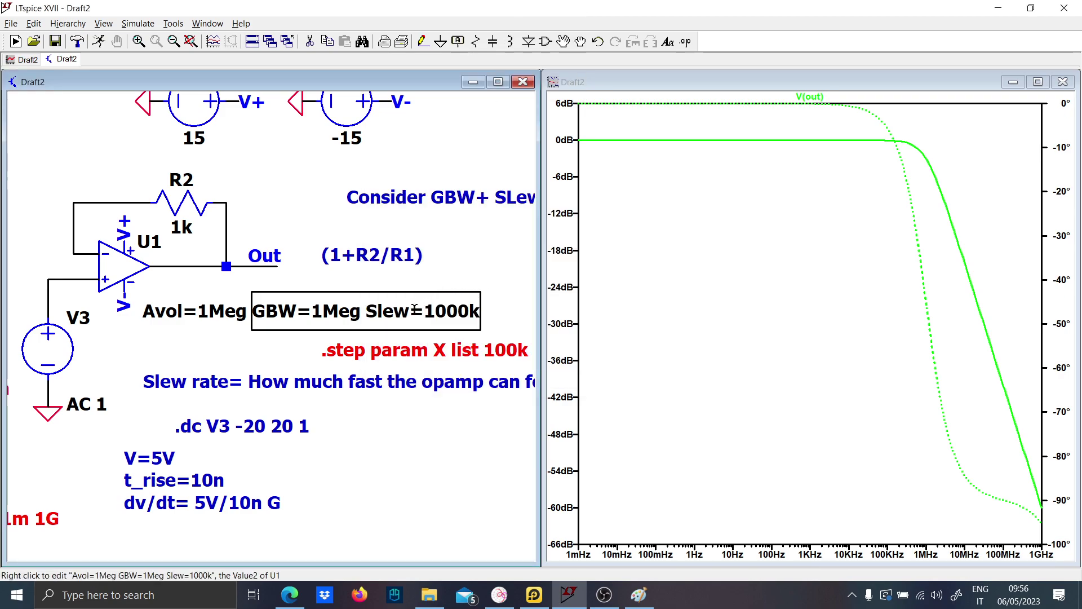
Step: Set U1's GBW to the swept parameter {X}, removing the leftover Meg suffix, and rerun the AC analysis
{"action": "right_click", "coordinate": [327, 314]}
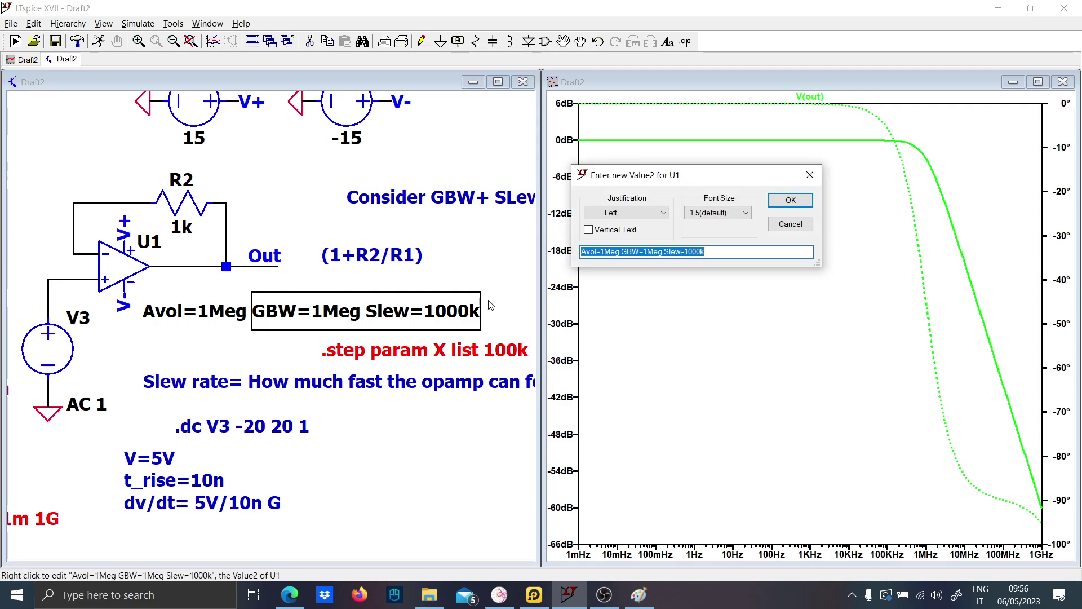
{"action": "left_click", "coordinate": [647, 252]}
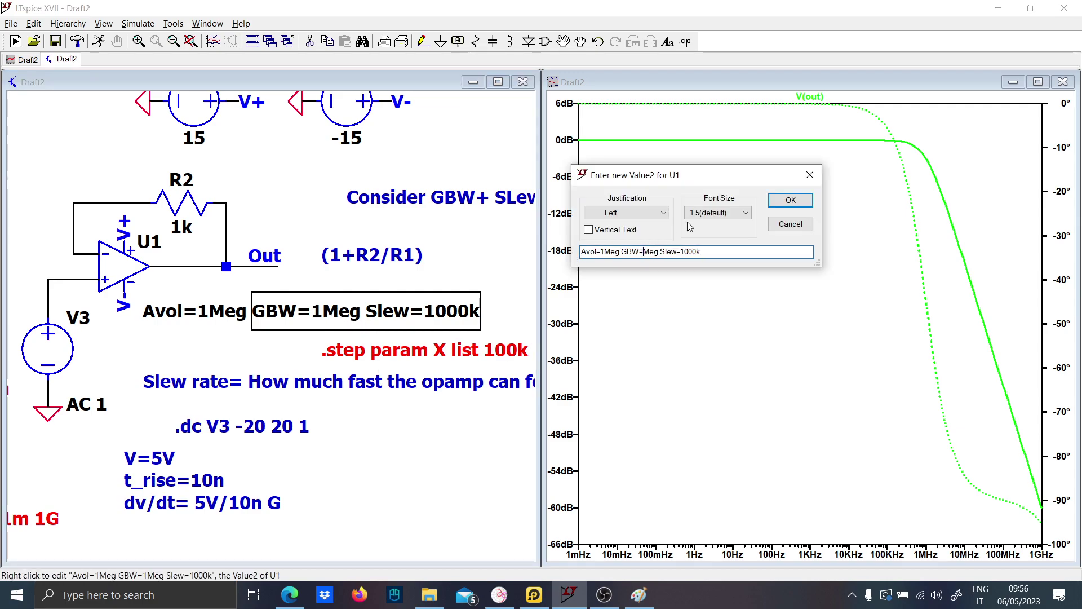
{"action": "type", "text": "{X"}
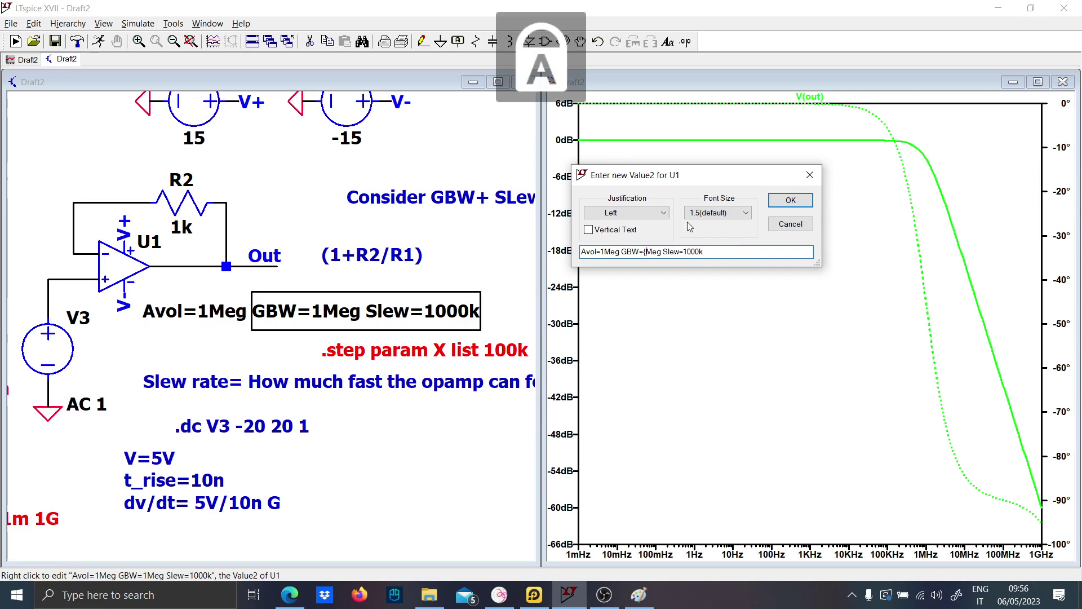
{"action": "type", "text": "}"}
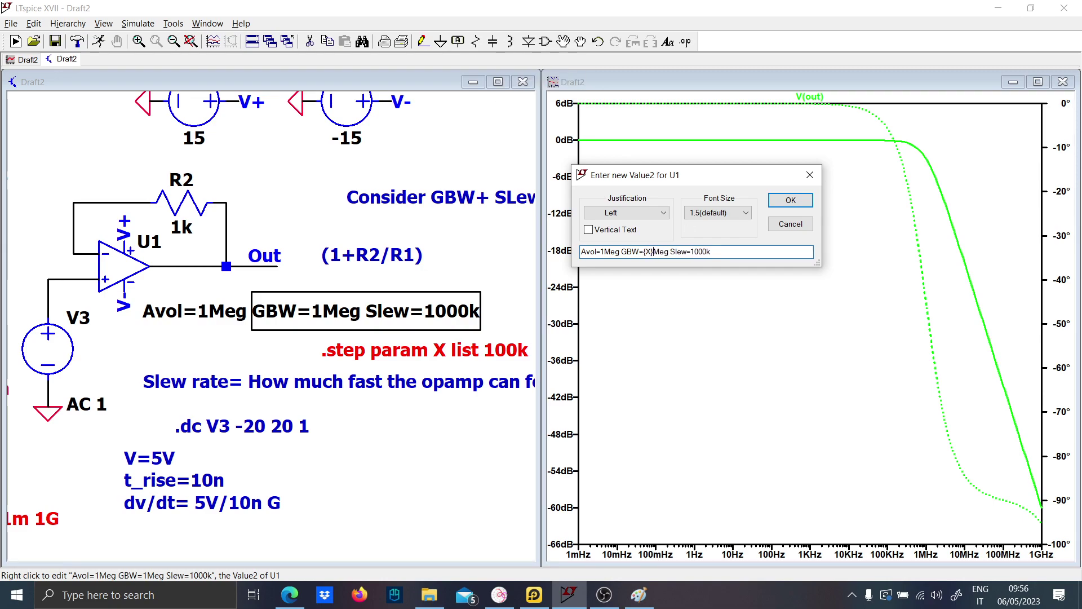
{"action": "key", "text": "Return"}
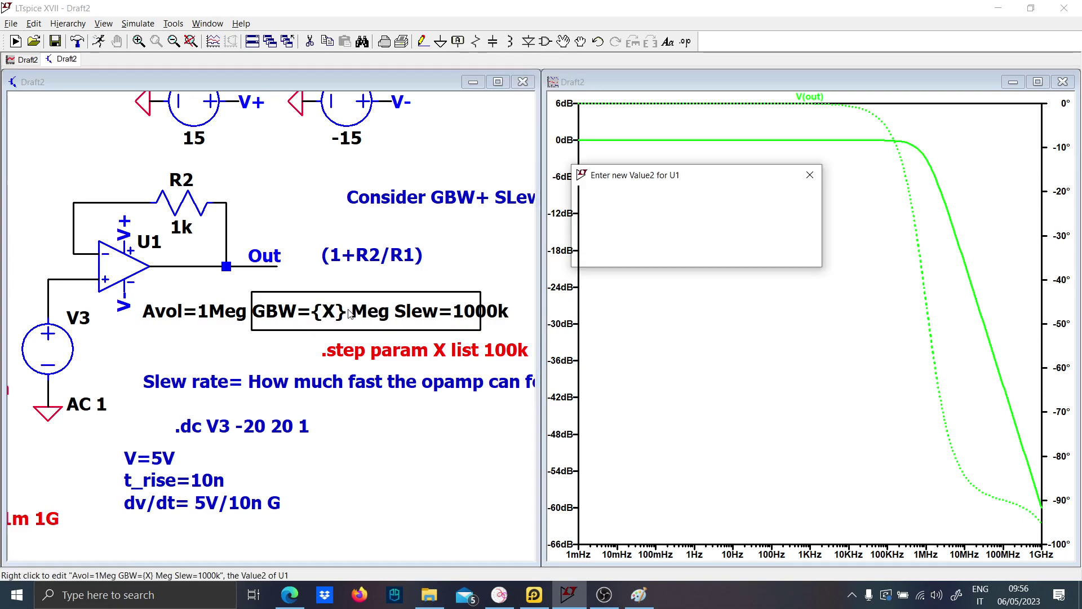
{"action": "left_click", "coordinate": [666, 251]}
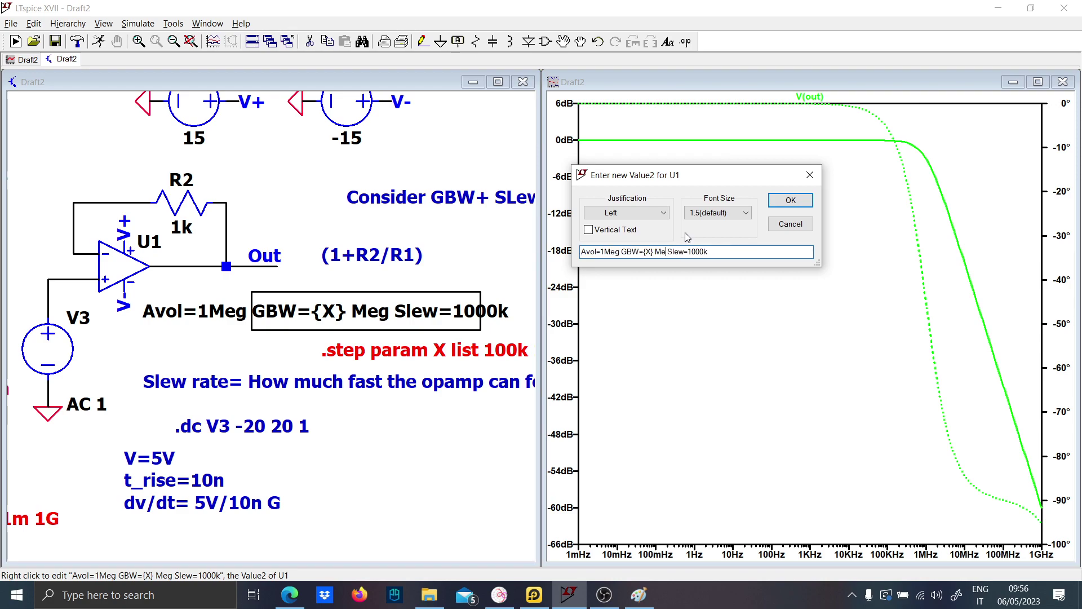
{"action": "key", "text": "BackSpace"}
{"action": "key", "text": "BackSpace"}
{"action": "key", "text": "Return"}
{"action": "left_click", "coordinate": [98, 41]}
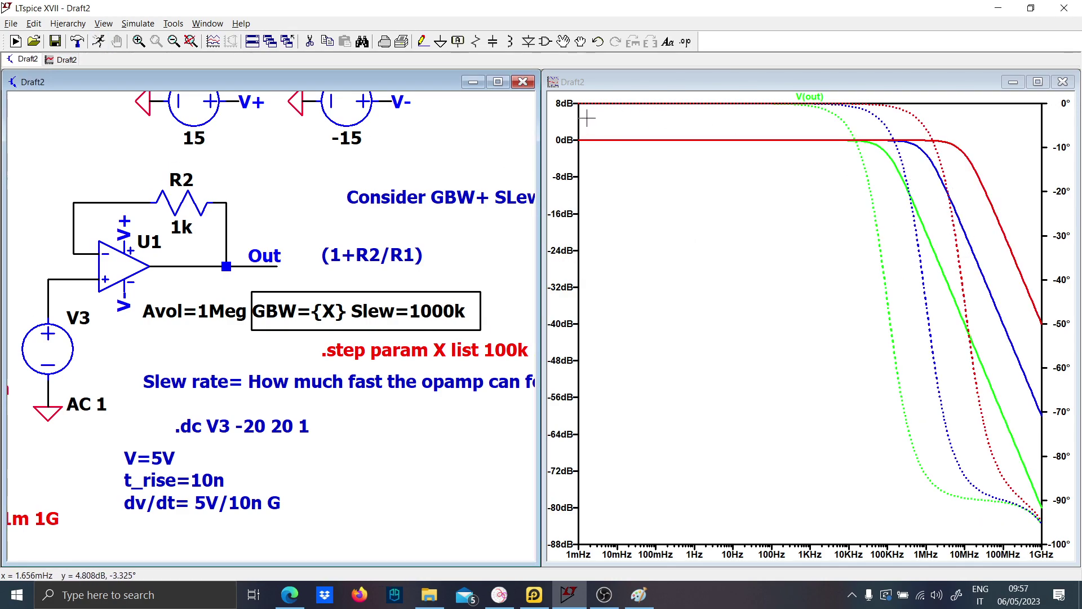
Step: Inspect the stepped V(out) roll-off curves from 1 kHz to 1 GHz, and restore the full plot range
{"action": "left_click_drag", "start_coordinate": [835, 129], "coordinate": [1042, 533]}
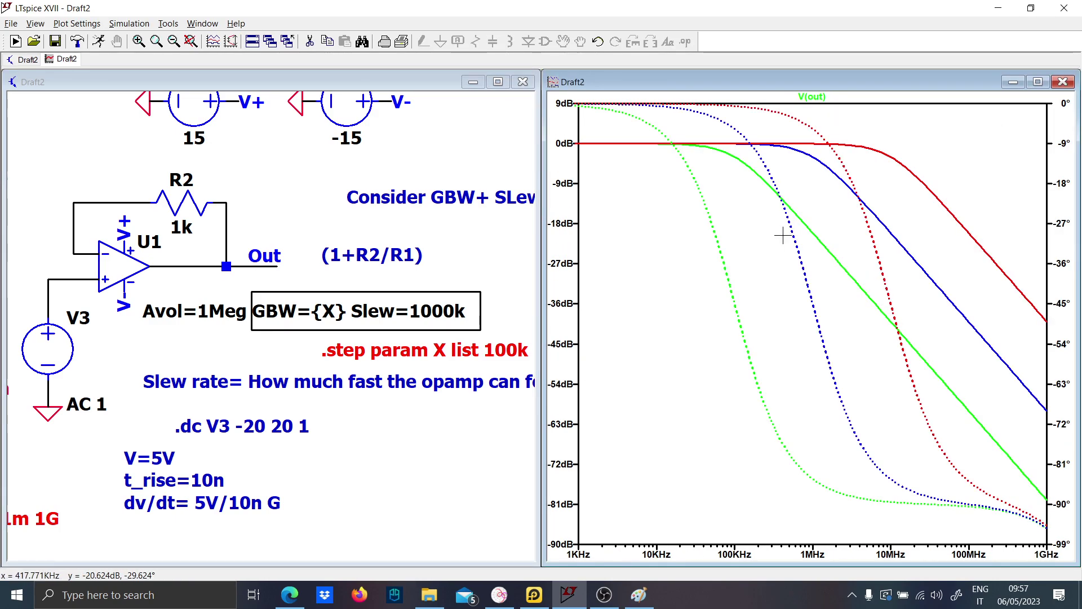
{"action": "right_click", "coordinate": [827, 175]}
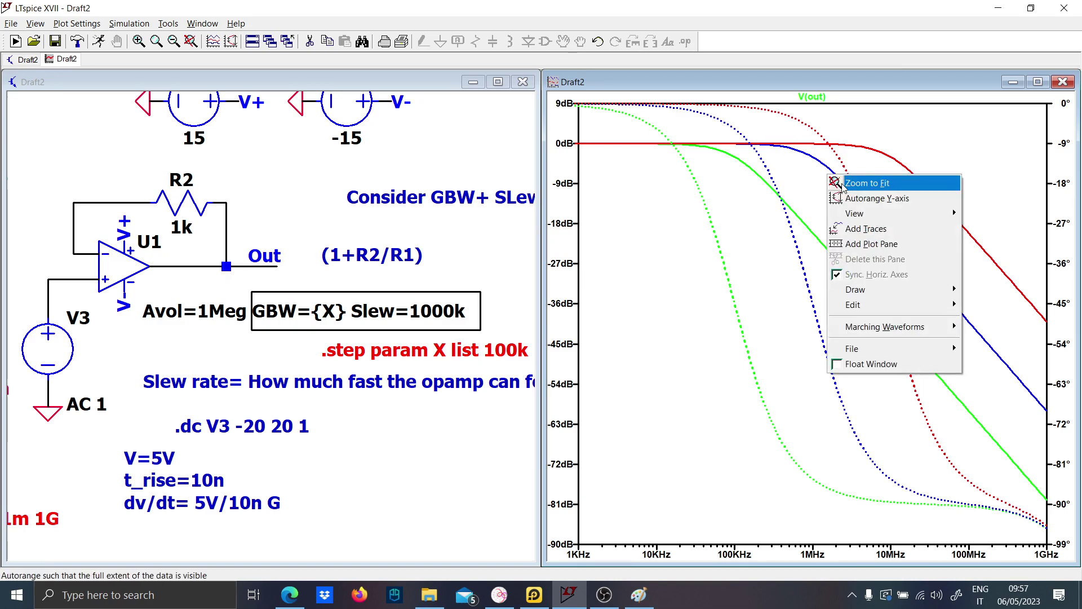
{"action": "left_click", "coordinate": [848, 182]}
Step: Plot the current through V3 and replace it with the voltage at U1's non-inverting input node
{"action": "scroll", "coordinate": [292, 295], "scroll_direction": "down", "scroll_amount": 3}
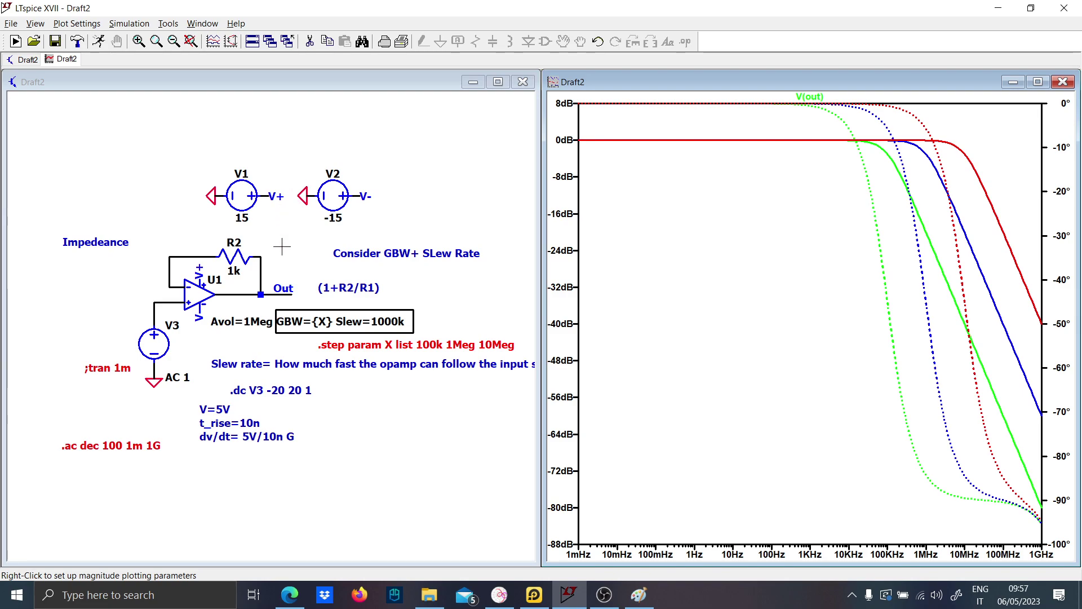
{"action": "scroll", "coordinate": [339, 294], "scroll_direction": "up", "scroll_amount": 1}
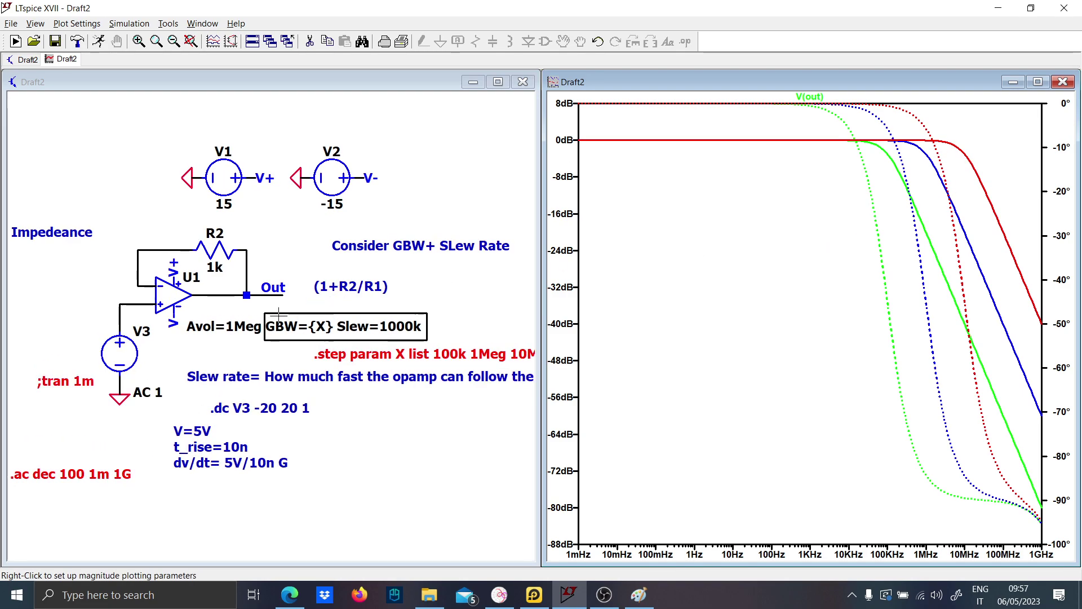
{"action": "left_click", "coordinate": [302, 353]}
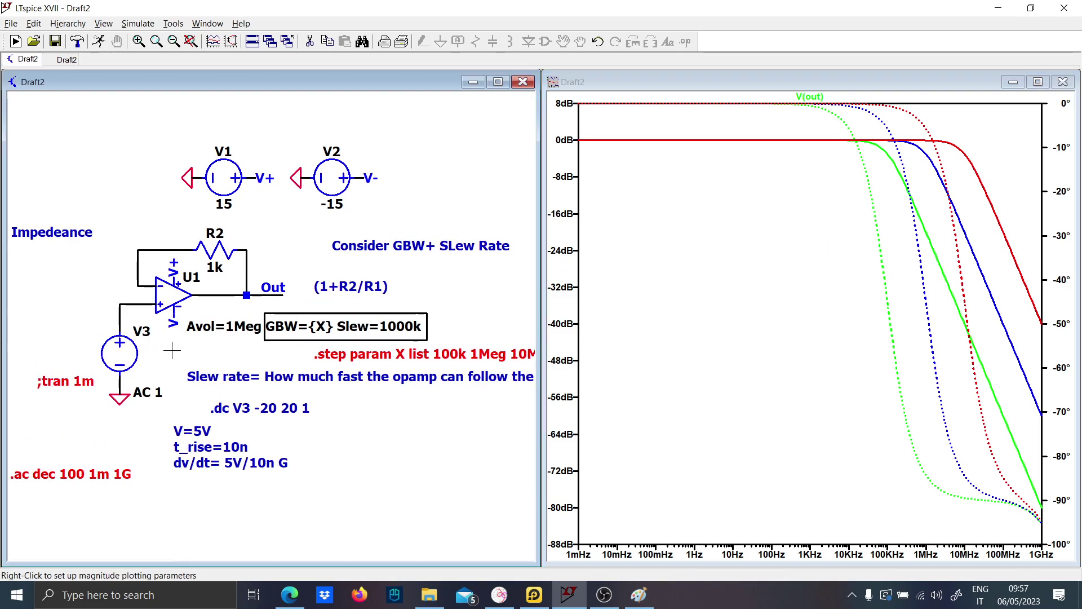
{"action": "left_click", "coordinate": [120, 306]}
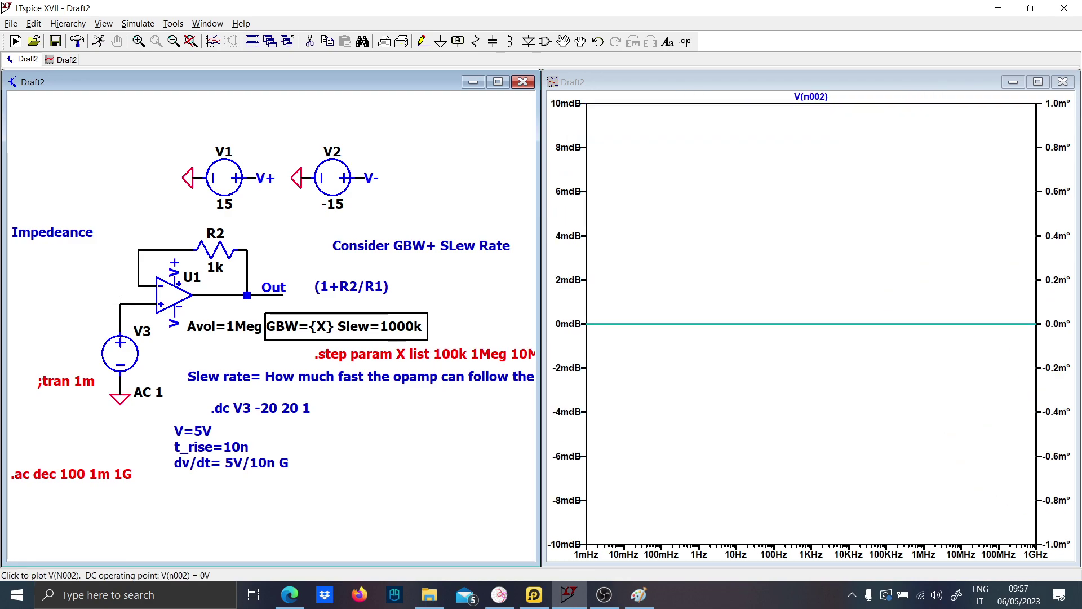
{"action": "left_click", "coordinate": [122, 352]}
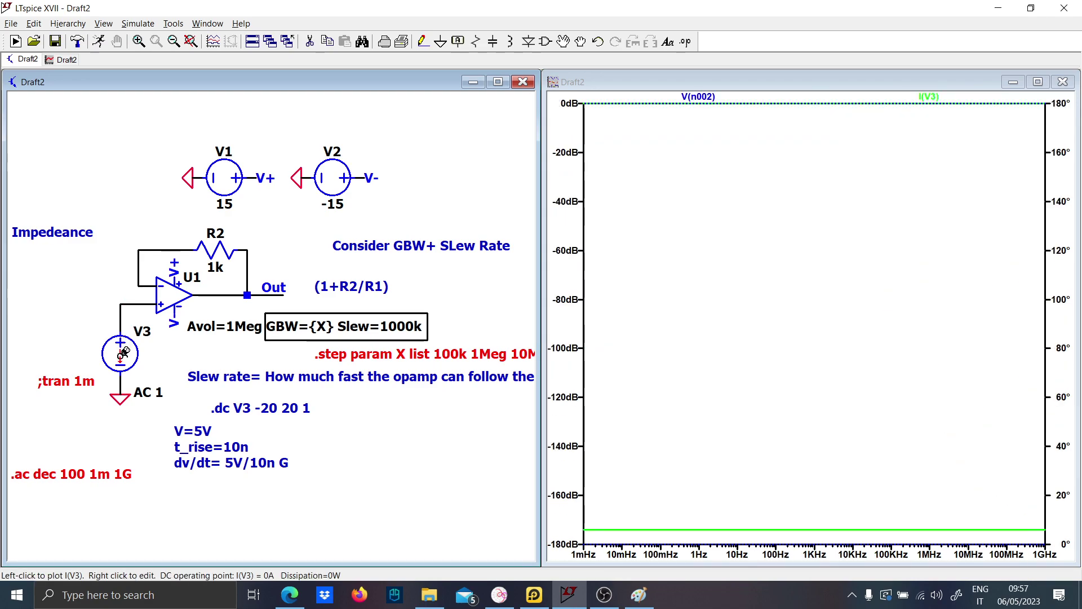
{"action": "left_click", "coordinate": [124, 303]}
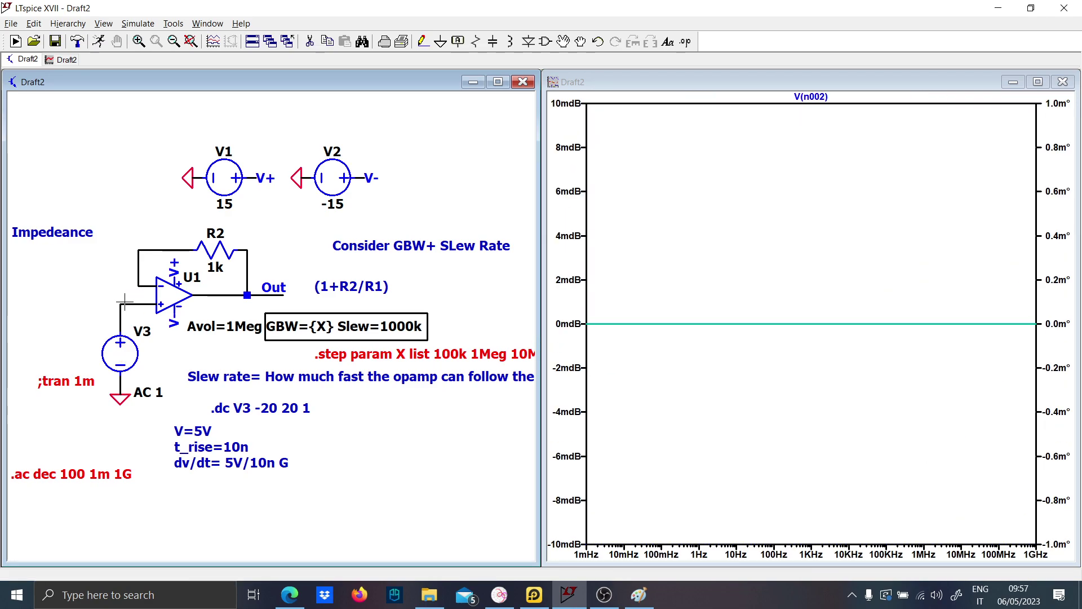
Step: Change the trace expression to V(n002)/I(V3) to plot the input impedance, with a linear magnitude axis
{"action": "right_click", "coordinate": [812, 97]}
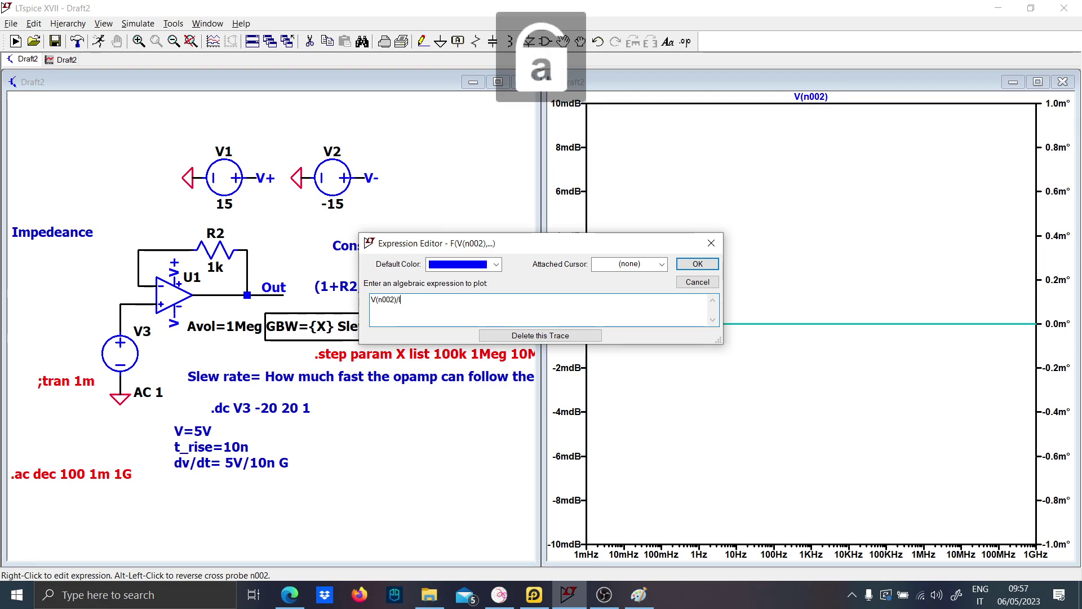
{"action": "type", "text": "I(V3)"}
{"action": "key", "text": "Return"}
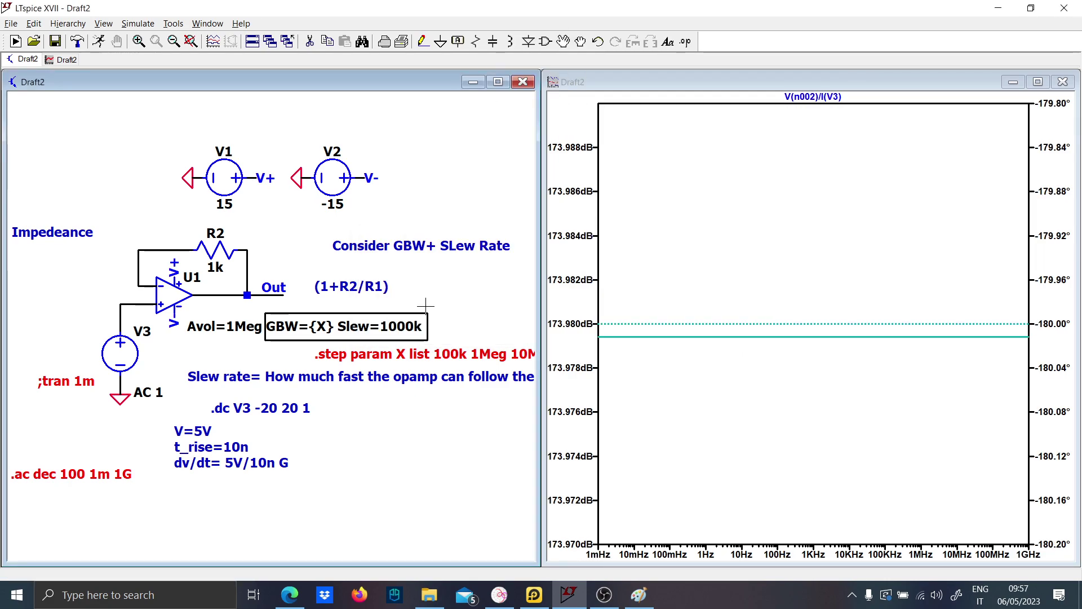
{"action": "left_click", "coordinate": [571, 315]}
{"action": "left_click", "coordinate": [559, 291]}
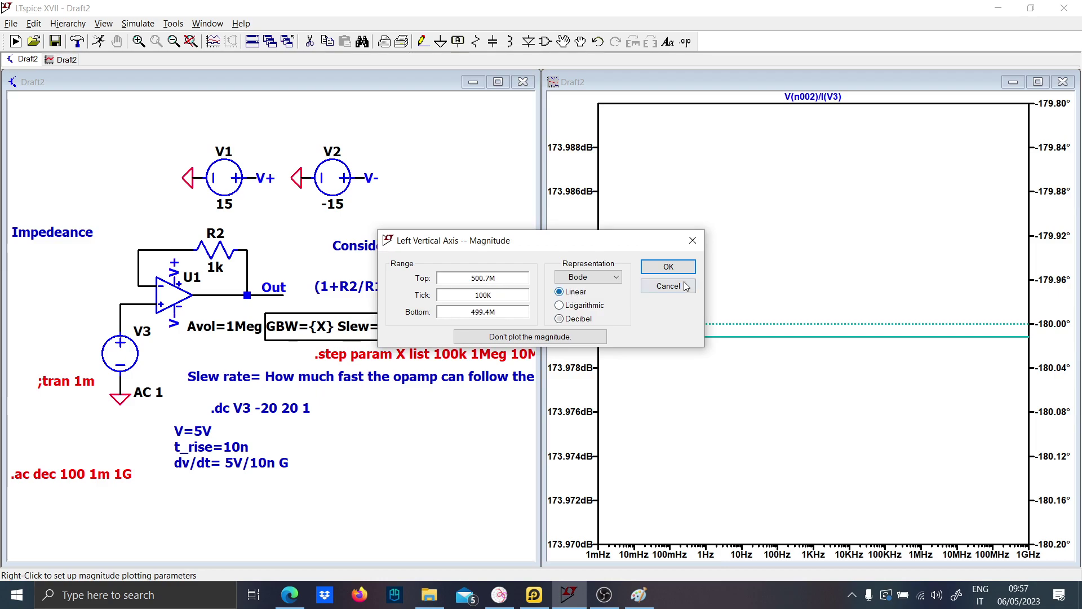
{"action": "left_click", "coordinate": [668, 267]}
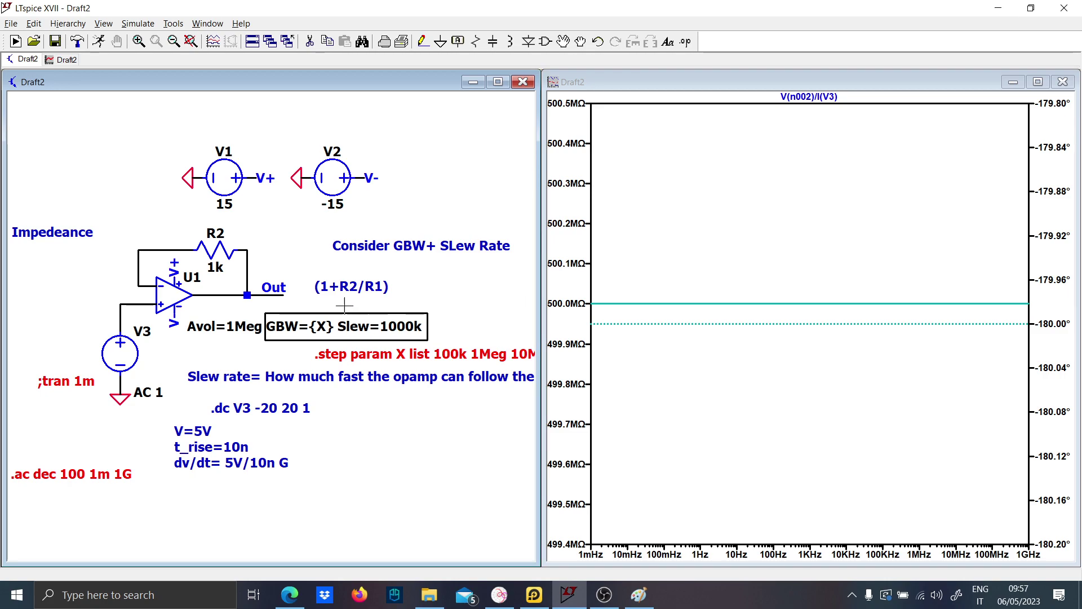
Step: Switch to Paint and brush a large op-amp triangle pointing right
{"action": "scroll", "coordinate": [182, 290], "scroll_direction": "up", "scroll_amount": 3}
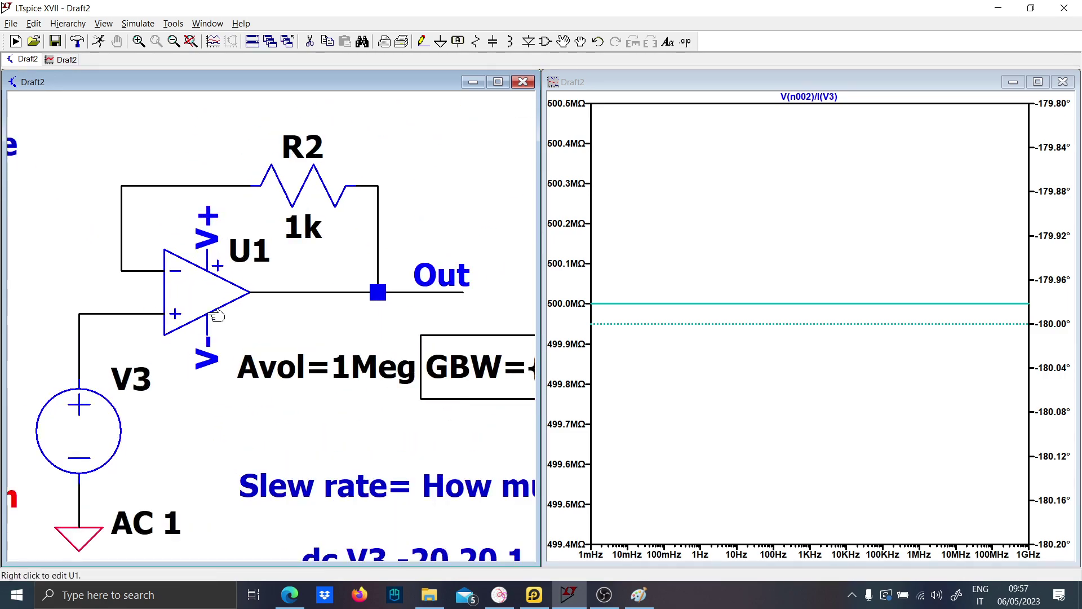
{"action": "scroll", "coordinate": [211, 319], "scroll_direction": "up", "scroll_amount": 1}
{"action": "left_click_drag", "start_coordinate": [326, 415], "coordinate": [440, 485]}
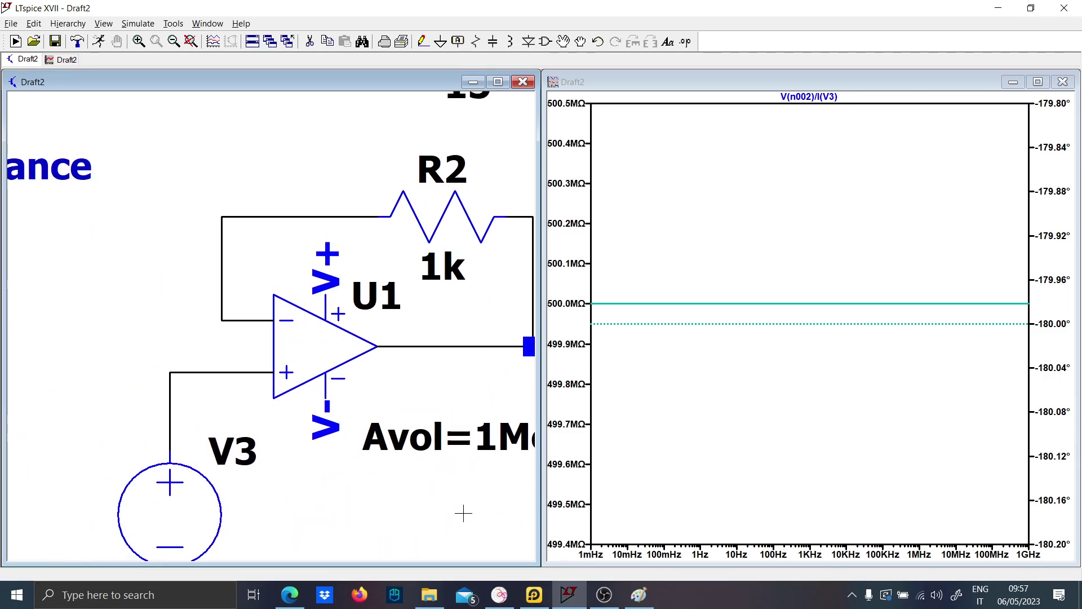
{"action": "left_click", "coordinate": [639, 595]}
{"action": "left_click_drag", "start_coordinate": [347, 162], "coordinate": [344, 449]}
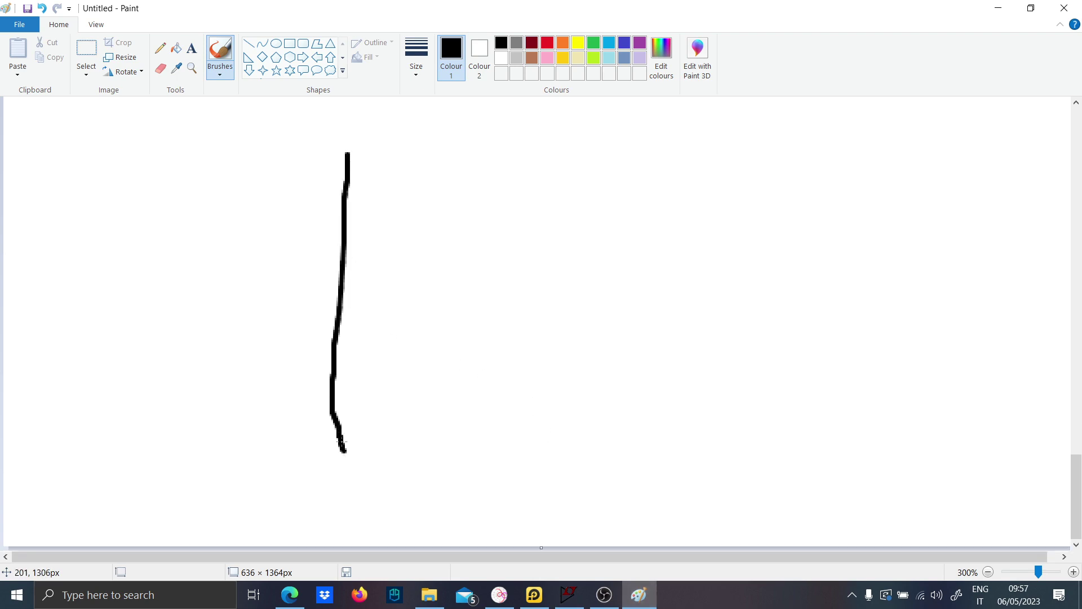
{"action": "mouse_move", "coordinate": [354, 173]}
{"action": "left_mouse_down"}
{"action": "mouse_move", "coordinate": [384, 563]}
{"action": "mouse_move", "coordinate": [337, 406]}
{"action": "left_mouse_up"}
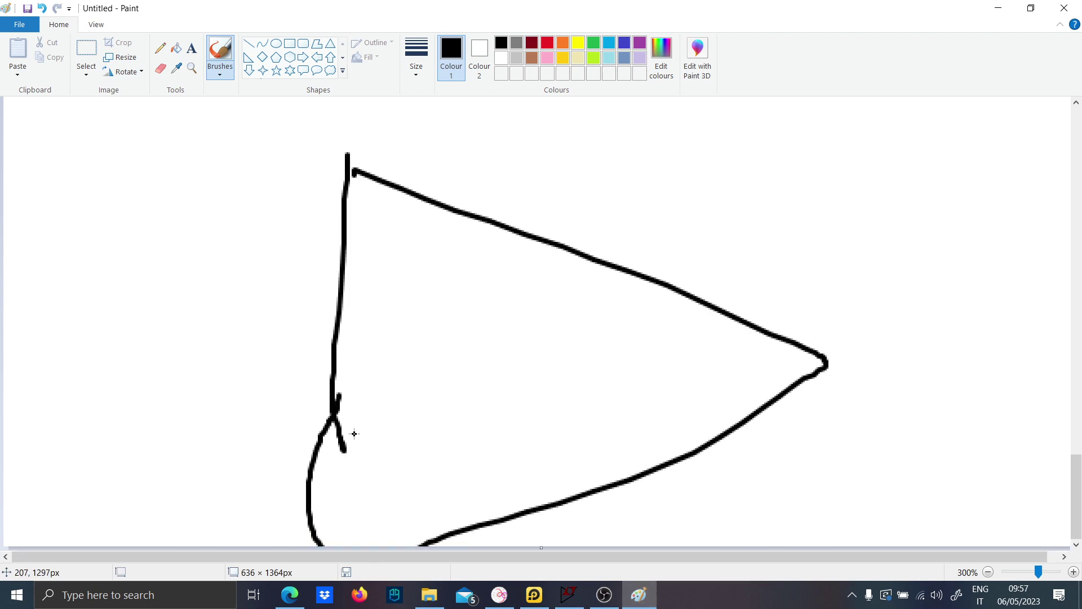
Step: Sketch a transistor with its base lead at the triangle's lower input, and switch back to LTspice
{"action": "left_click_drag", "start_coordinate": [258, 461], "coordinate": [433, 449]}
{"action": "left_click_drag", "start_coordinate": [441, 368], "coordinate": [441, 465]}
{"action": "left_click_drag", "start_coordinate": [493, 400], "coordinate": [445, 437]}
{"action": "left_click_drag", "start_coordinate": [434, 448], "coordinate": [501, 486]}
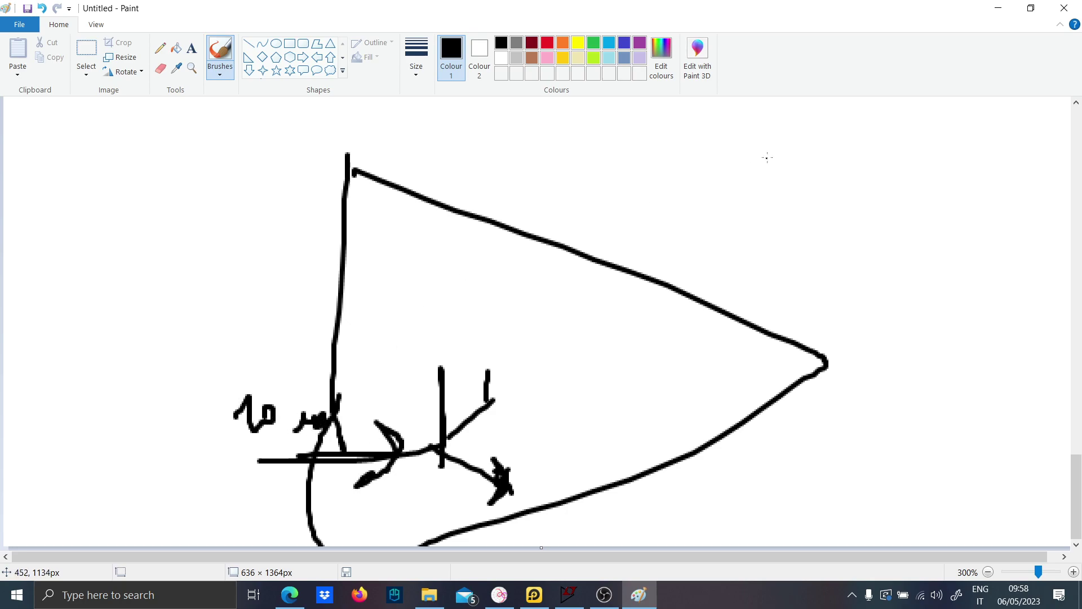
{"action": "left_click", "coordinate": [988, 8]}
{"action": "scroll", "coordinate": [420, 319], "scroll_direction": "down", "scroll_amount": 4}
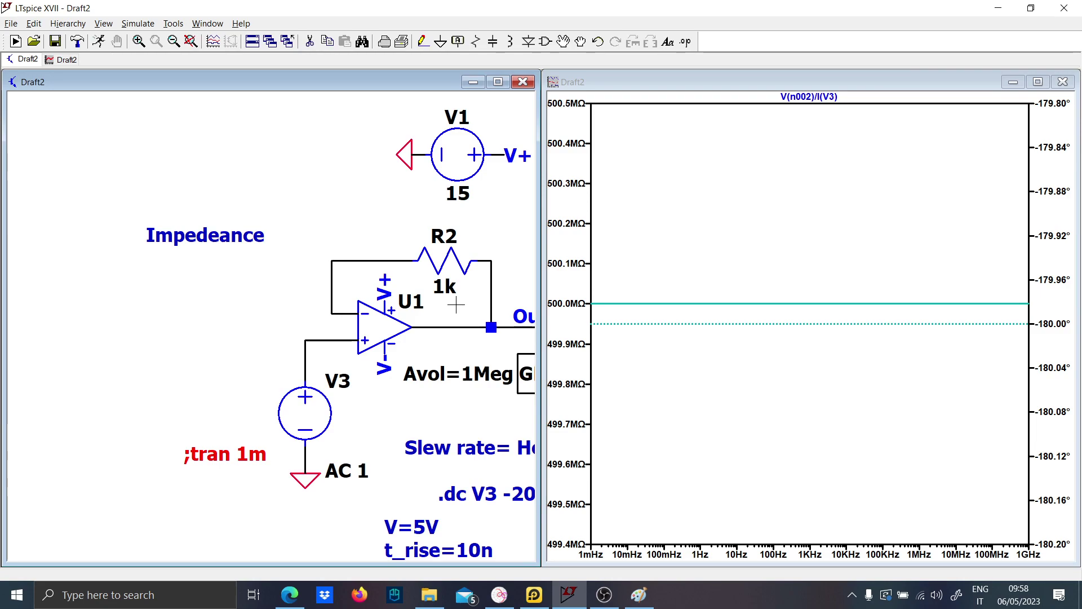
{"action": "scroll", "coordinate": [350, 325], "scroll_direction": "up", "scroll_amount": 1}
{"action": "left_click_drag", "start_coordinate": [420, 319], "coordinate": [283, 360]}
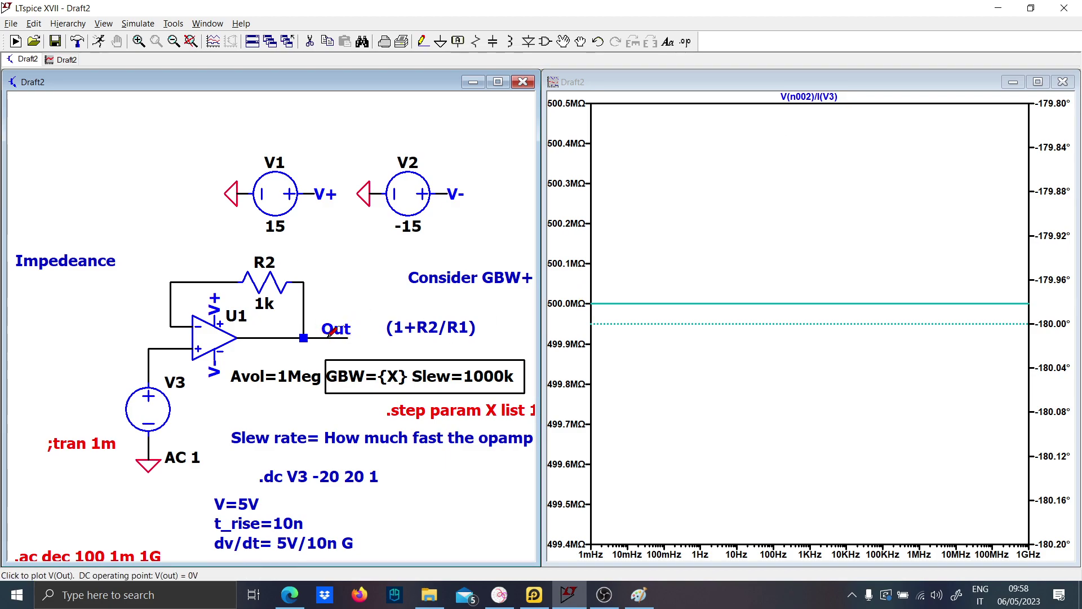
{"action": "key", "text": "F3"}
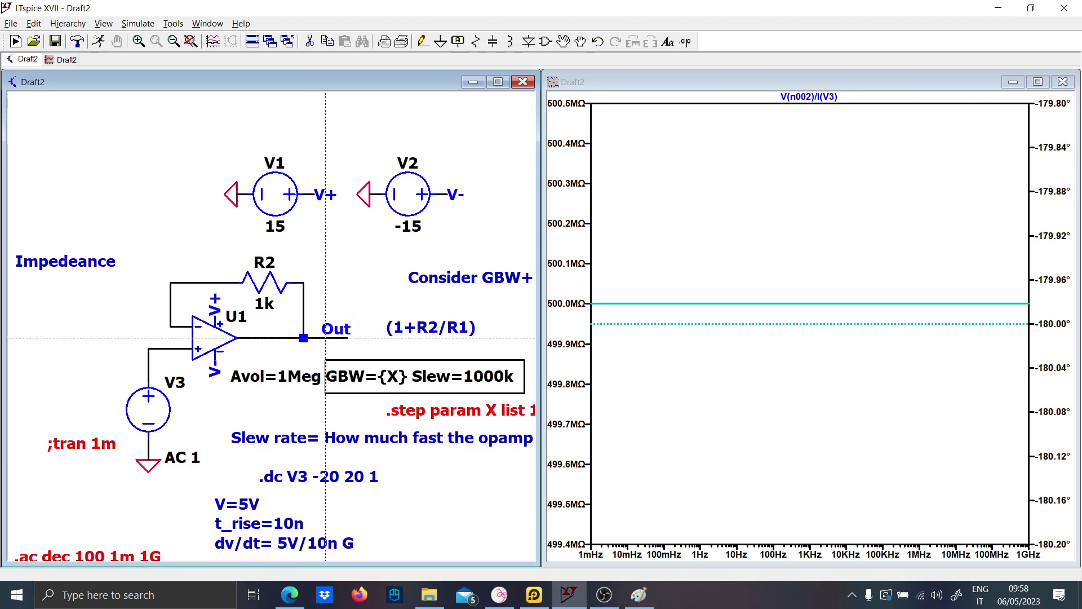
{"action": "left_click", "coordinate": [325, 337]}
{"action": "left_click", "coordinate": [325, 427]}
{"action": "key", "text": "g"}
{"action": "left_click", "coordinate": [325, 427]}
{"action": "key", "text": "Escape"}
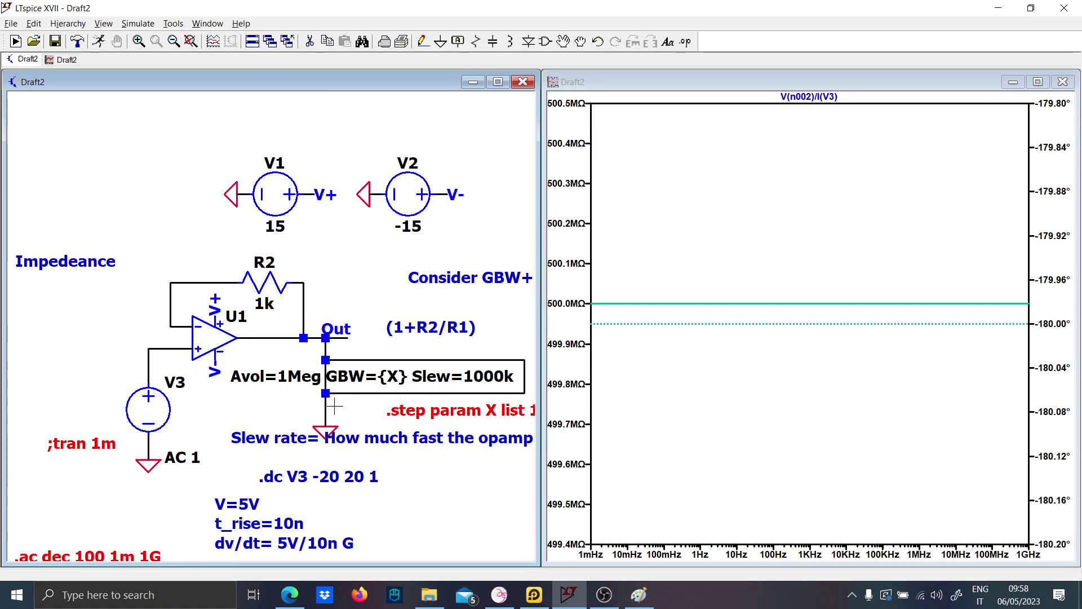
{"action": "key", "text": "ctrl+z"}
{"action": "key", "text": "ctrl+z"}
Step: Connect a 1k load resistor R1 from the Out wire upward to a ground symbol
{"action": "key", "text": "F3"}
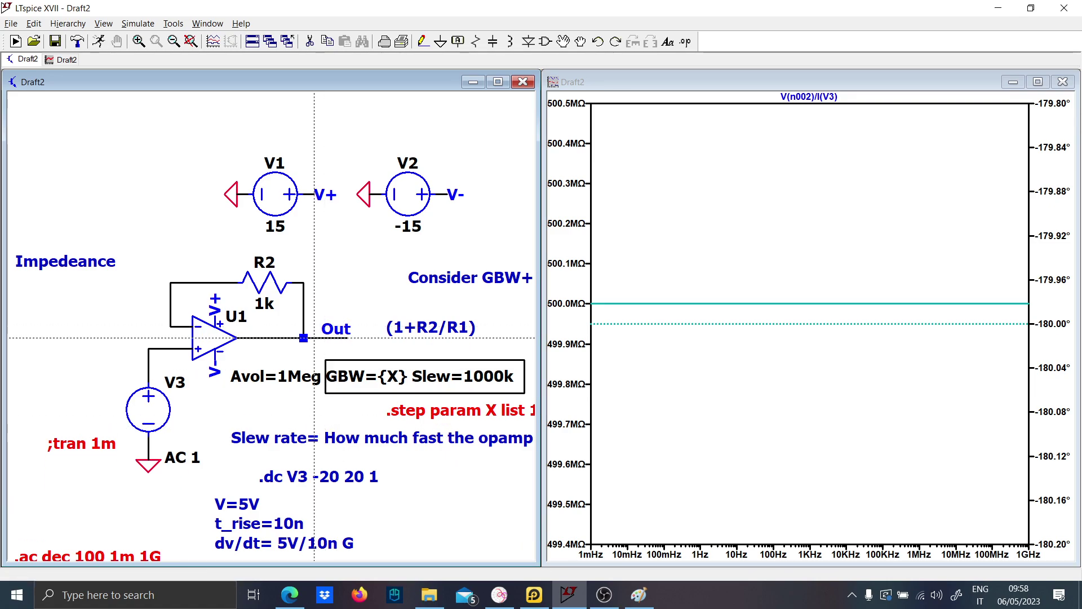
{"action": "left_click", "coordinate": [314, 337]}
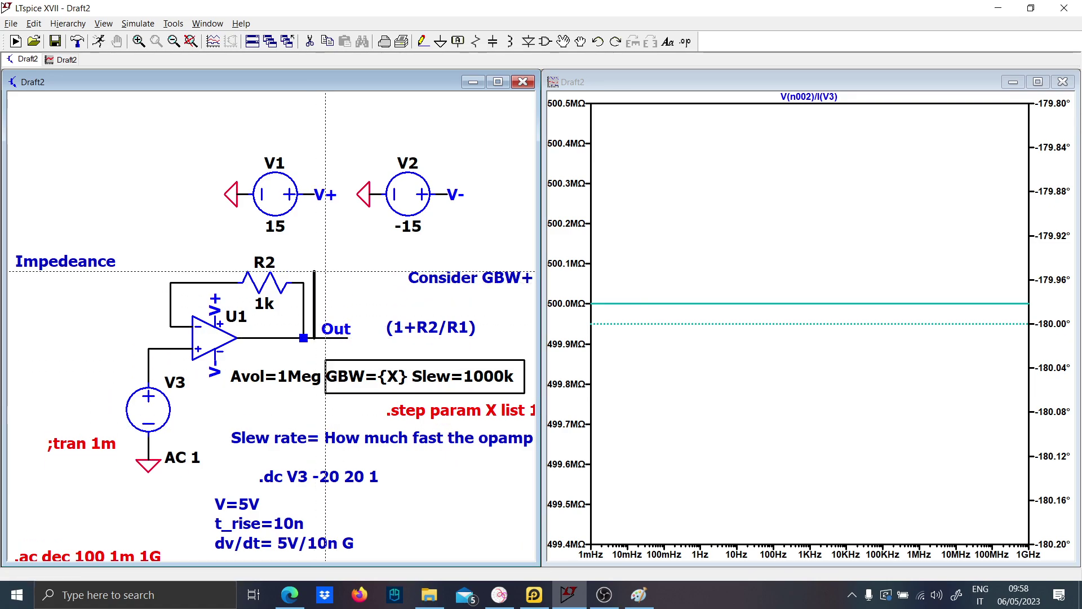
{"action": "left_click", "coordinate": [313, 227]}
{"action": "key", "text": "g"}
{"action": "left_click", "coordinate": [314, 228]}
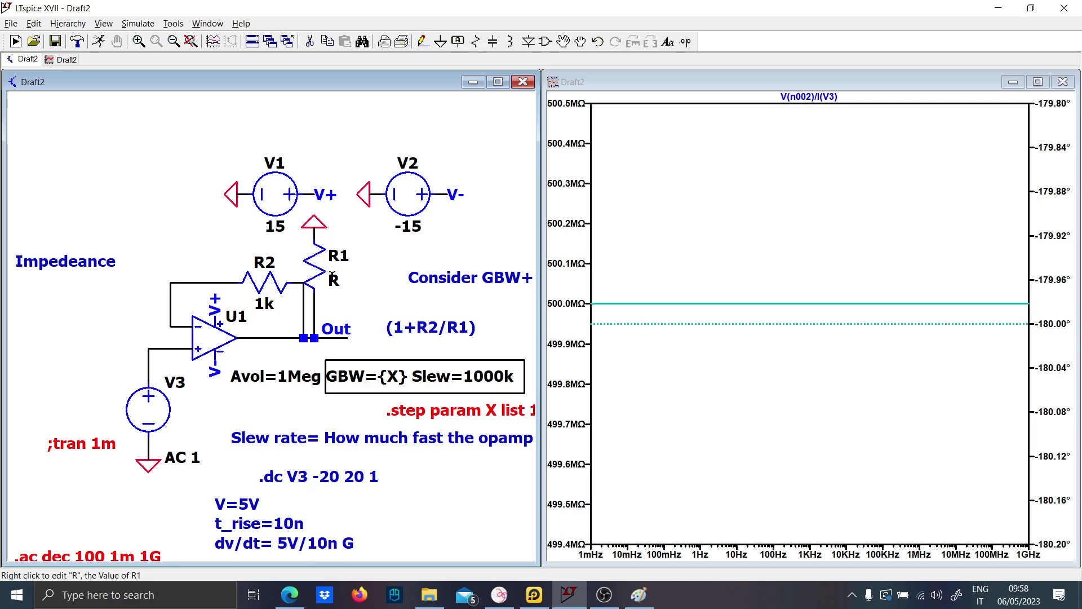
{"action": "right_click", "coordinate": [334, 279]}
{"action": "type", "text": "1k"}
{"action": "key", "text": "Return"}
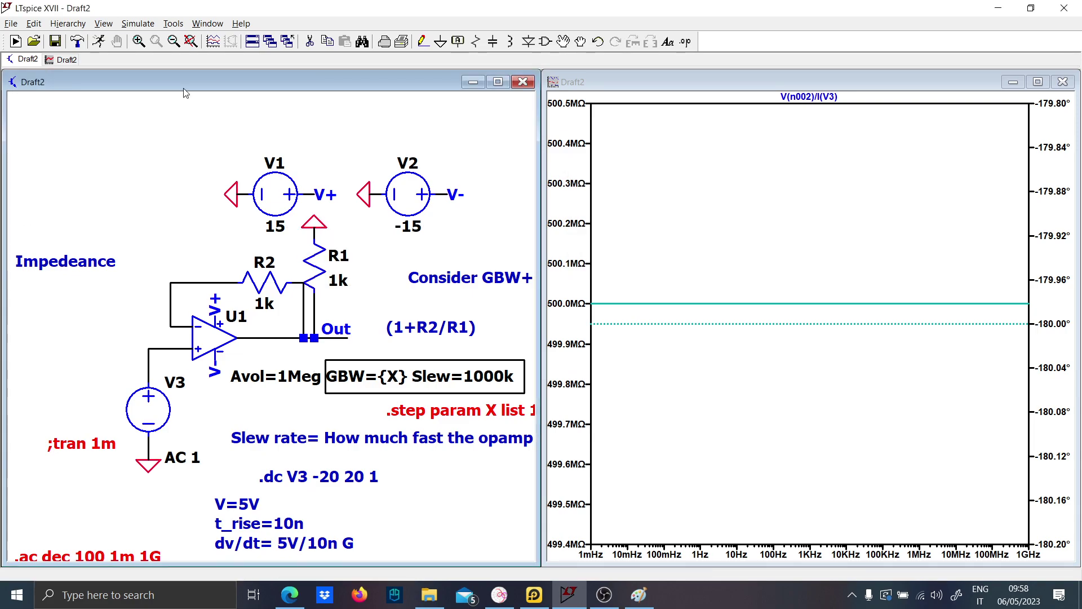
Step: Rerun the AC simulation and plot the output impedance from the Out node as V(out)/I(r1)
{"action": "left_click", "coordinate": [98, 43]}
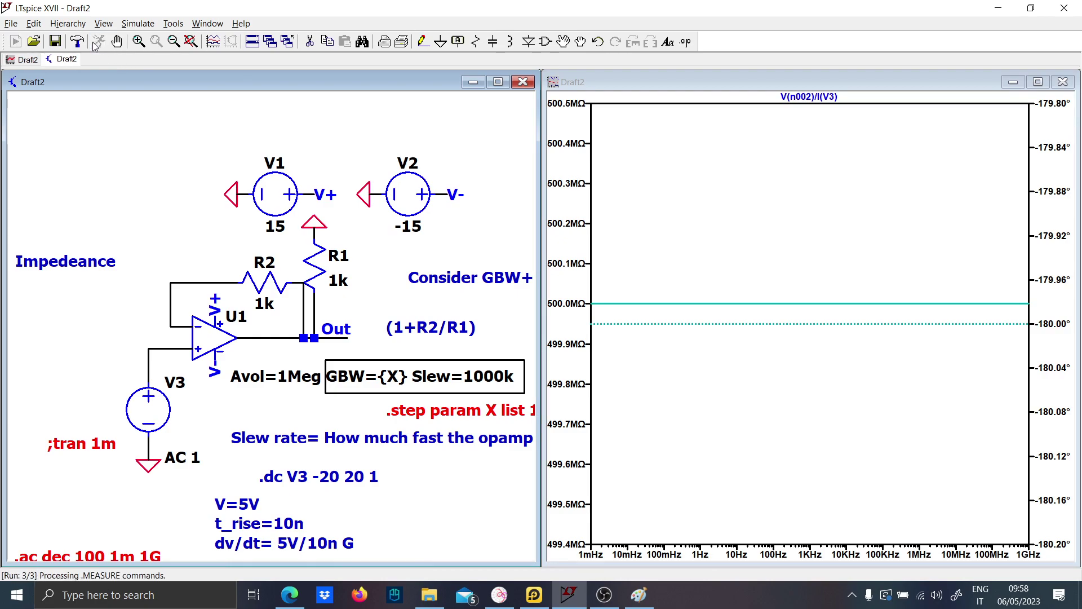
{"action": "left_click", "coordinate": [332, 338]}
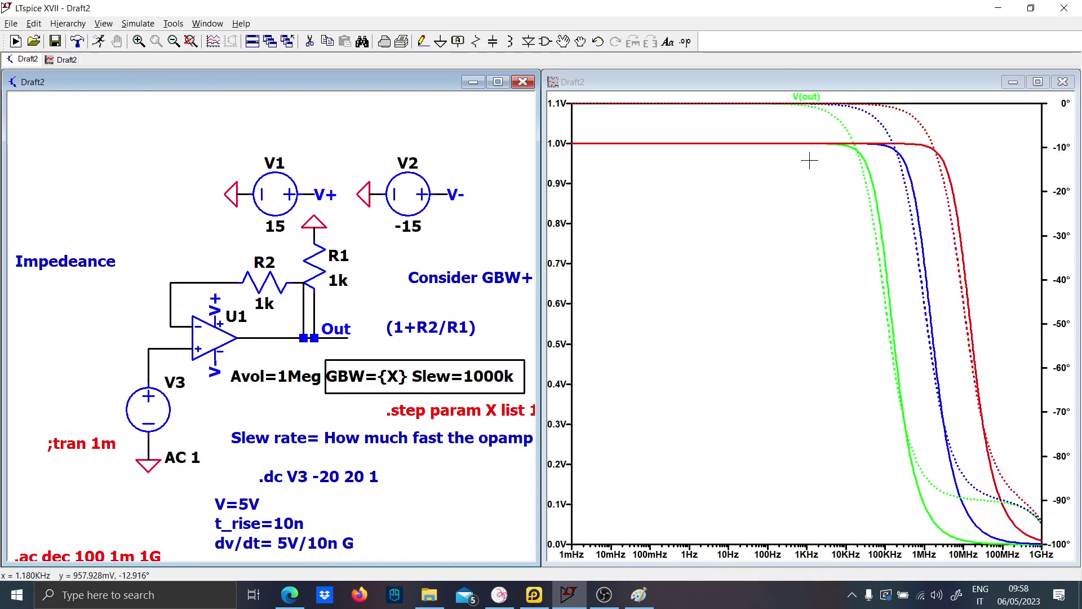
{"action": "right_click", "coordinate": [806, 97]}
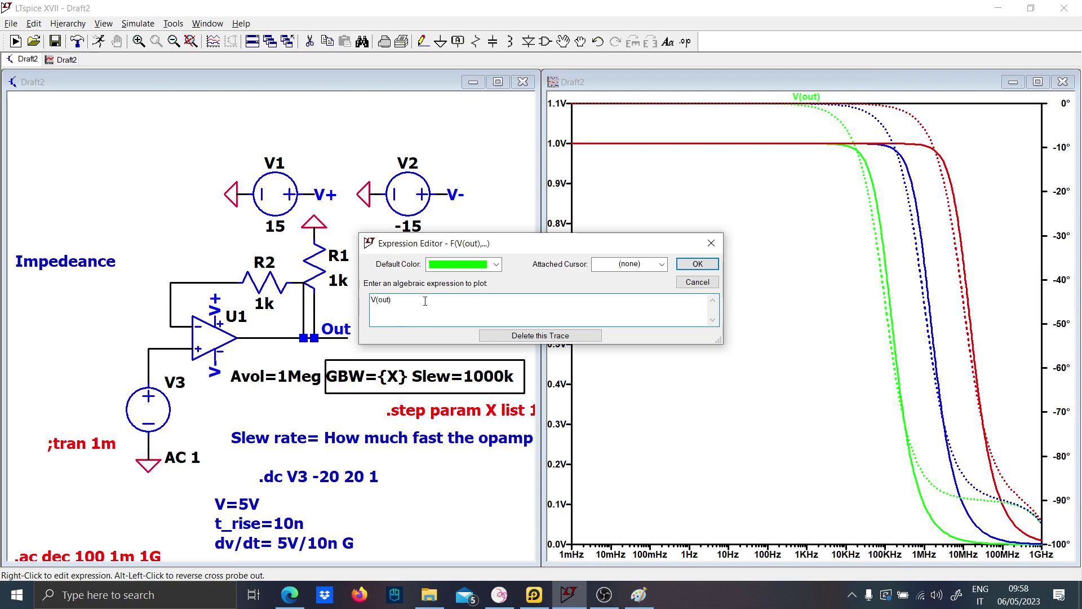
{"action": "type", "text": "/V"}
{"action": "key", "text": "Caps_Lock"}
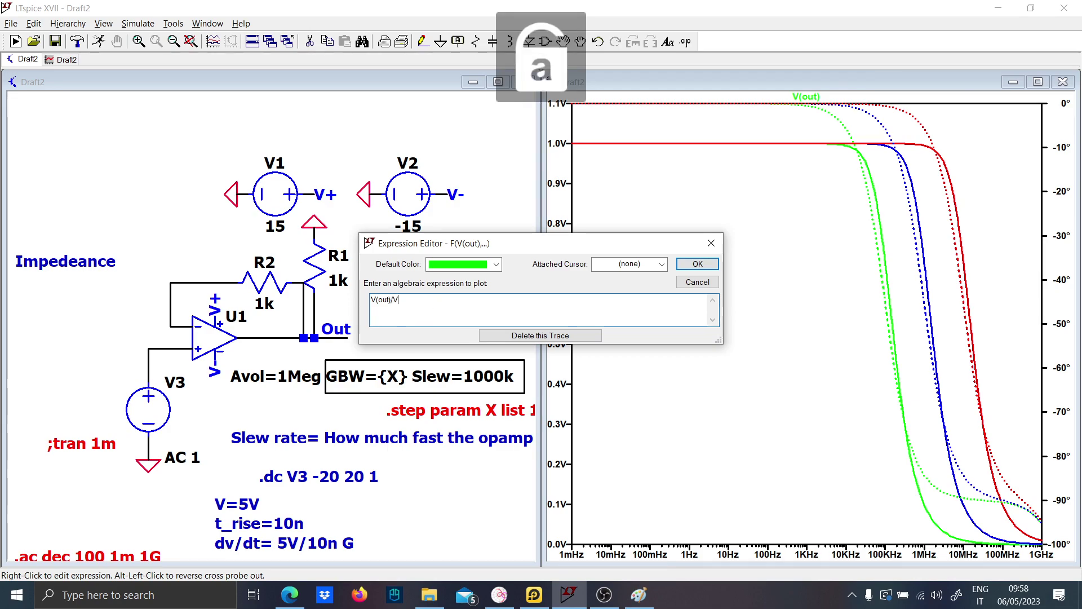
{"action": "type", "text": "(r1"}
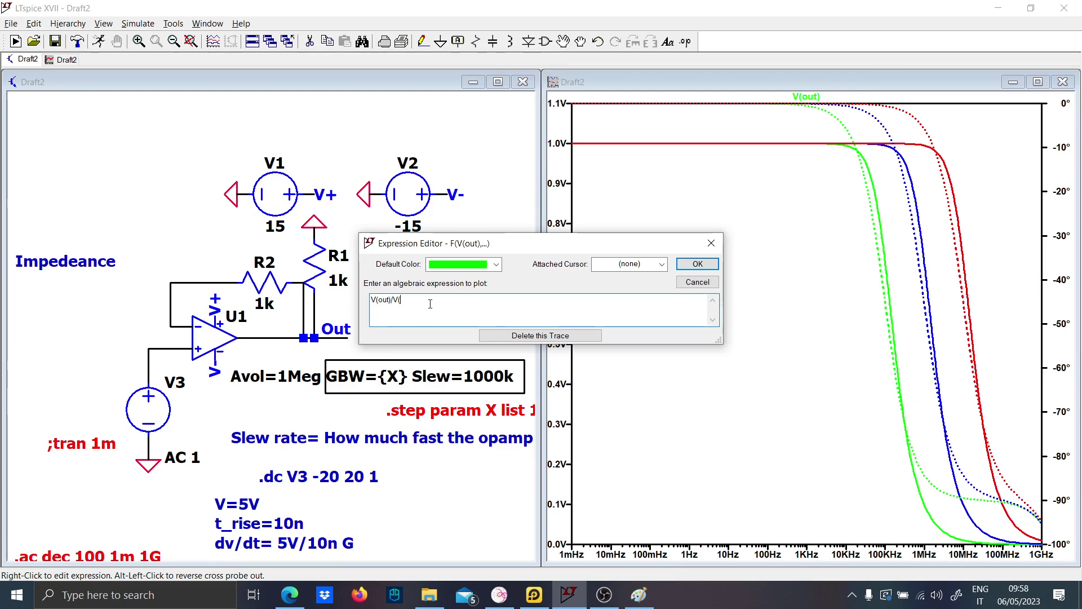
{"action": "key", "text": "BackSpace"}
{"action": "key", "text": "BackSpace"}
{"action": "key", "text": "Caps_Lock"}
{"action": "type", "text": "I"}
{"action": "key", "text": "Caps_Lock"}
{"action": "type", "text": "(r1)"}
{"action": "key", "text": "Return"}
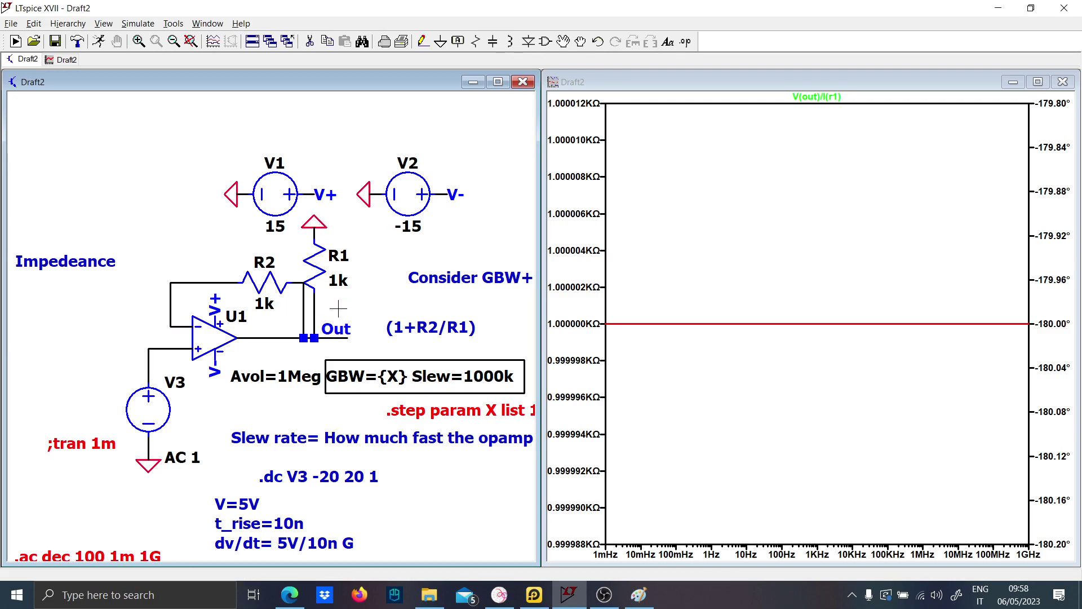
Step: Plot only the Out node voltage and examine its high-frequency tail from about 100 kHz to 1 GHz
{"action": "left_click", "coordinate": [319, 340]}
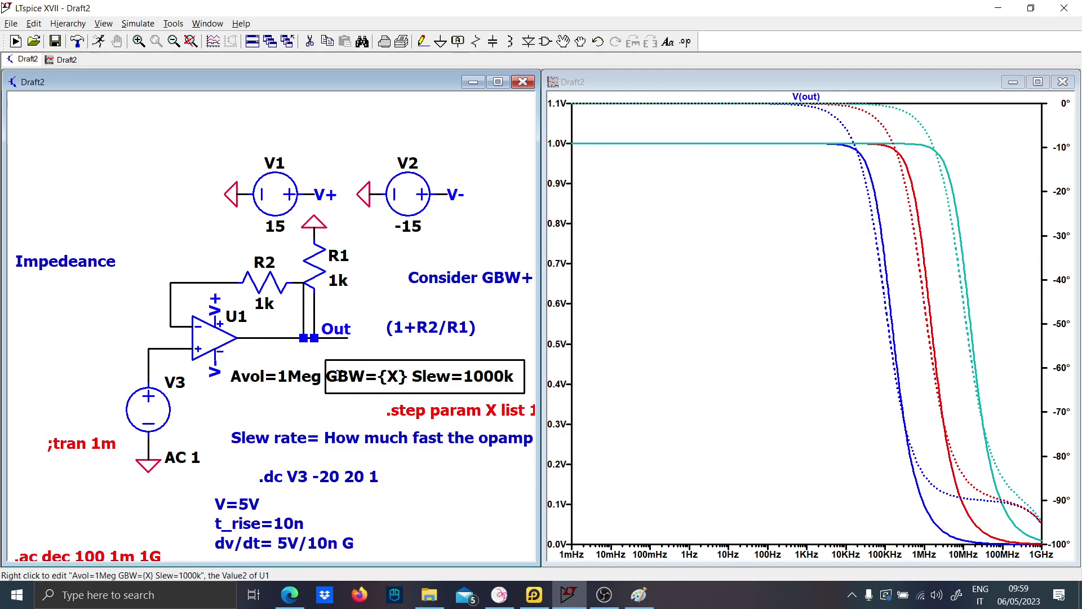
{"action": "left_click_drag", "start_coordinate": [368, 404], "coordinate": [421, 403]}
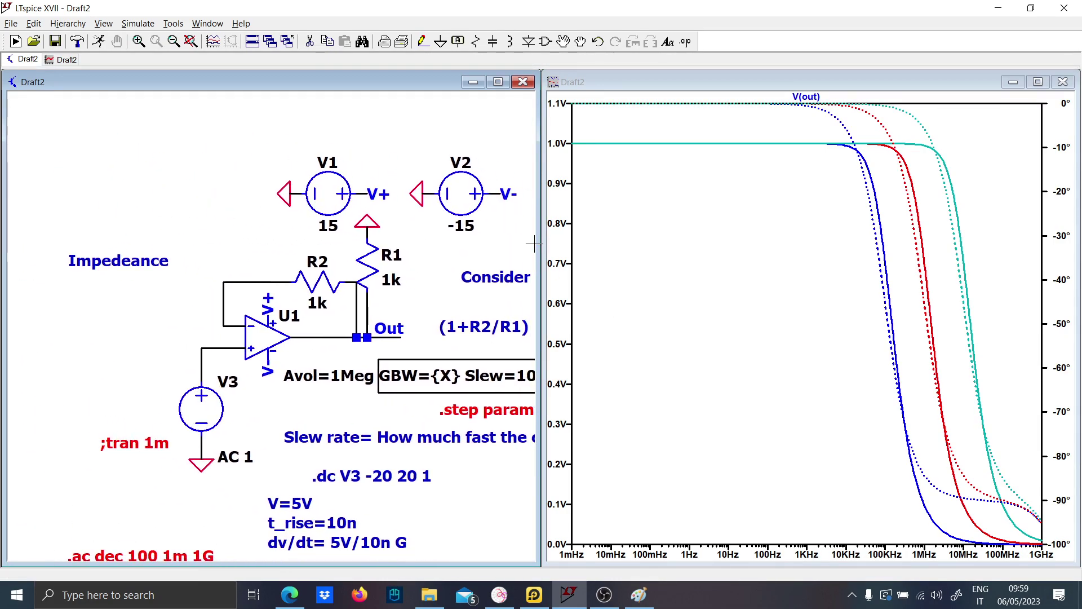
{"action": "right_click", "coordinate": [565, 246]}
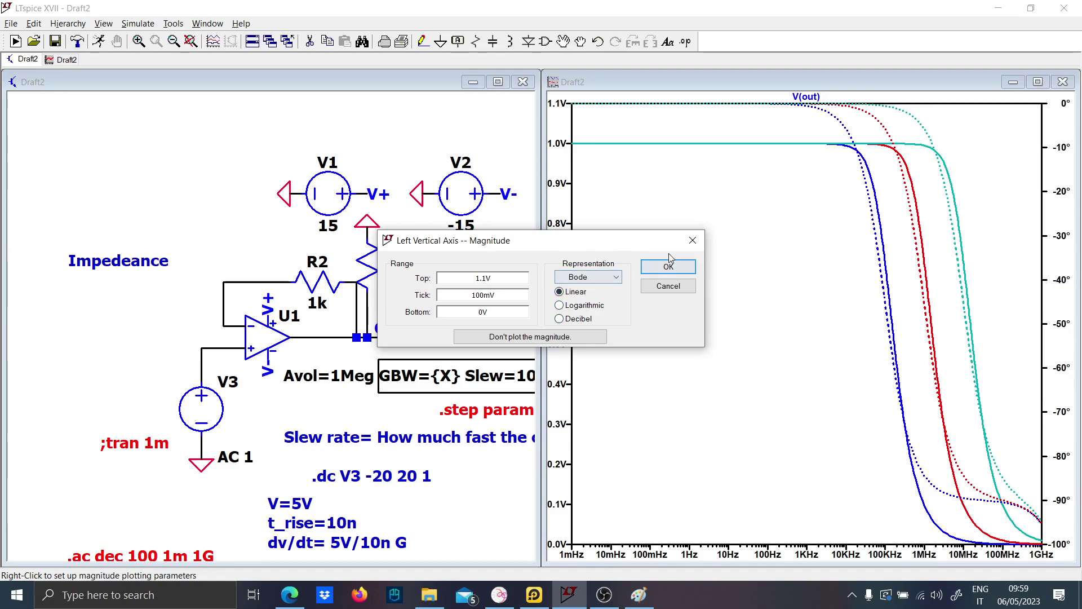
{"action": "left_click", "coordinate": [693, 240]}
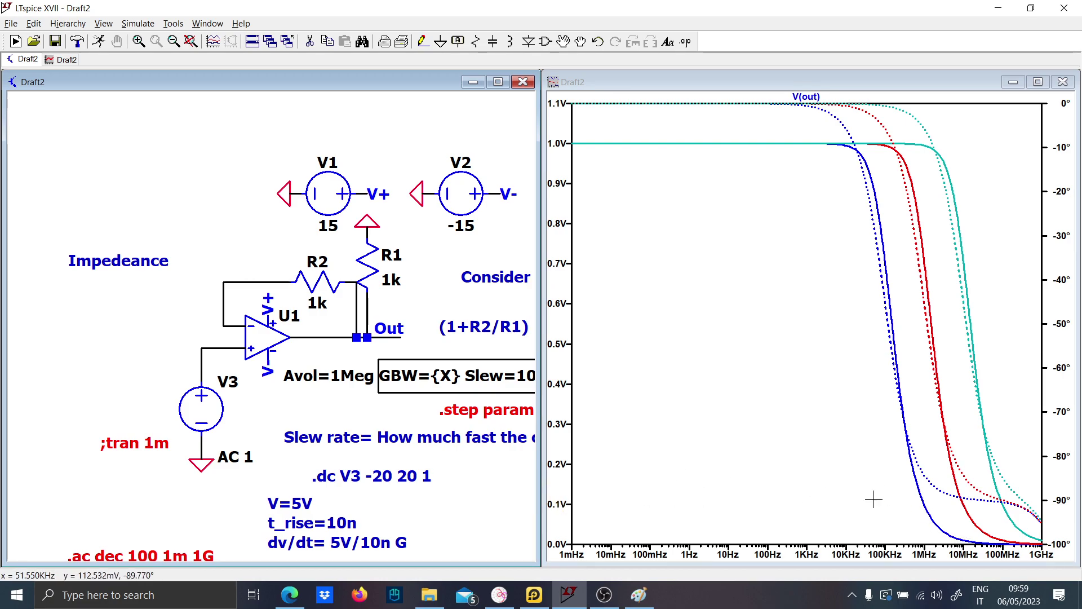
{"action": "left_click_drag", "start_coordinate": [904, 488], "coordinate": [1058, 522]}
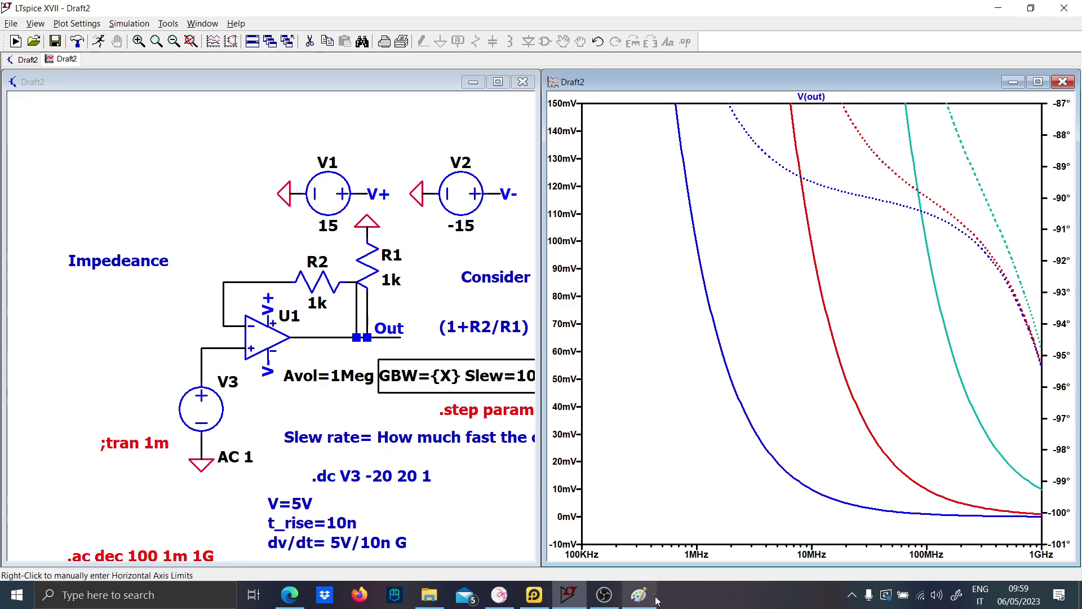
Step: Switch to Paint and brush a large black rising step waveform in the blank area above the op-amp triangle
{"action": "left_click", "coordinate": [638, 594]}
{"action": "scroll", "coordinate": [623, 363], "scroll_direction": "up", "scroll_amount": 10}
{"action": "scroll", "coordinate": [614, 345], "scroll_direction": "down", "scroll_amount": 4}
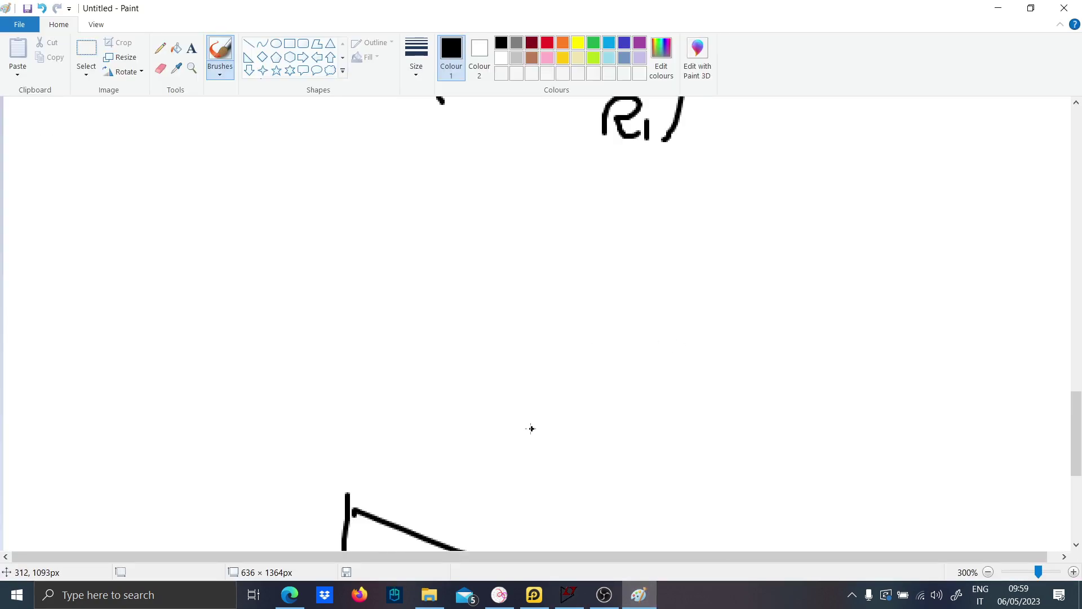
{"action": "left_click_drag", "start_coordinate": [518, 556], "coordinate": [529, 556]}
{"action": "mouse_move", "coordinate": [485, 461]}
{"action": "left_mouse_down"}
{"action": "mouse_move", "coordinate": [555, 430]}
{"action": "mouse_move", "coordinate": [733, 197]}
{"action": "mouse_move", "coordinate": [823, 202]}
{"action": "left_mouse_up"}
Step: Mark the step's rising edge with a red arrow and trace its lower corner in green
{"action": "left_click", "coordinate": [545, 46]}
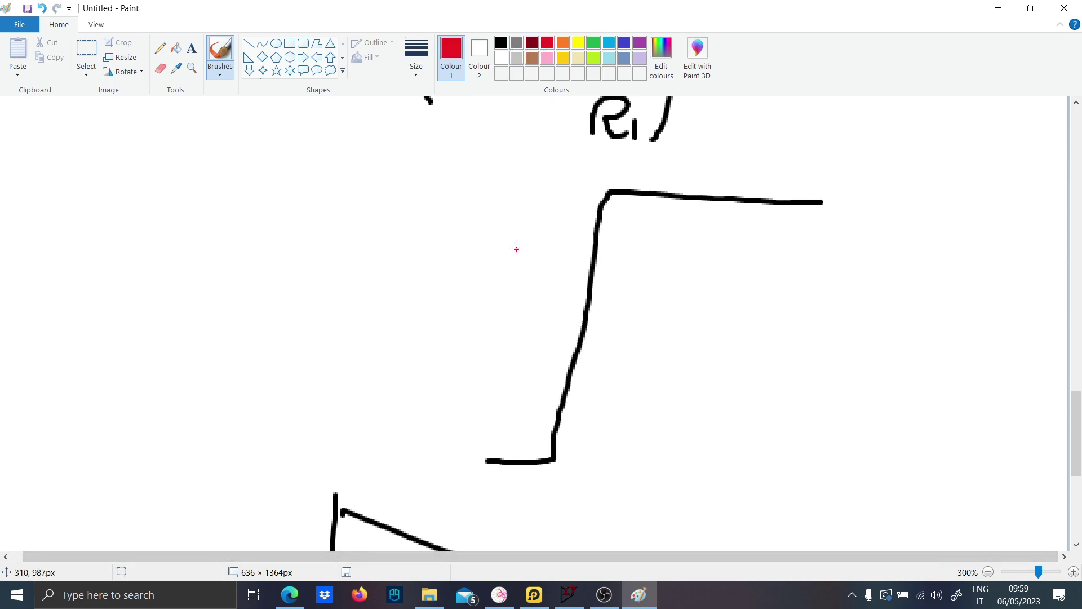
{"action": "mouse_move", "coordinate": [471, 249]}
{"action": "left_mouse_down"}
{"action": "mouse_move", "coordinate": [546, 294]}
{"action": "mouse_move", "coordinate": [537, 327]}
{"action": "left_mouse_up"}
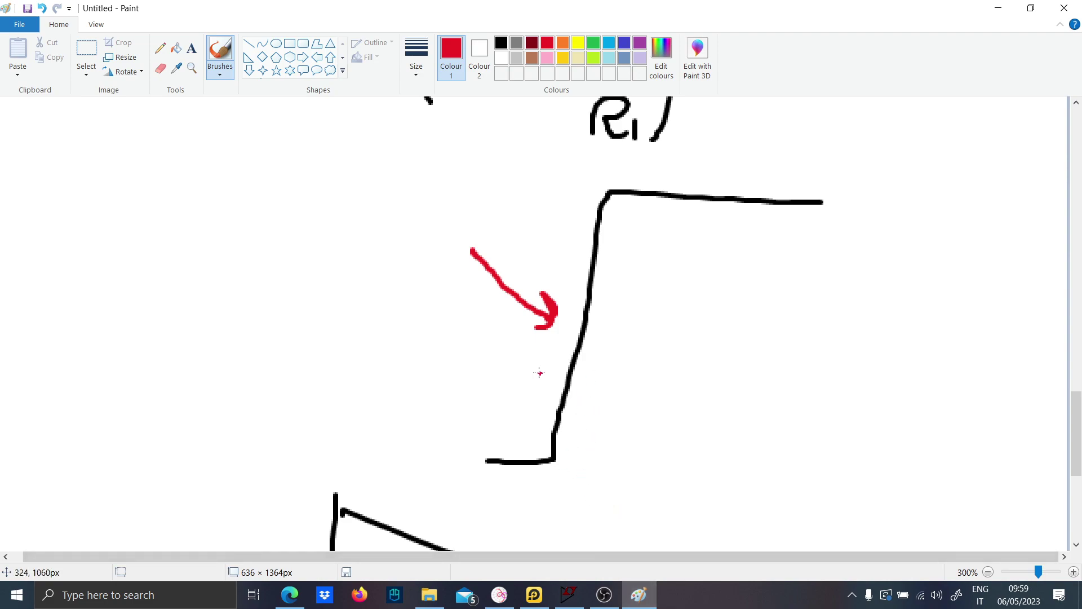
{"action": "left_click", "coordinate": [593, 43]}
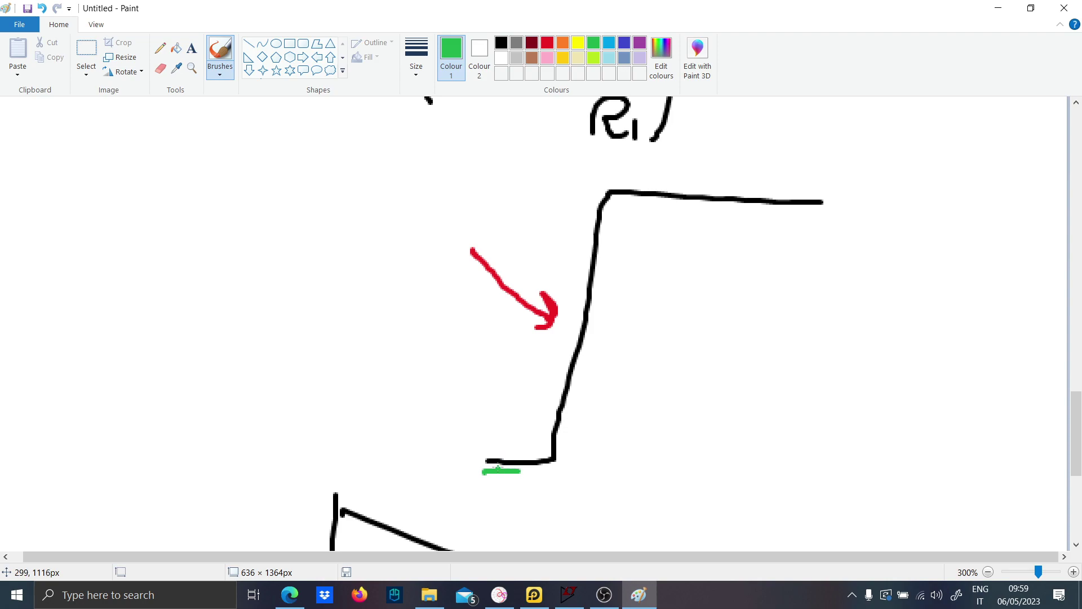
{"action": "left_click_drag", "start_coordinate": [498, 468], "coordinate": [556, 459]}
Step: Brush a blue smoothed response curve along the black step, with a small blue arrow pointing at its rounded upper bend
{"action": "left_click", "coordinate": [623, 42]}
{"action": "mouse_move", "coordinate": [486, 467]}
{"action": "left_mouse_down"}
{"action": "mouse_move", "coordinate": [563, 434]}
{"action": "mouse_move", "coordinate": [608, 291]}
{"action": "mouse_move", "coordinate": [671, 213]}
{"action": "mouse_move", "coordinate": [788, 210]}
{"action": "left_mouse_up"}
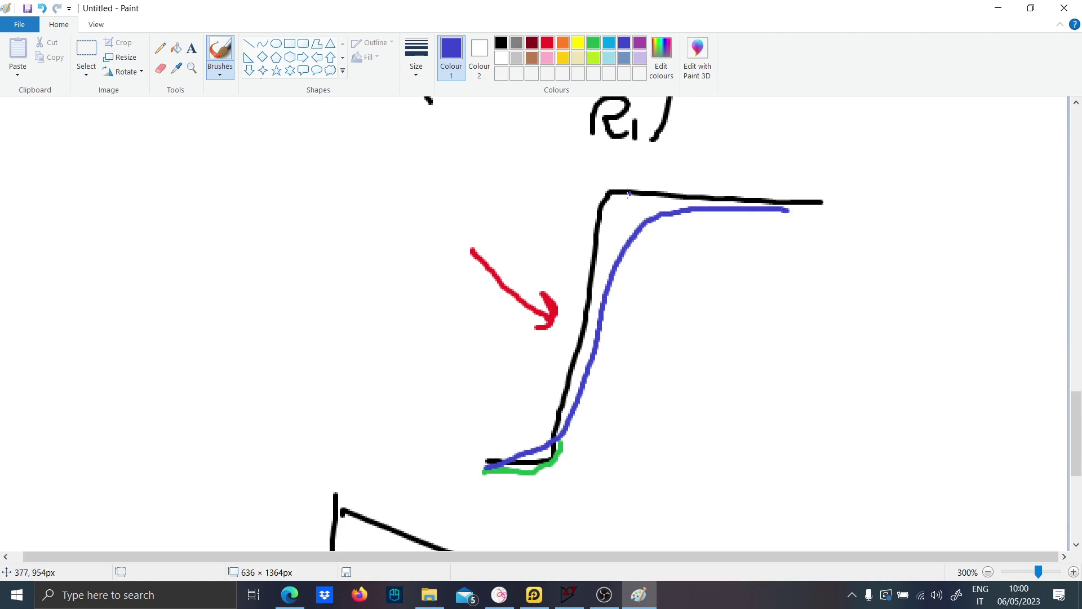
{"action": "left_click_drag", "start_coordinate": [622, 175], "coordinate": [630, 222]}
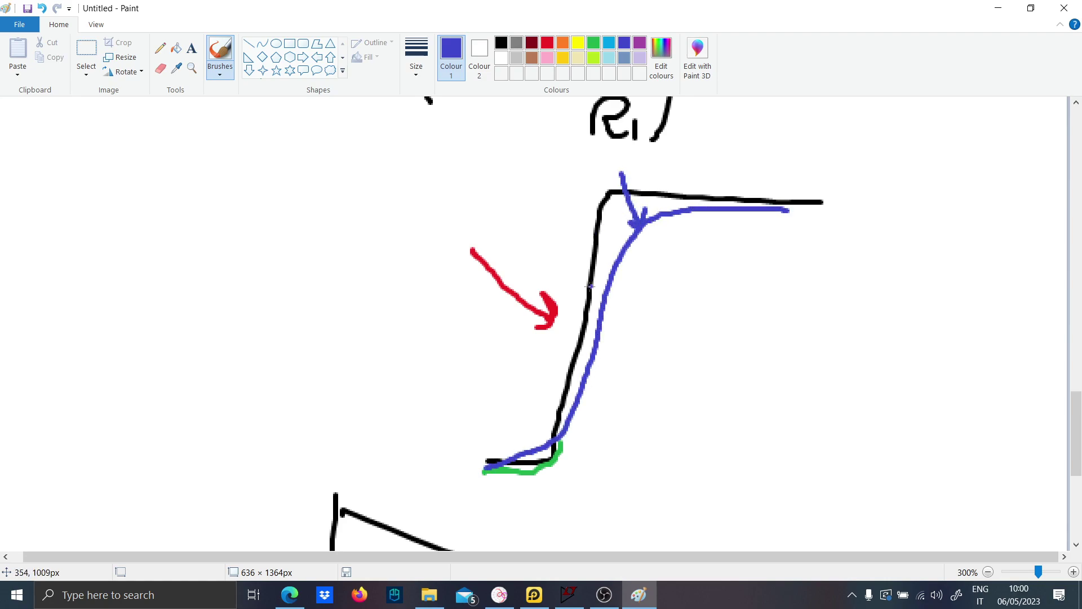
Step: Switch back to LTspice and fit the full V(out) frequency response in the plot
{"action": "left_click", "coordinate": [998, 7]}
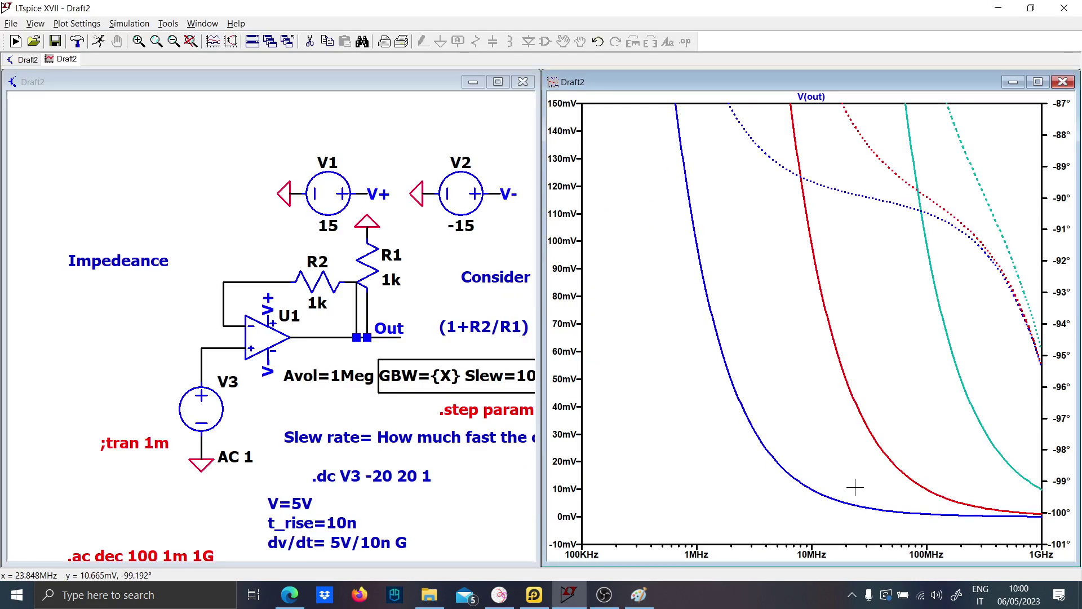
{"action": "right_click", "coordinate": [844, 465]}
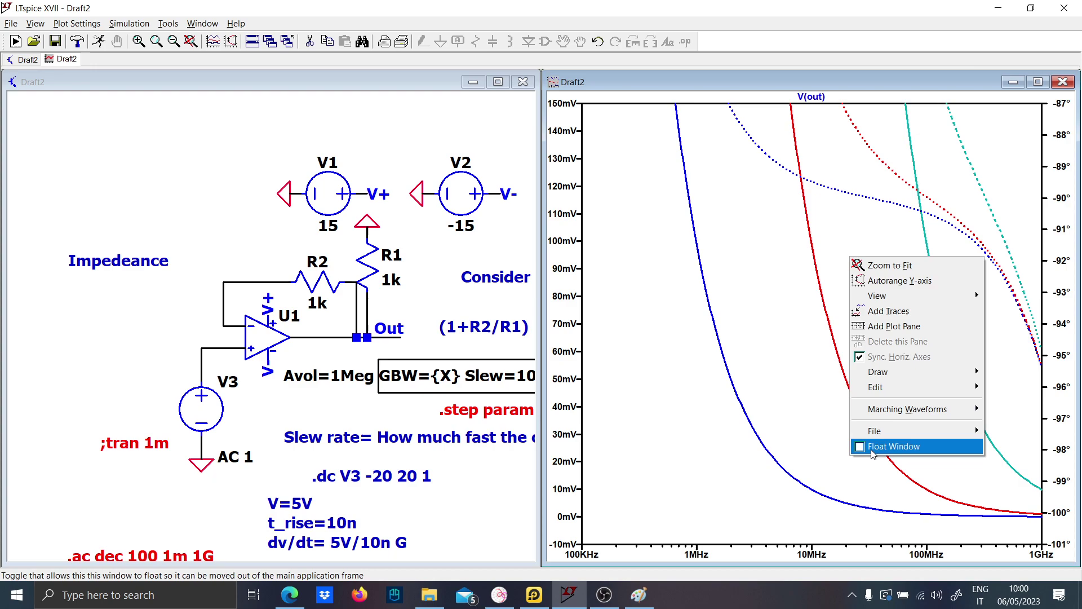
{"action": "left_click", "coordinate": [907, 263]}
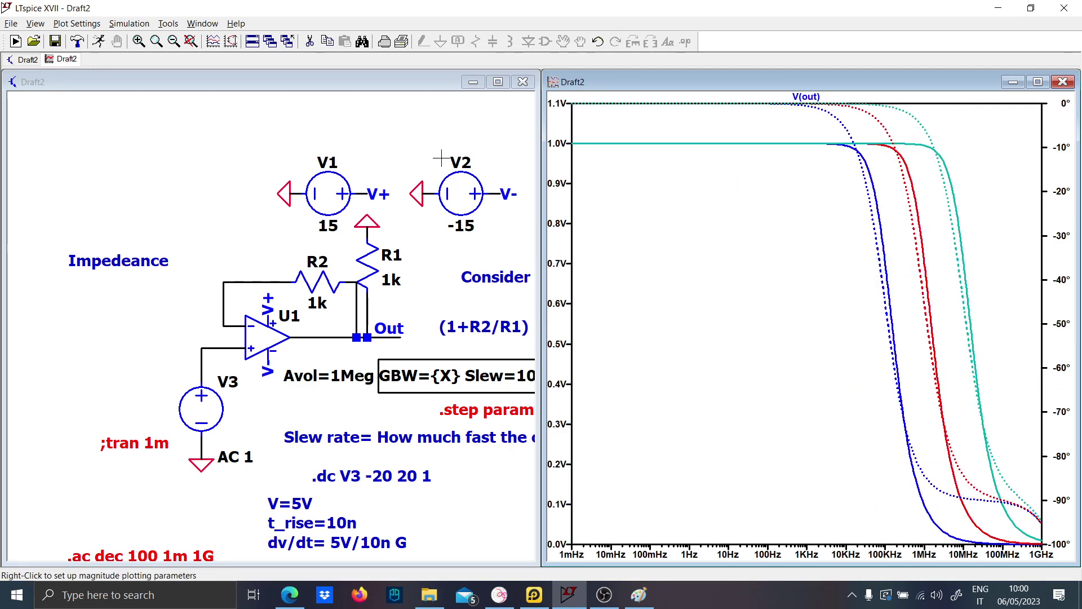
Step: Maximize the schematic window and centre the op-amp buffer circuit with its annotations in view
{"action": "left_click", "coordinate": [493, 82]}
{"action": "left_click_drag", "start_coordinate": [651, 396], "coordinate": [437, 332]}
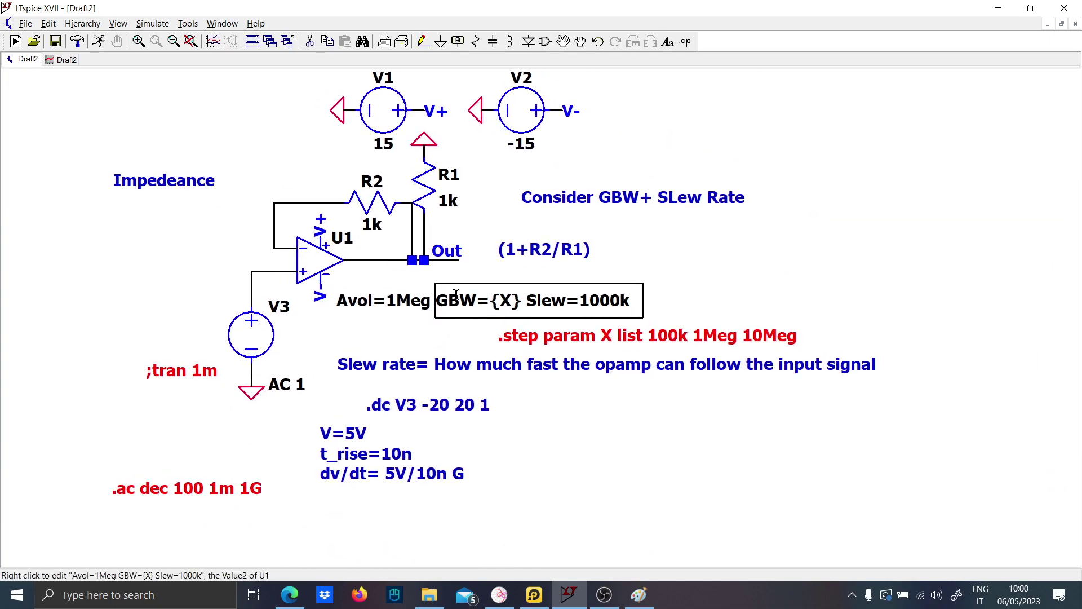
{"action": "scroll", "coordinate": [451, 302], "scroll_direction": "up", "scroll_amount": 1}
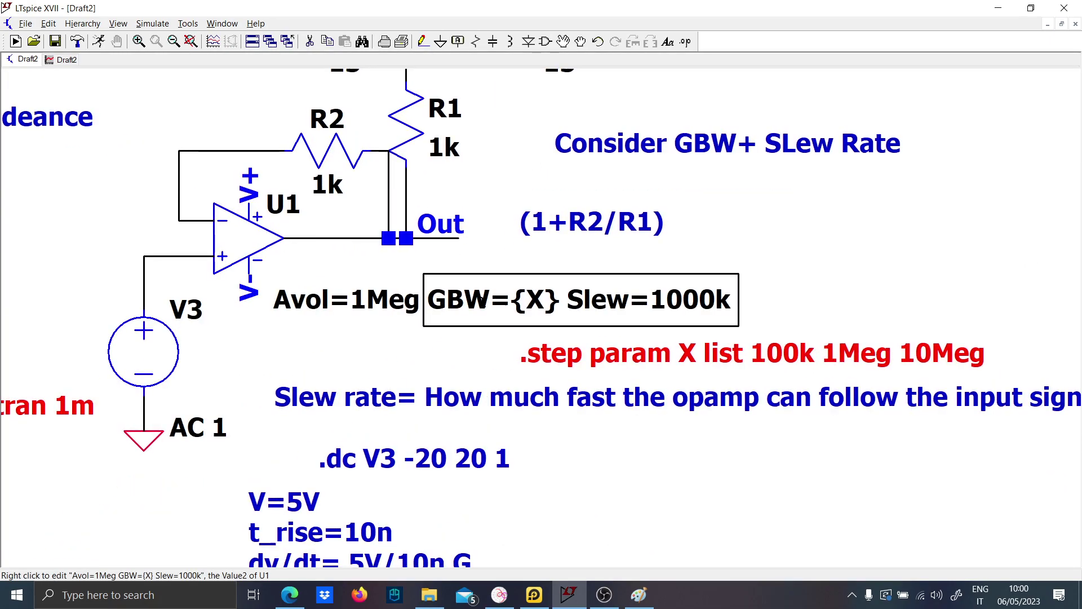
{"action": "scroll", "coordinate": [395, 276], "scroll_direction": "down", "scroll_amount": 2}
{"action": "scroll", "coordinate": [183, 121], "scroll_direction": "up", "scroll_amount": 1}
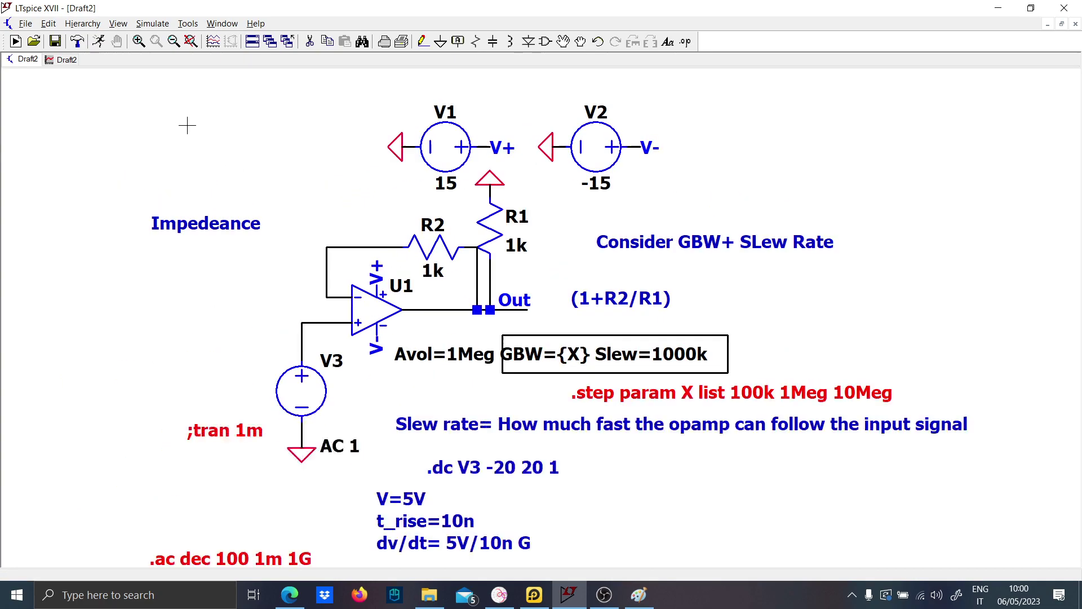